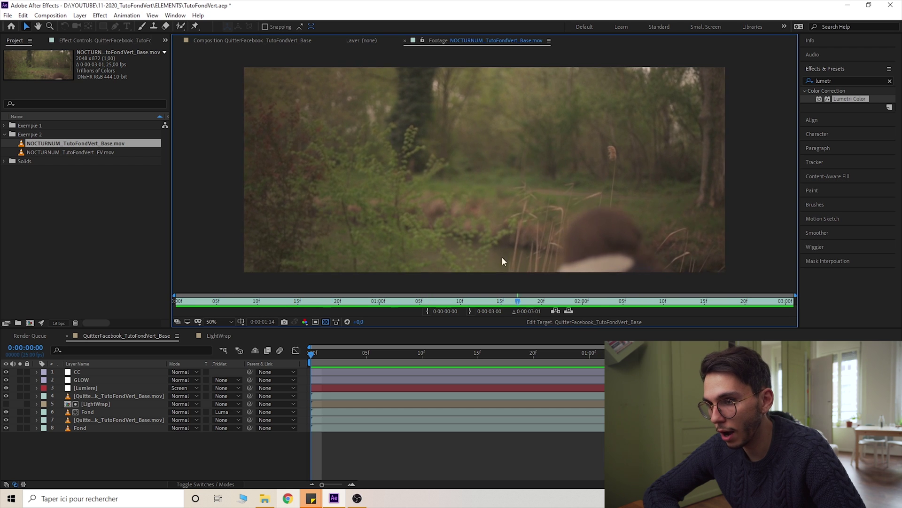
# - Preview the Base background footage and the NOCTURNUM_TutoFondVert_FV.mov green-screen footage
pyautogui.moveTo(478, 301); pyautogui.dragTo(100, 299)
pyautogui.doubleClick(47, 152)
pyautogui.press('space')
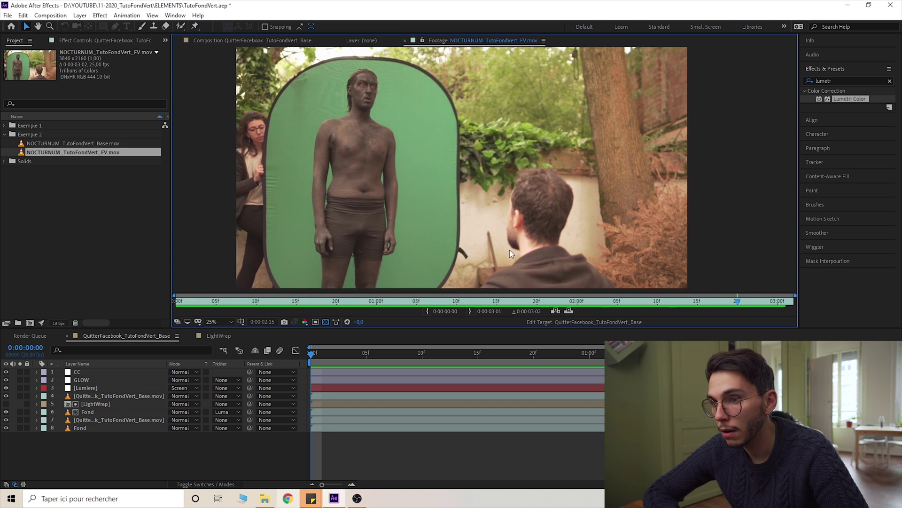
pyautogui.press('space')
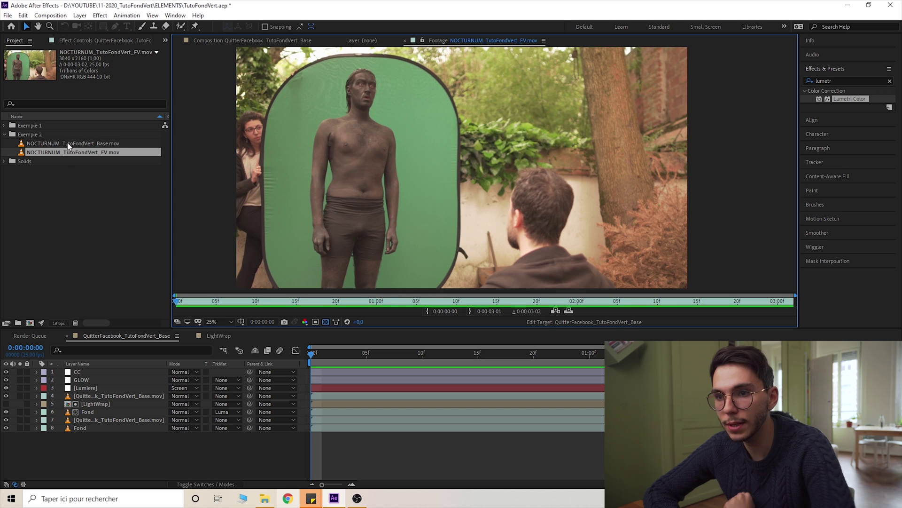
# - Create a composition from NOCTURNUM_TutoFondVert_Base.mov and add NOCTURNUM_TutoFondVert_FV.mov as the layer above it
pyautogui.click(67, 144)
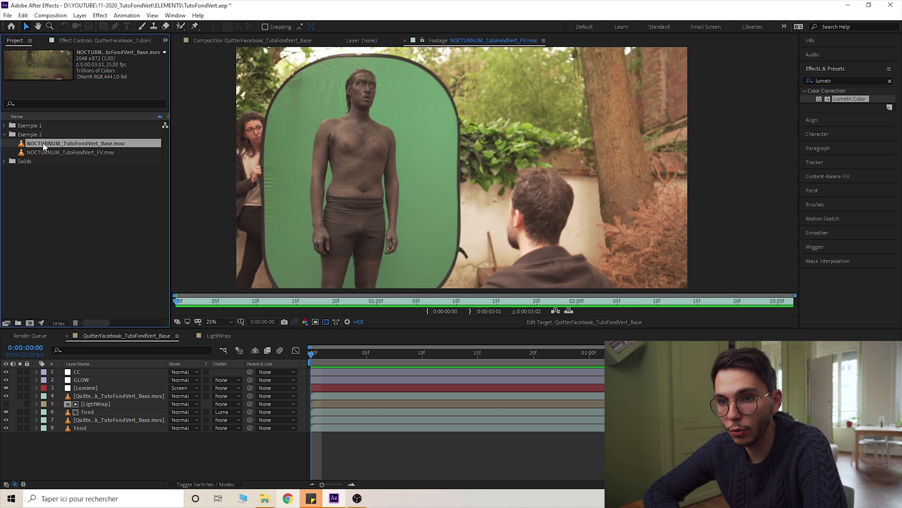
pyautogui.moveTo(21, 146); pyautogui.dragTo(32, 327)
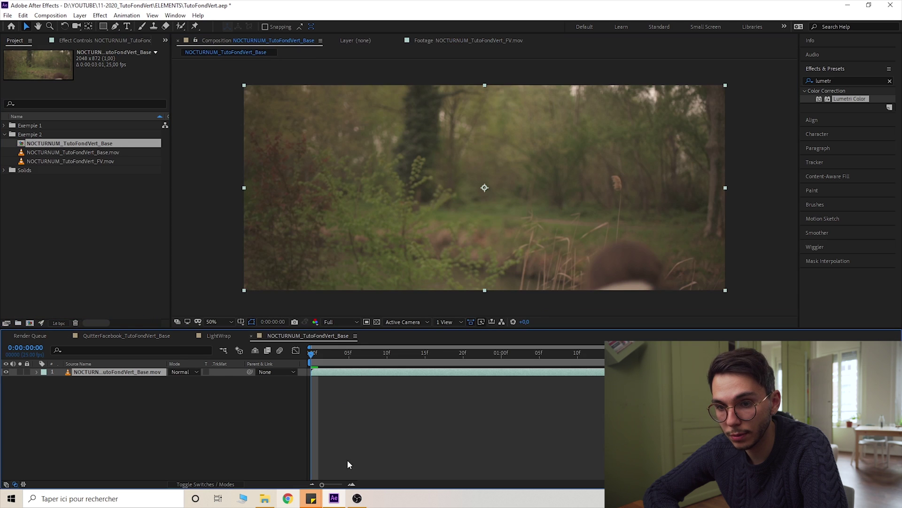
pyautogui.click(103, 225)
pyautogui.moveTo(74, 161); pyautogui.dragTo(104, 375)
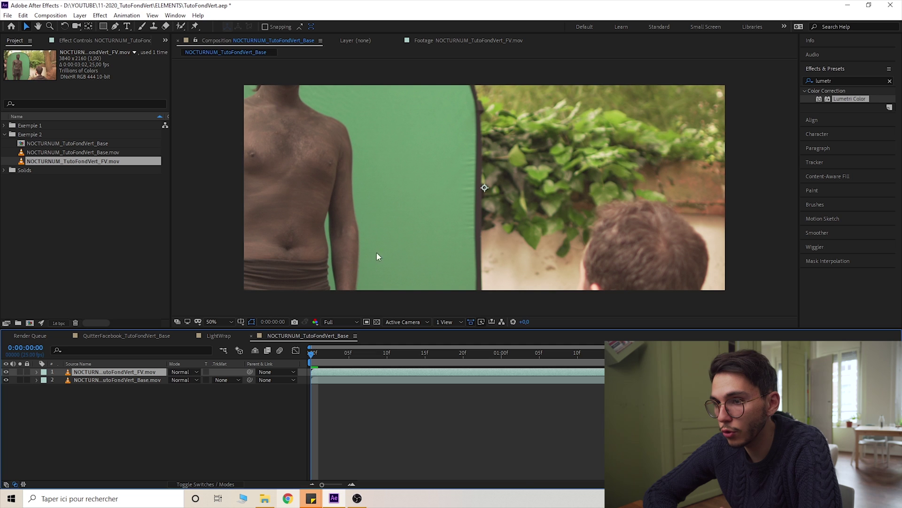
# - Pre-compose the green-screen layer as FondVert, moving all attributes into the new composition
pyautogui.rightClick(133, 374)
pyautogui.click(167, 329)
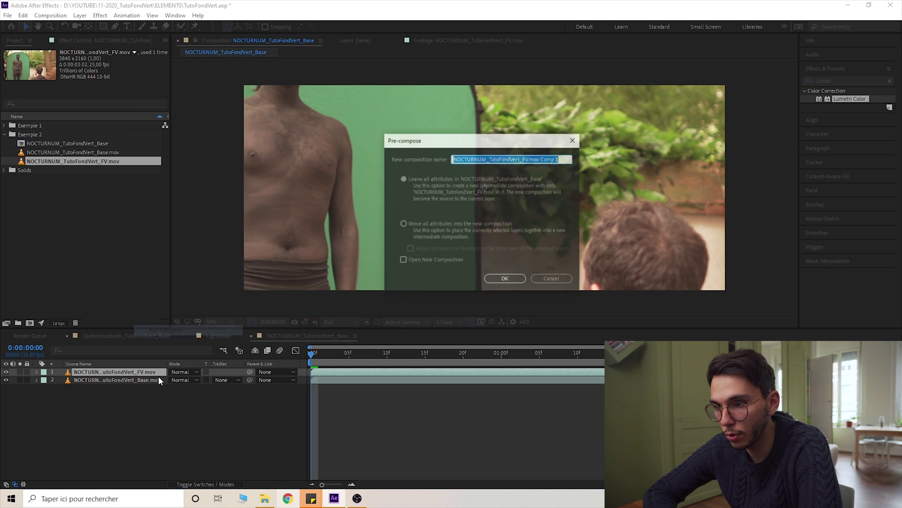
pyautogui.click(402, 224)
pyautogui.moveTo(562, 159); pyautogui.dragTo(342, 172)
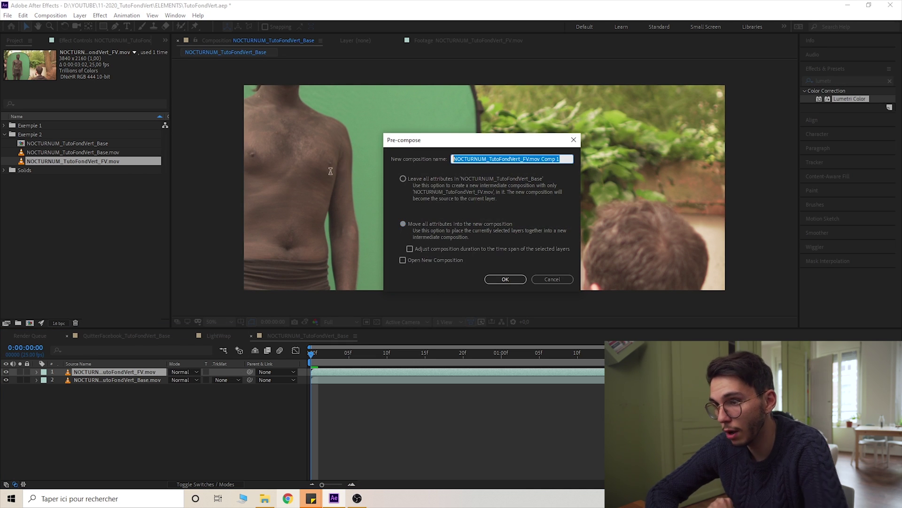
pyautogui.write('F')
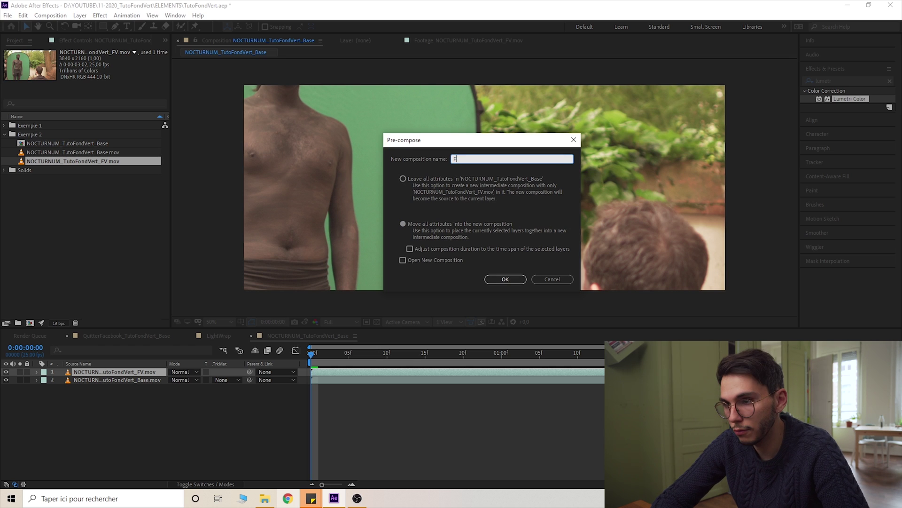
pyautogui.write('ondVert')
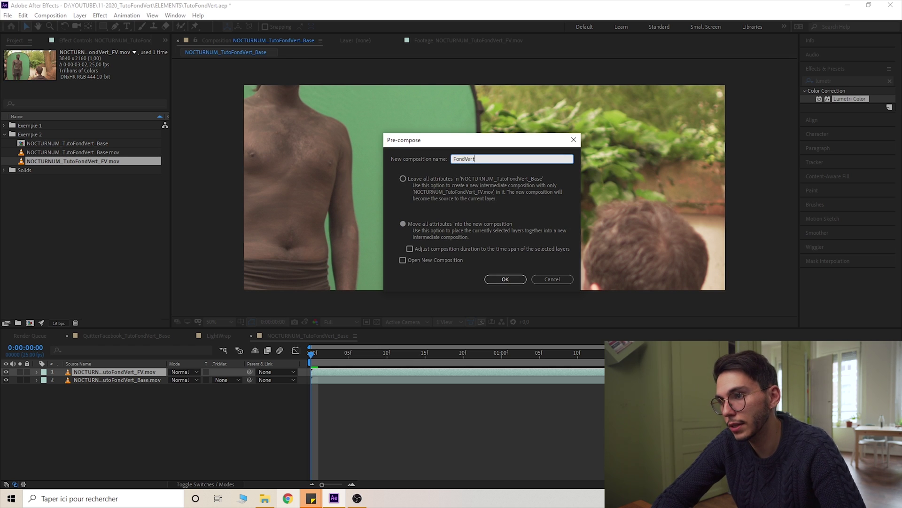
pyautogui.press('Return')
# - Open the FondVert composition and set its preset to UHD 4K 25 (3840 x 2160)
pyautogui.doubleClick(119, 373)
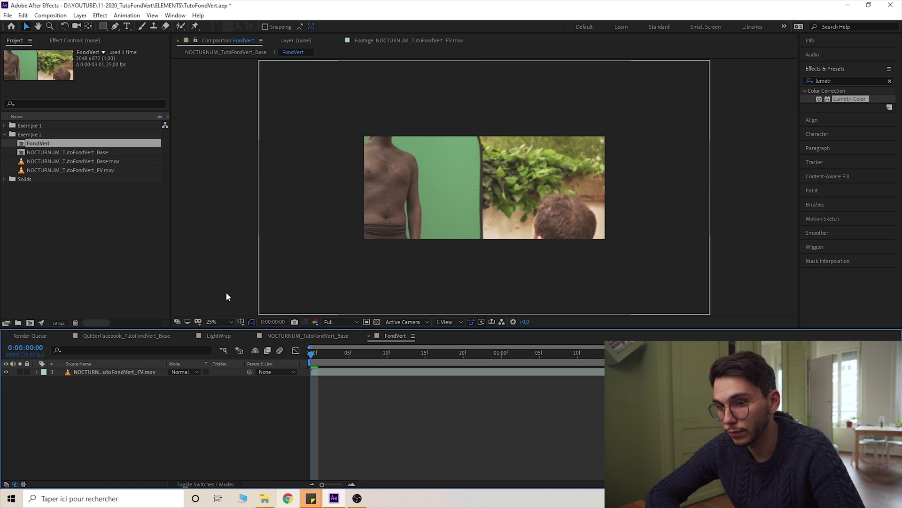
pyautogui.click(117, 372)
pyautogui.click(62, 16)
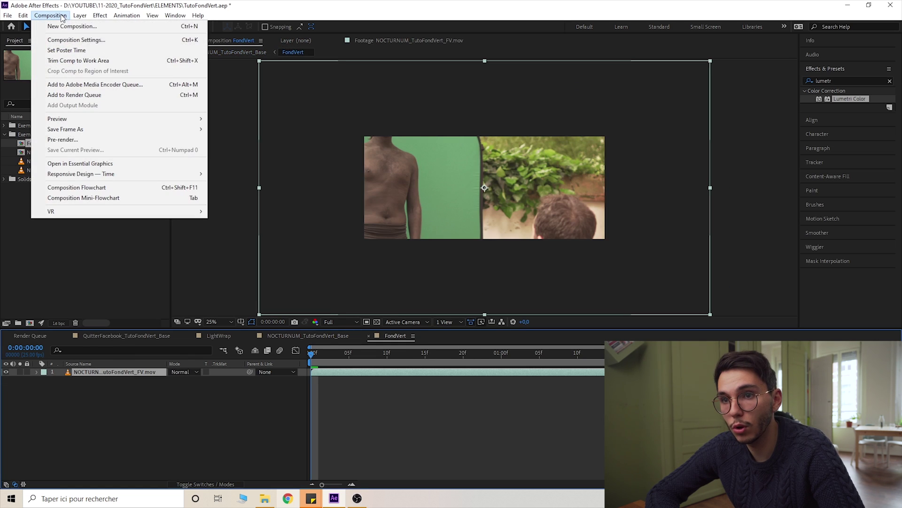
pyautogui.click(78, 41)
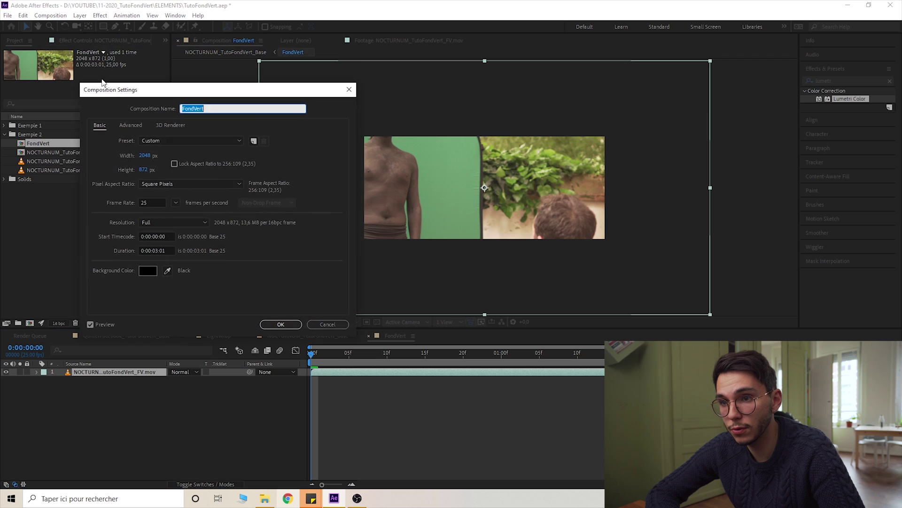
pyautogui.click(193, 141)
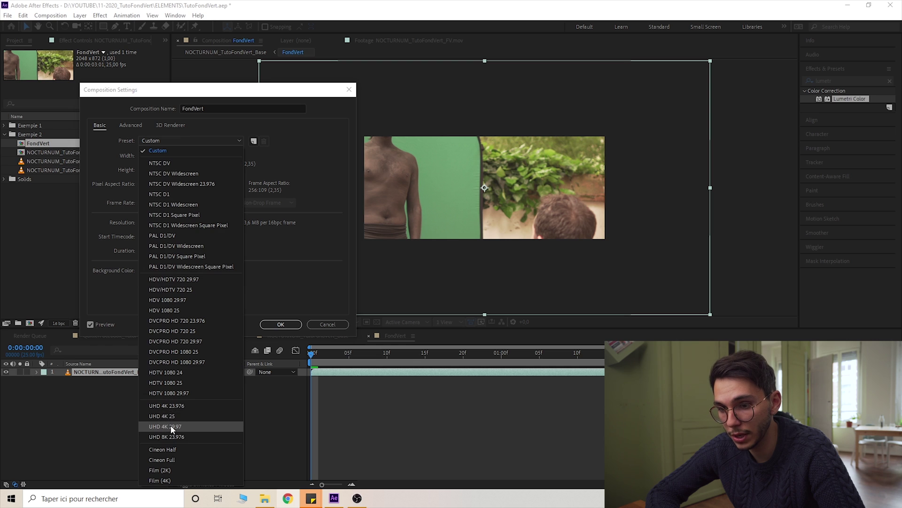
pyautogui.click(171, 417)
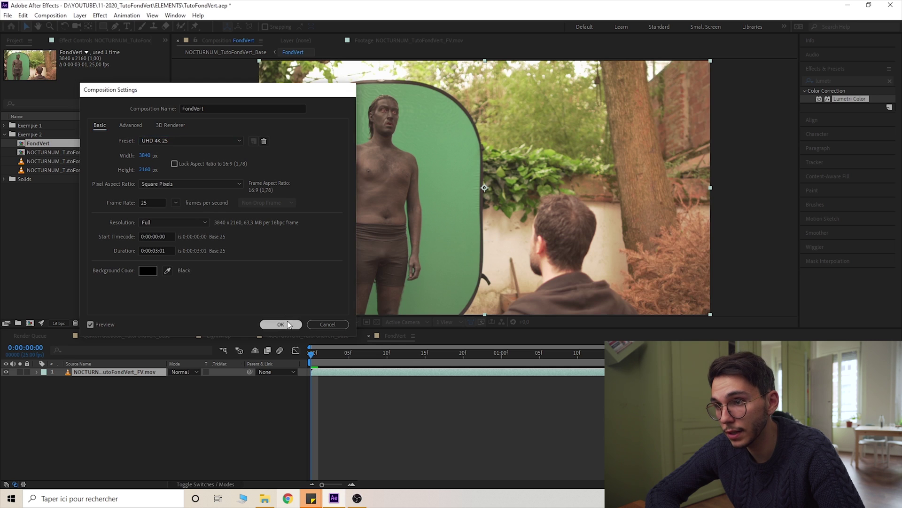
pyautogui.click(280, 324)
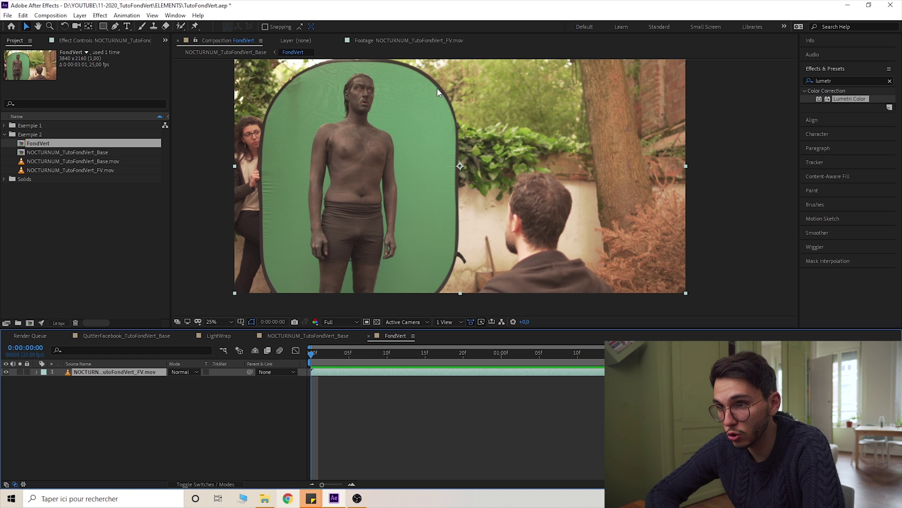
# - Draw a closed mask with the Pen tool loosely around the standing man on the green-screen layer, extending below the frame
pyautogui.click(115, 26)
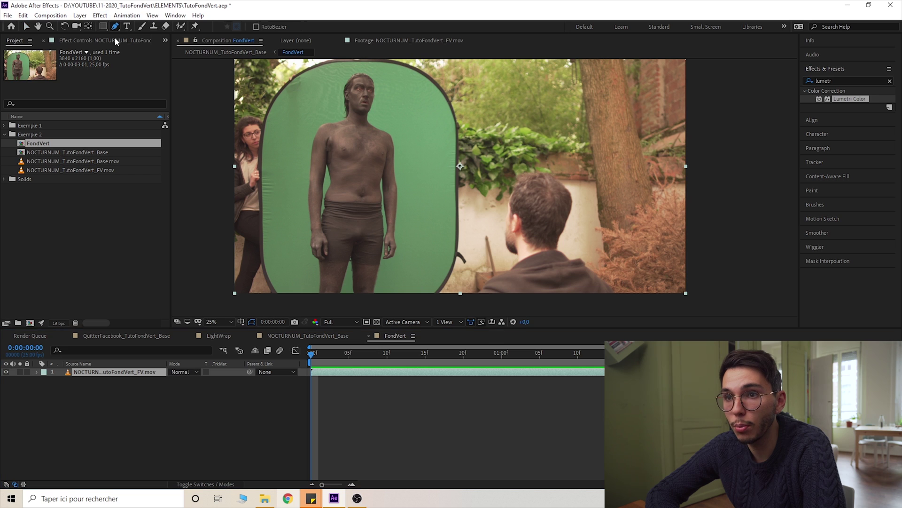
pyautogui.moveTo(376, 186); pyautogui.dragTo(387, 144)
pyautogui.click(321, 266)
pyautogui.click(311, 163)
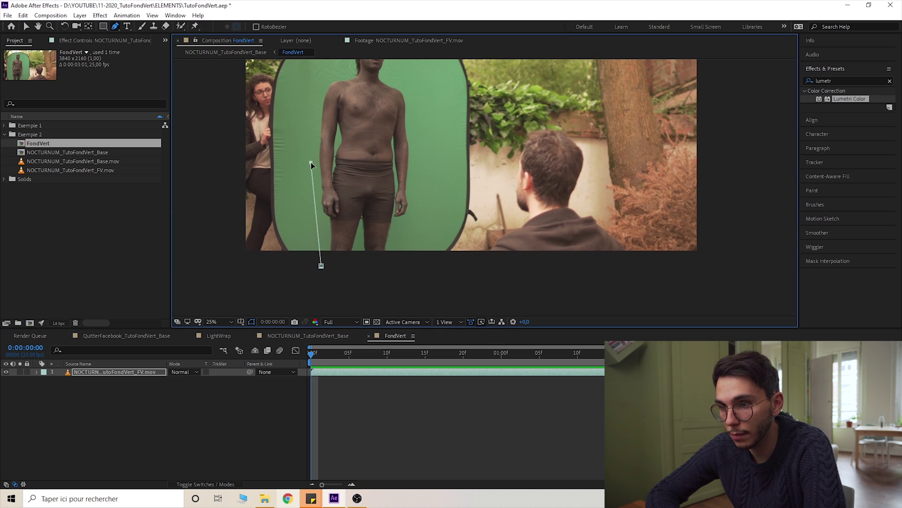
pyautogui.moveTo(318, 157); pyautogui.dragTo(357, 280)
pyautogui.click(360, 188)
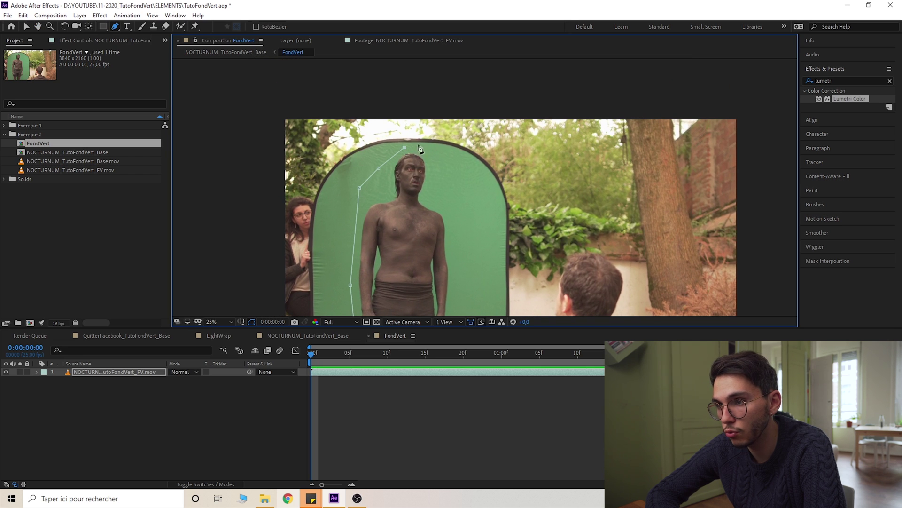
pyautogui.click(410, 265)
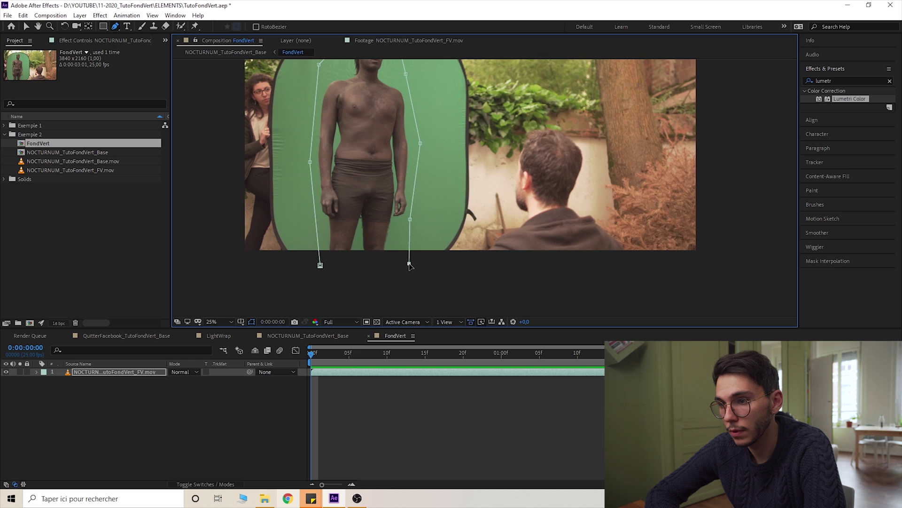
pyautogui.click(321, 265)
pyautogui.moveTo(388, 172); pyautogui.dragTo(405, 245)
pyautogui.click(136, 371)
pyautogui.scroll(2, 350, 169)
pyautogui.moveTo(311, 121); pyautogui.dragTo(404, 189)
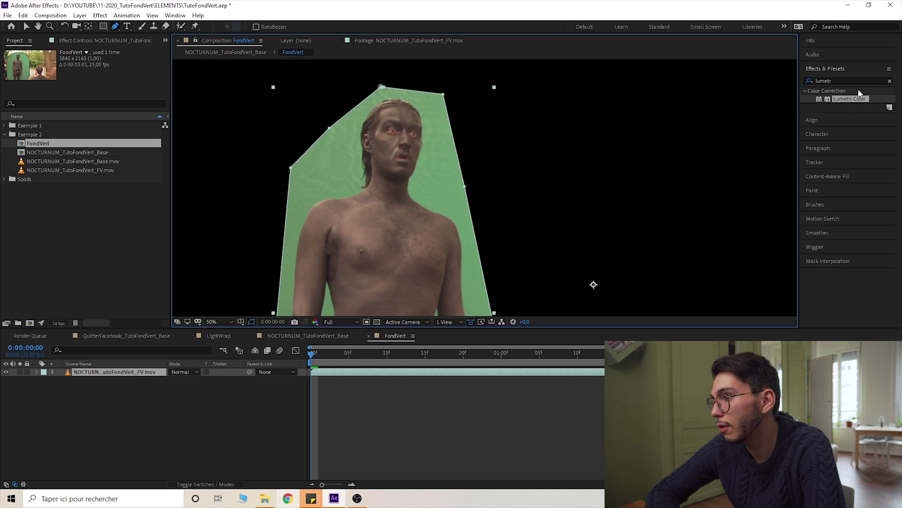
# - Apply Keylight (1.2) to the green-screen layer and sample the green beside the man's head as the Screen Colour
pyautogui.click(890, 81)
pyautogui.click(861, 80)
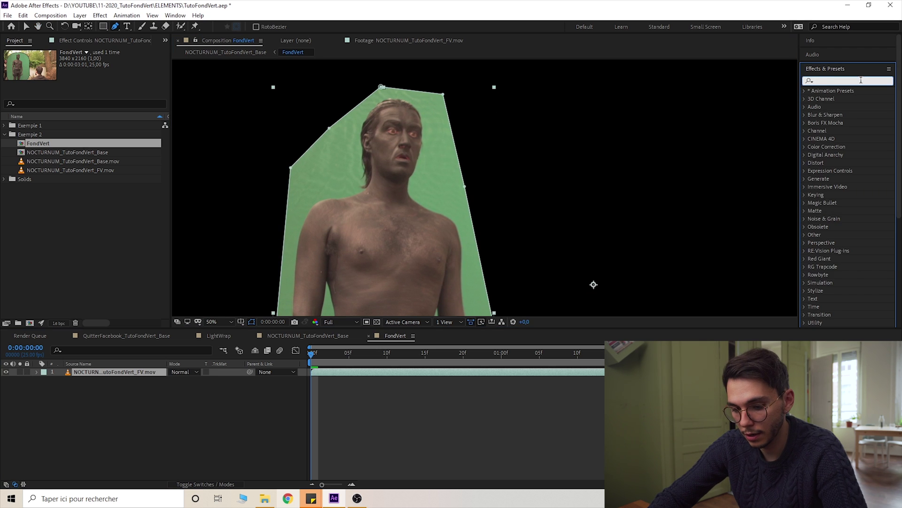
pyautogui.write('key')
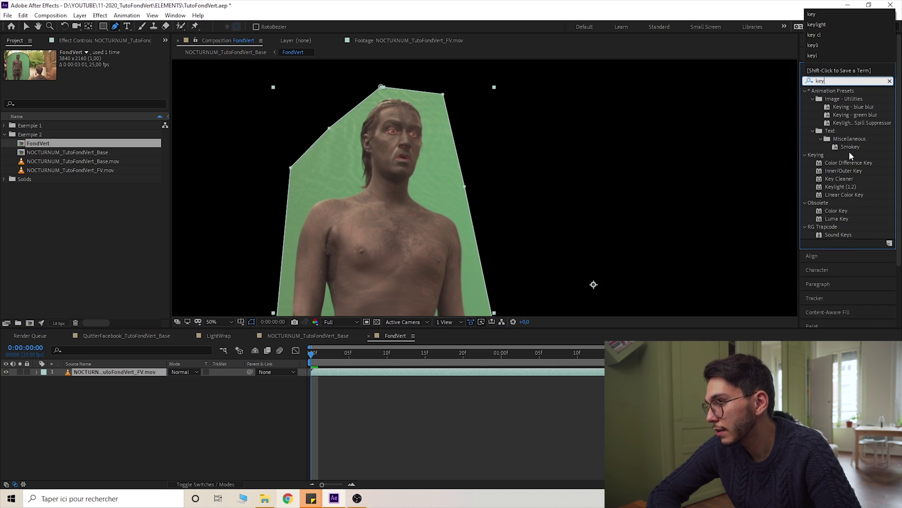
pyautogui.moveTo(838, 190); pyautogui.dragTo(127, 374)
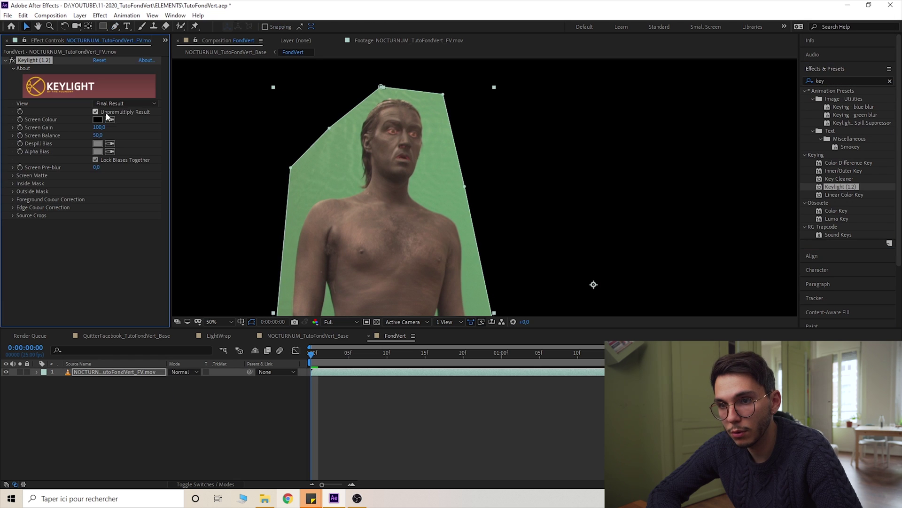
pyautogui.click(360, 136)
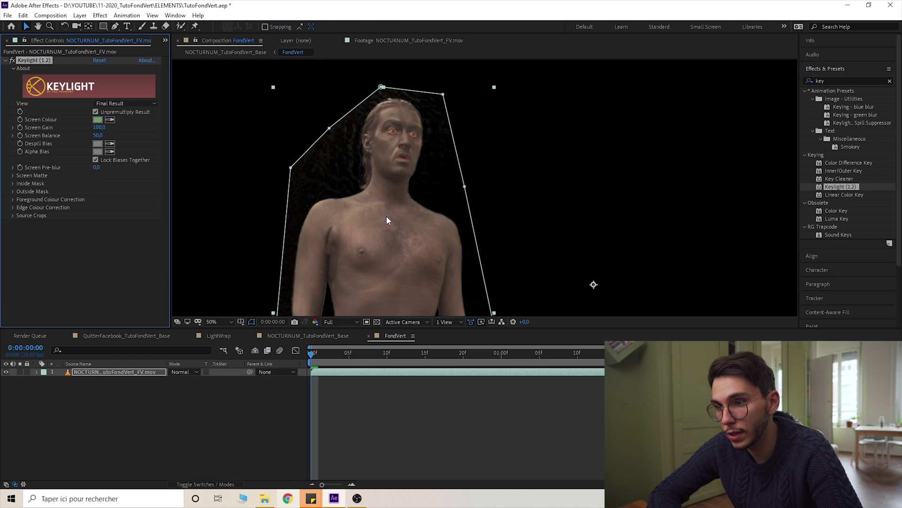
# - Switch the Keylight view to Screen Matte and set Clip Black to 27 and Clip White to 90
pyautogui.click(102, 103)
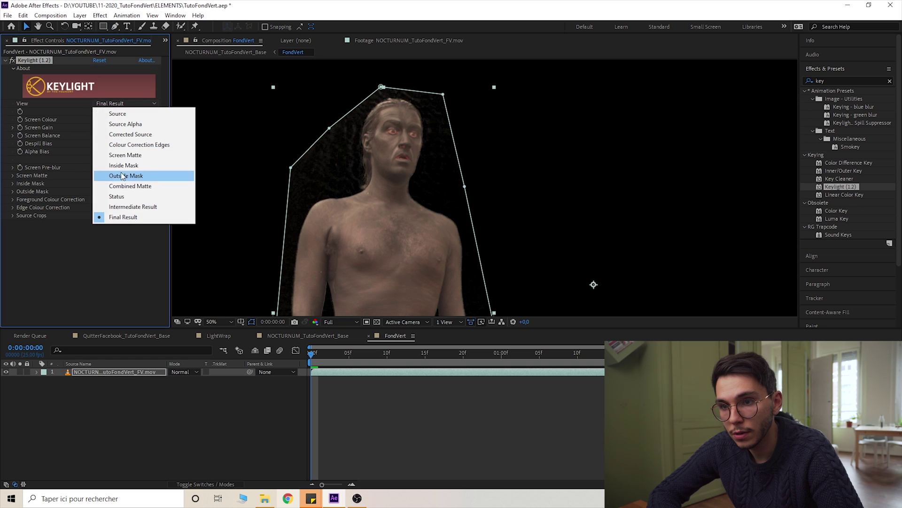
pyautogui.click(119, 157)
pyautogui.click(13, 175)
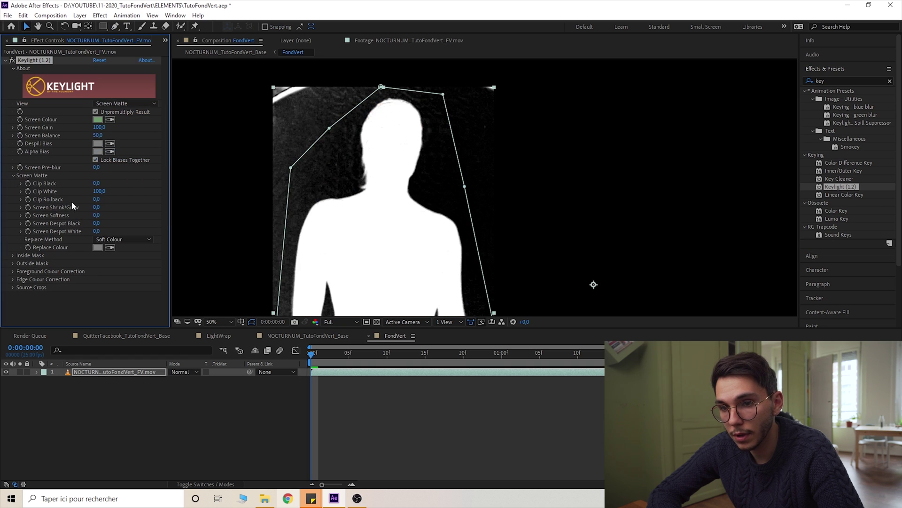
pyautogui.moveTo(98, 183); pyautogui.dragTo(101, 182)
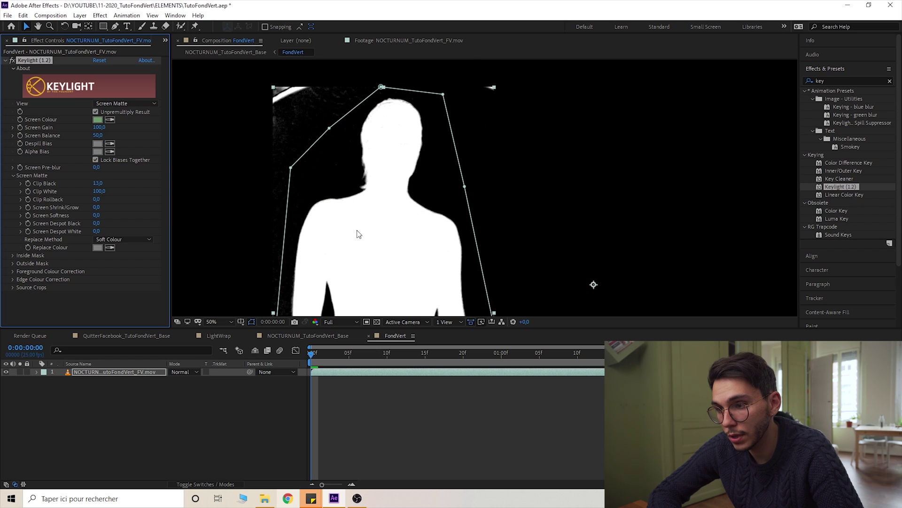
pyautogui.moveTo(356, 227); pyautogui.dragTo(336, 140)
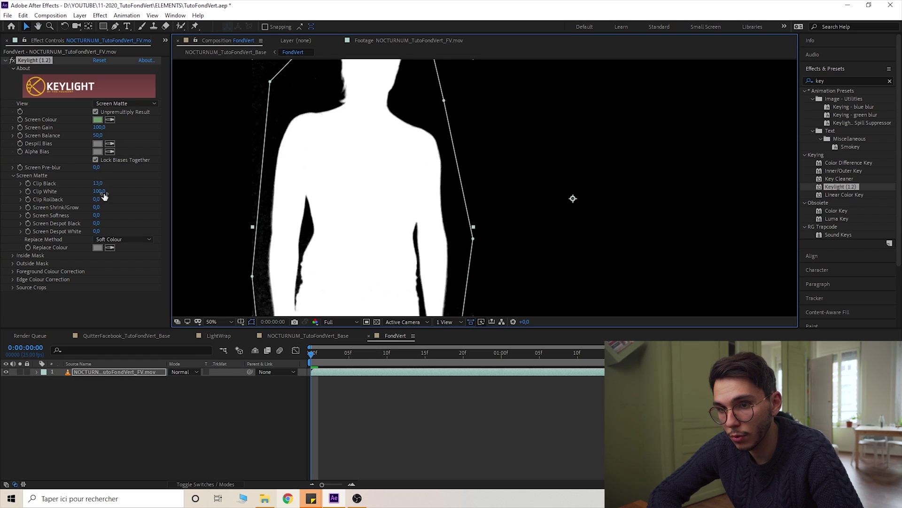
pyautogui.moveTo(97, 183); pyautogui.dragTo(92, 189)
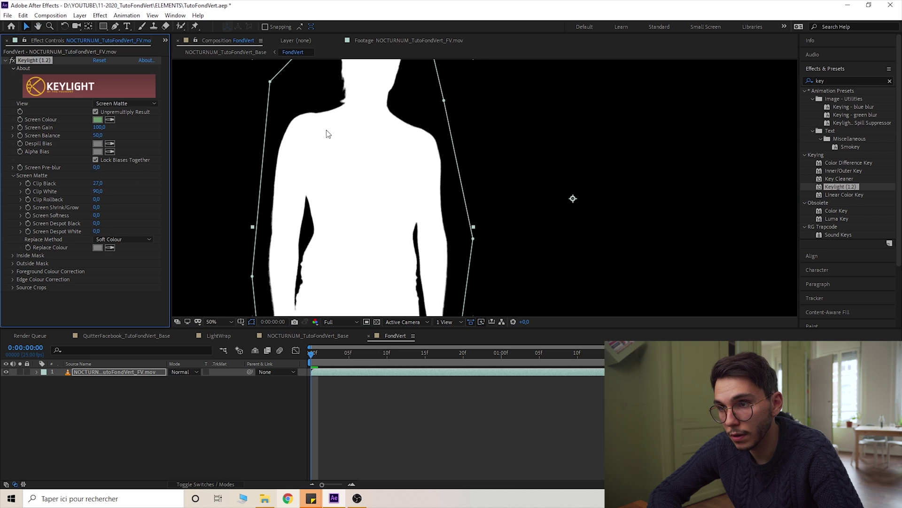
# - Check the matte around the arms and legs and raise Clip Black to 42
pyautogui.moveTo(329, 135); pyautogui.dragTo(320, 183)
pyautogui.moveTo(342, 305); pyautogui.dragTo(315, 160)
pyautogui.scroll(-2, 356, 250)
pyautogui.scroll(2, 355, 254)
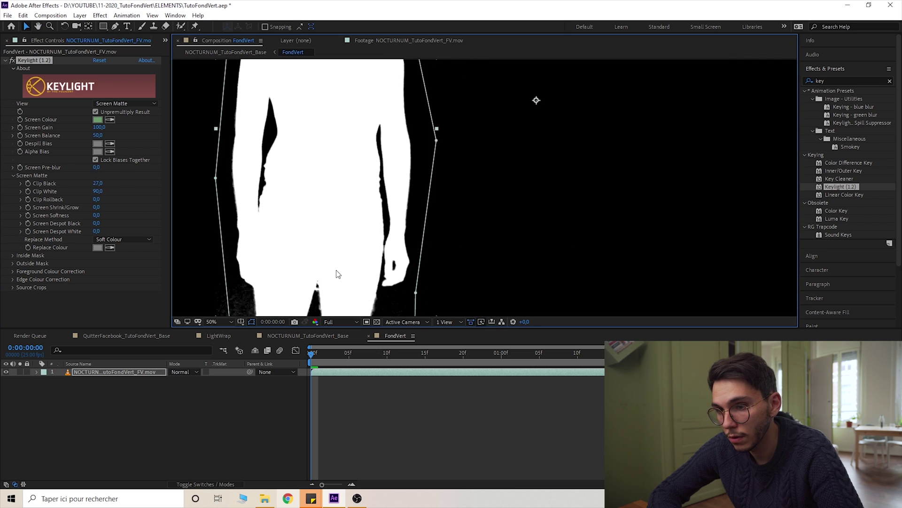
pyautogui.moveTo(338, 270); pyautogui.dragTo(386, 193)
pyautogui.moveTo(100, 182); pyautogui.dragTo(106, 182)
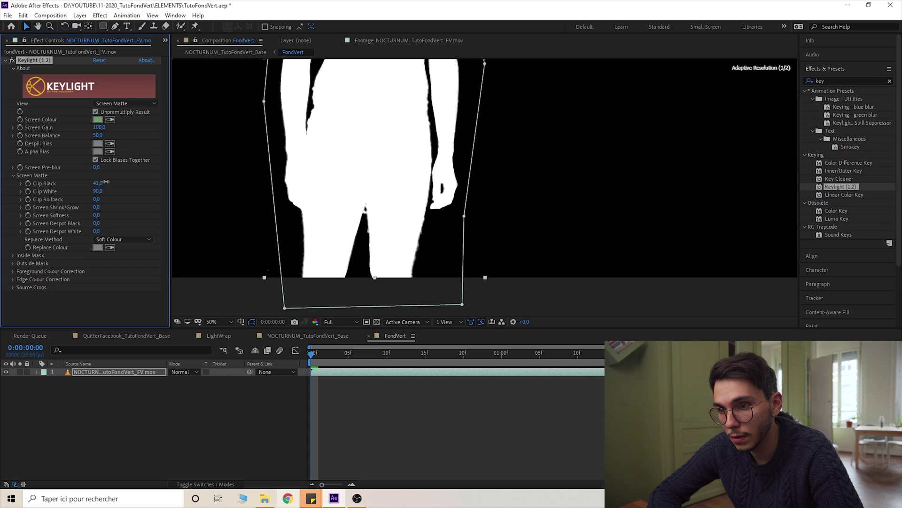
pyautogui.moveTo(355, 193); pyautogui.dragTo(365, 283)
pyautogui.moveTo(358, 124); pyautogui.dragTo(287, 236)
pyautogui.press('v')
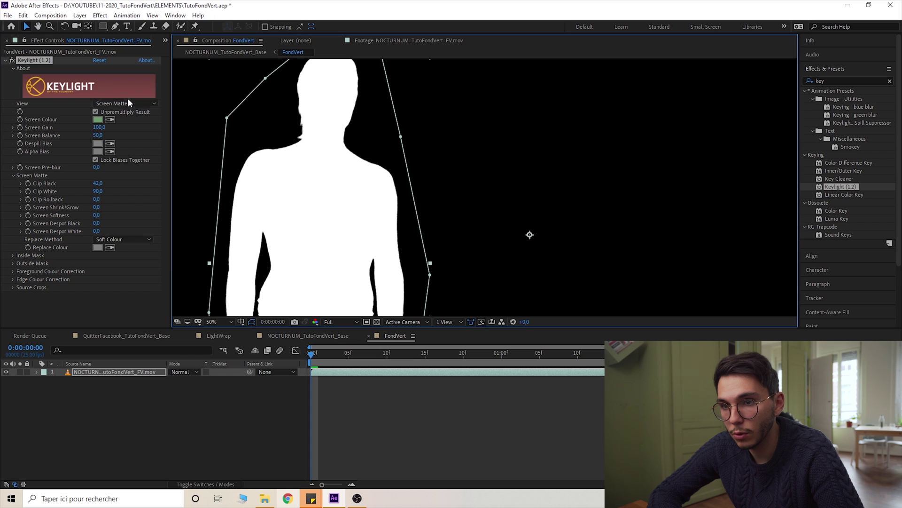
# - Set the Keylight view to Intermediate Result and add the Key Cleaner effect after Keylight
pyautogui.click(130, 103)
pyautogui.click(142, 208)
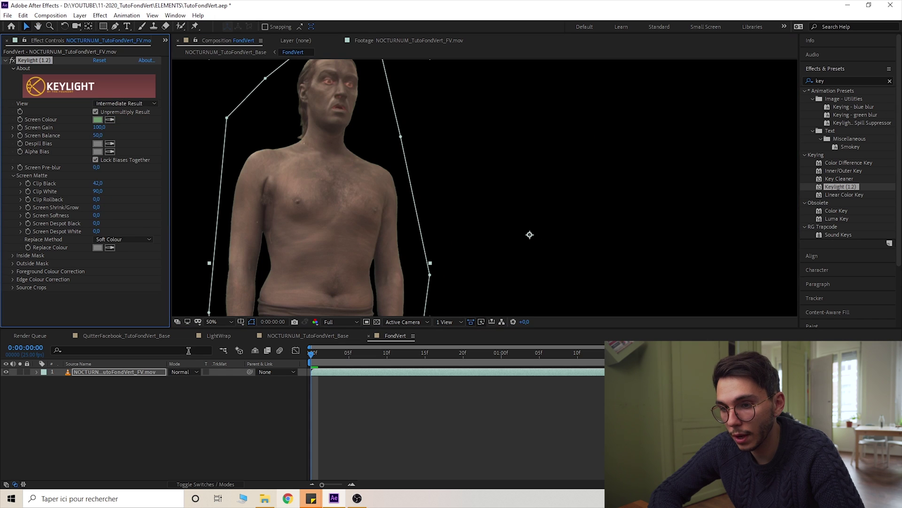
pyautogui.click(187, 399)
pyautogui.moveTo(339, 102); pyautogui.dragTo(347, 131)
pyautogui.moveTo(841, 178); pyautogui.dragTo(52, 297)
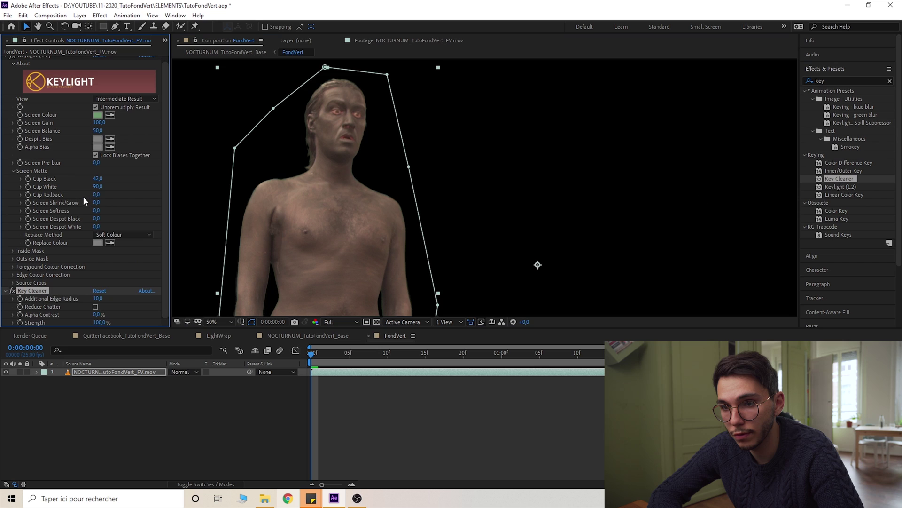
# - Set Keylight's Screen Shrink/Grow to -1 and Screen Softness to 2
pyautogui.write('-1')
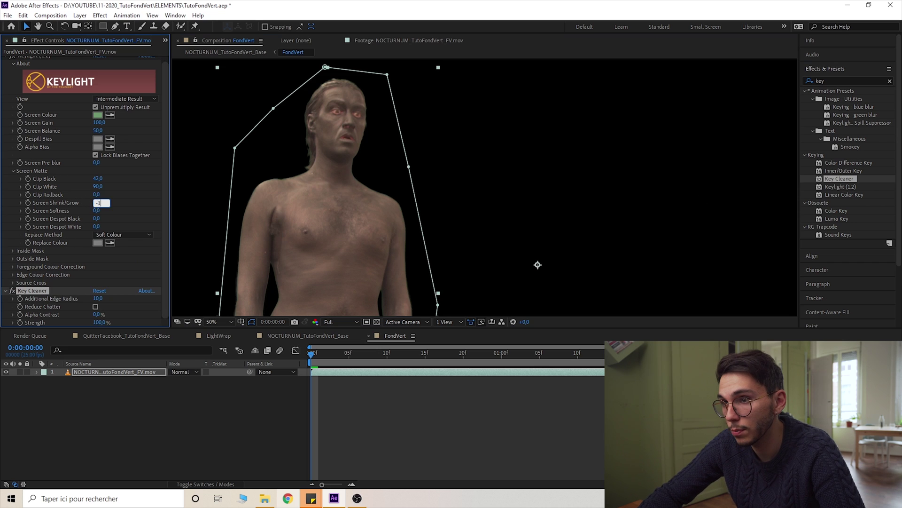
pyautogui.press('Return')
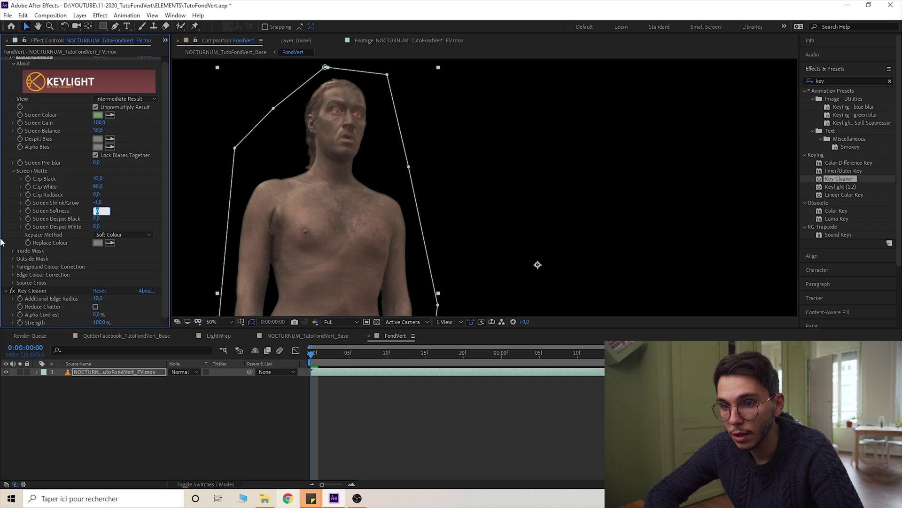
pyautogui.write('2')
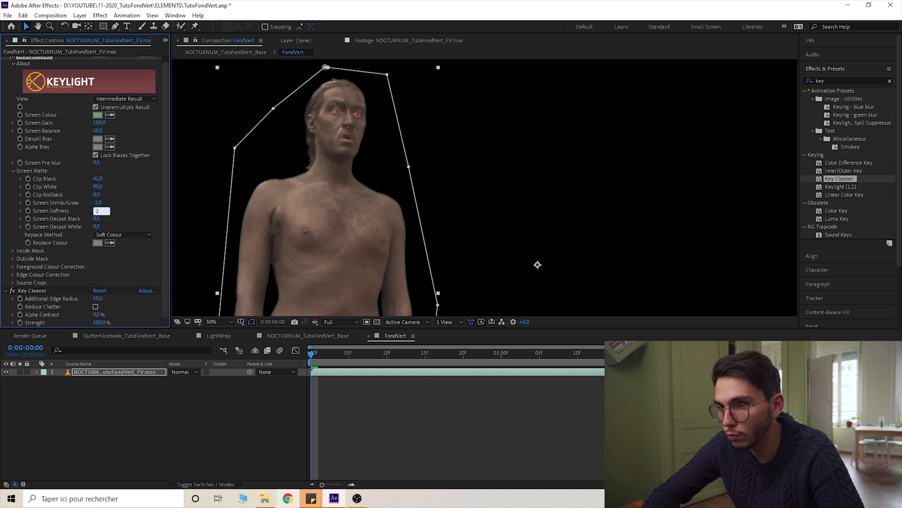
pyautogui.press('Return')
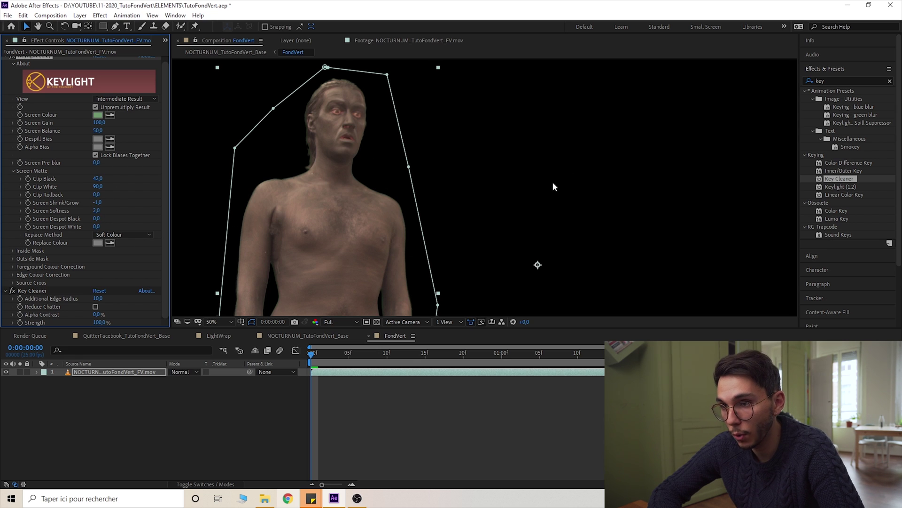
# - Add the Advanced Spill Suppressor effect after Key Cleaner and play back the keyed clip of the man
pyautogui.moveTo(374, 236); pyautogui.dragTo(374, 221)
pyautogui.moveTo(829, 81); pyautogui.dragTo(0, 93)
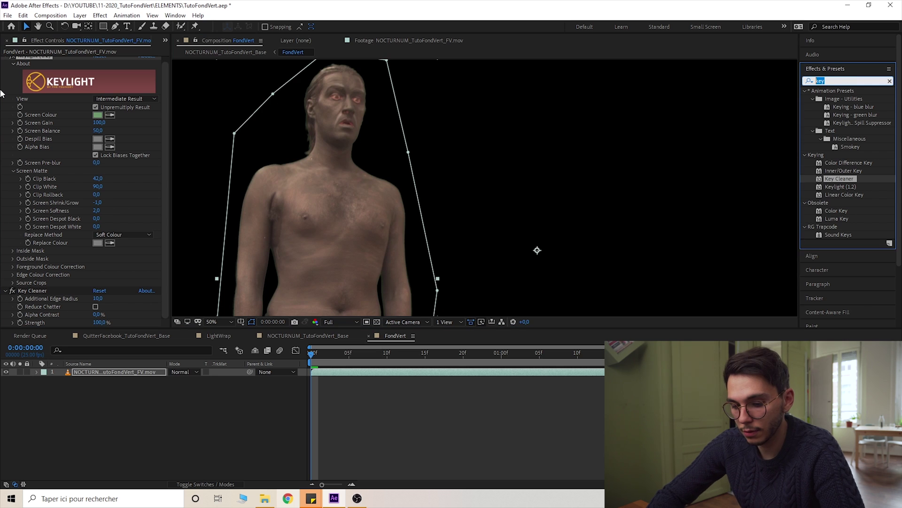
pyautogui.write('spill')
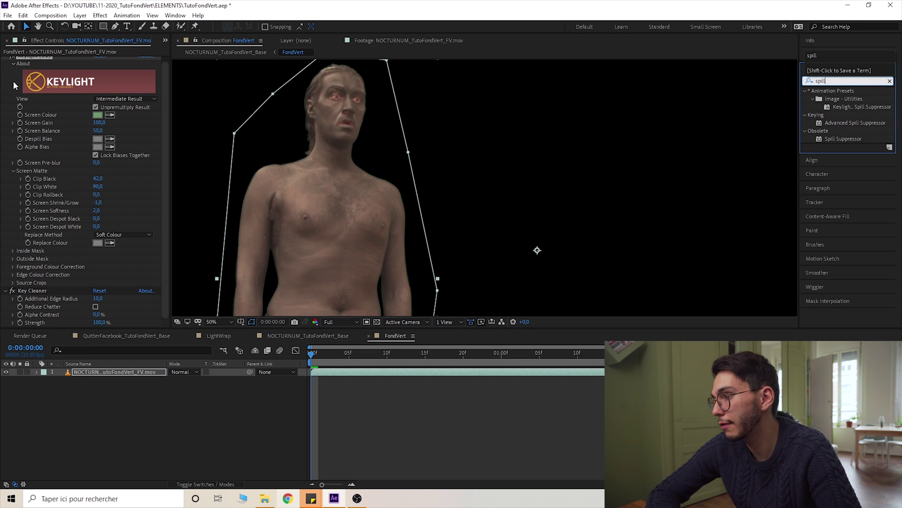
pyautogui.moveTo(857, 126); pyautogui.dragTo(55, 317)
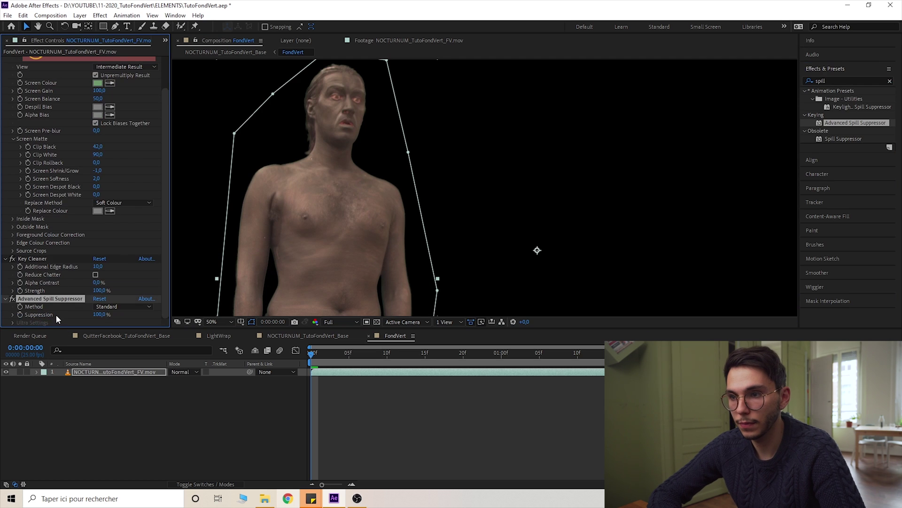
pyautogui.click(198, 400)
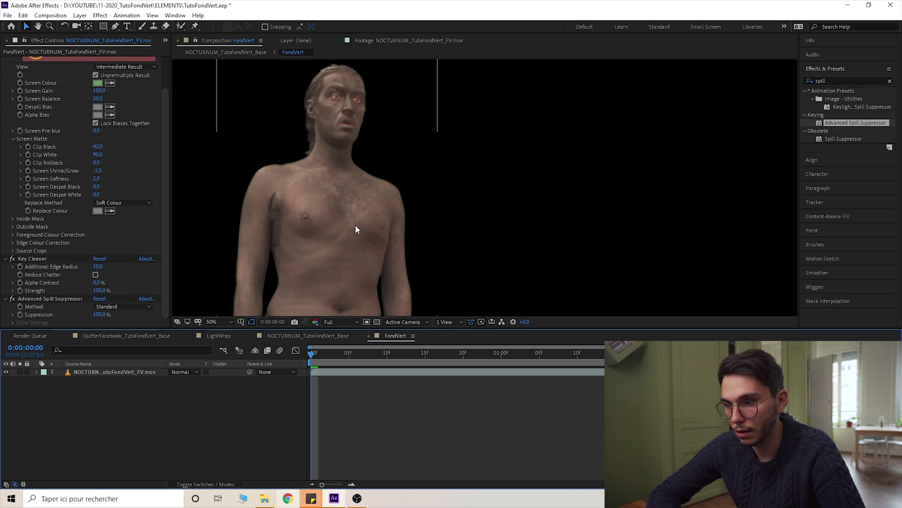
pyautogui.scroll(-2, 356, 229)
pyautogui.moveTo(396, 239); pyautogui.dragTo(371, 181)
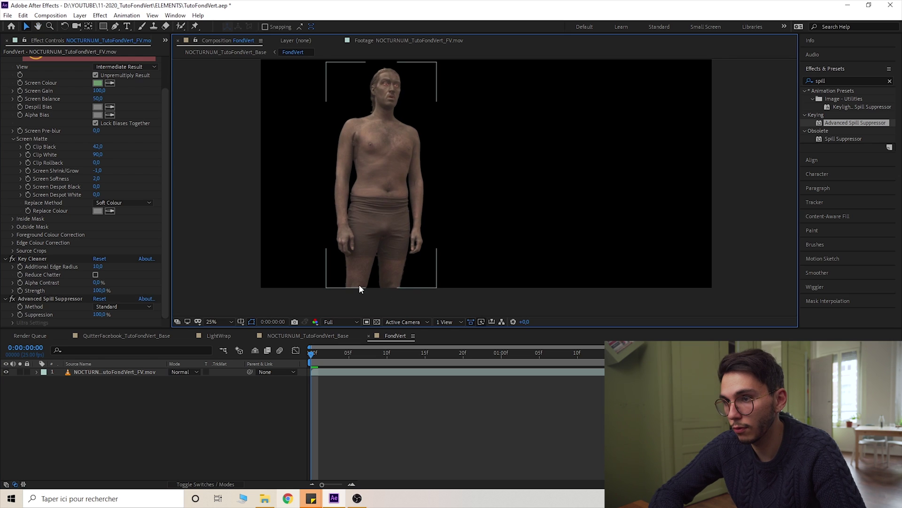
pyautogui.press('space')
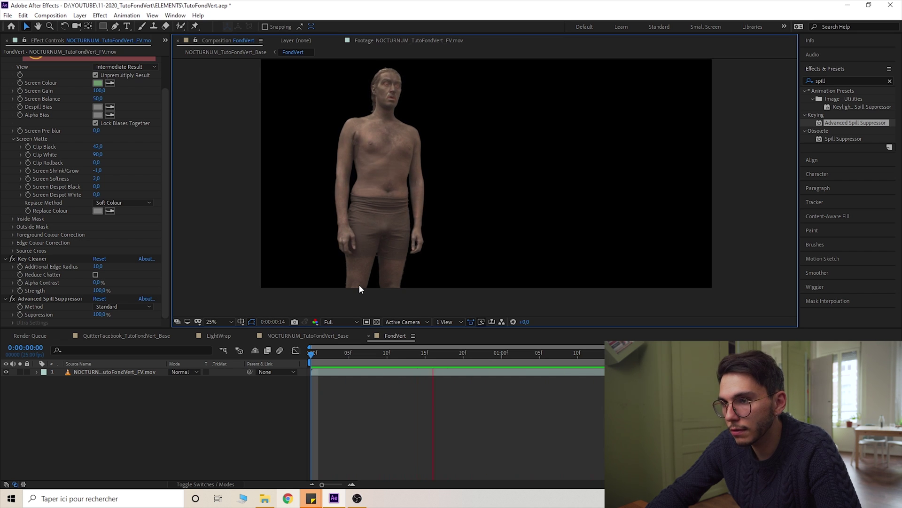
pyautogui.press('space')
# - Inspect the edges around the man's head and set Keylight's Clip White to 79
pyautogui.scroll(2, 381, 78)
pyautogui.moveTo(395, 126); pyautogui.dragTo(446, 288)
pyautogui.scroll(1, 327, 124)
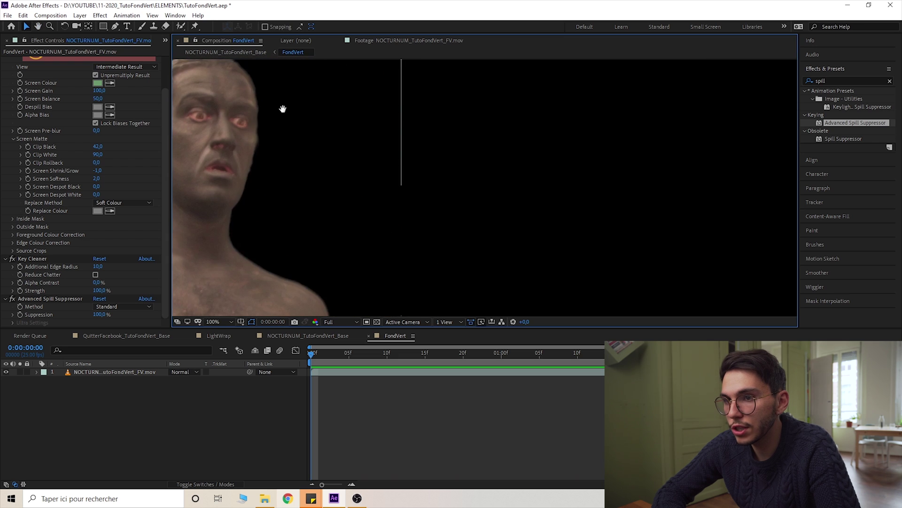
pyautogui.moveTo(282, 109); pyautogui.dragTo(391, 207)
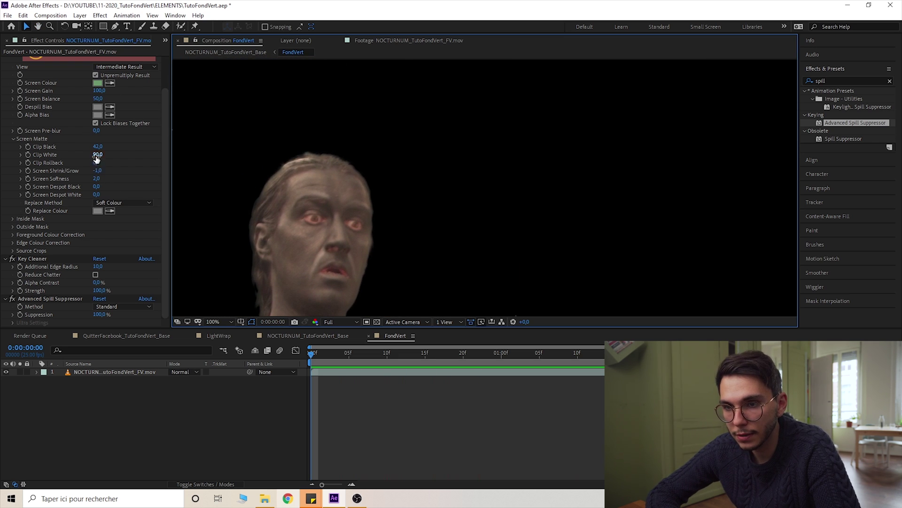
pyautogui.moveTo(99, 154); pyautogui.dragTo(94, 154)
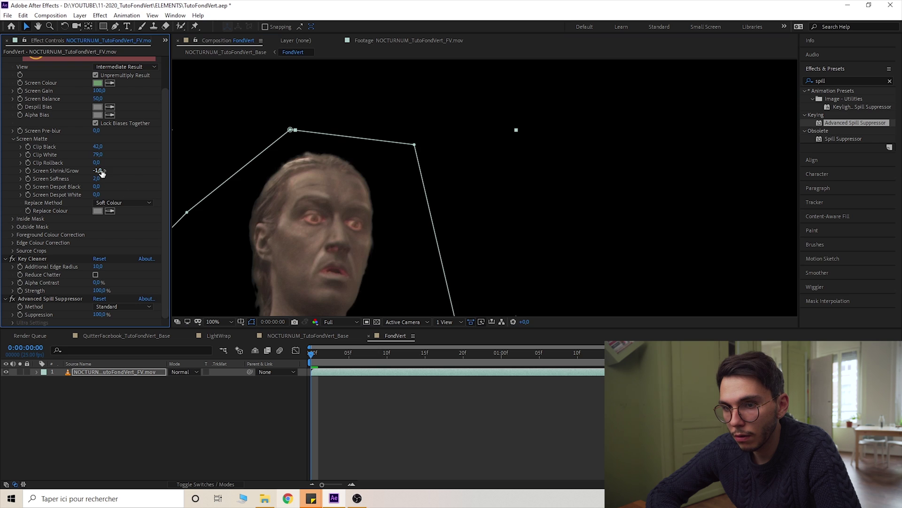
pyautogui.scroll(-1, 364, 239)
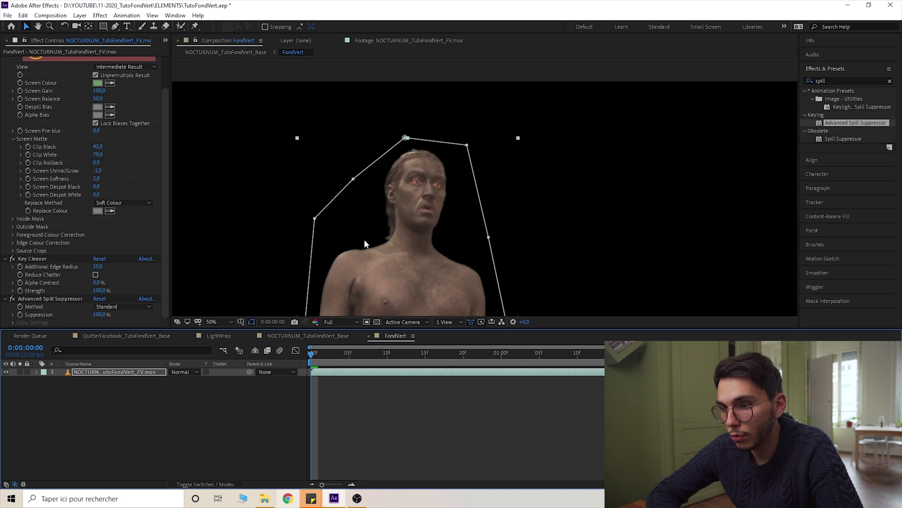
pyautogui.moveTo(364, 239); pyautogui.dragTo(301, 102)
pyautogui.moveTo(314, 141); pyautogui.dragTo(328, 171)
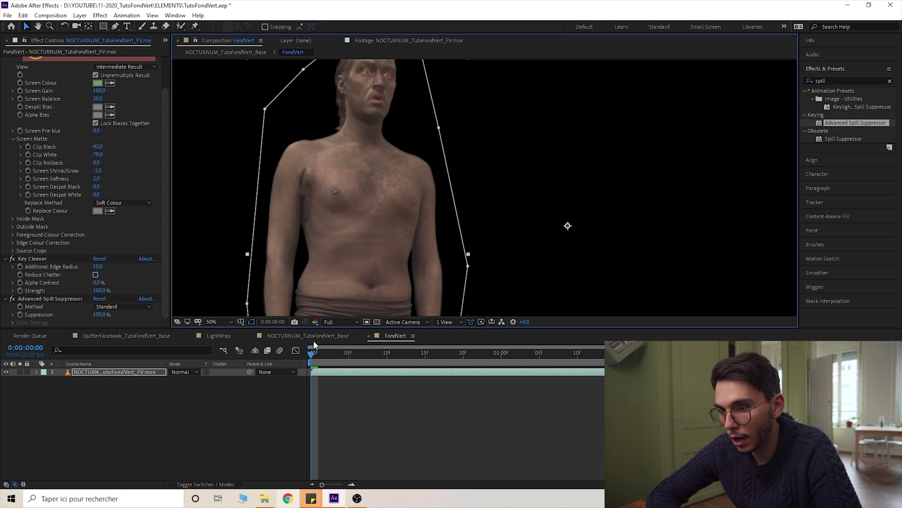
# - Open the NOCTURNUM_TutoFondVert_Base composition and set the FondVert layer's scale to 61%
pyautogui.click(310, 336)
pyautogui.scroll(-2, 358, 201)
pyautogui.moveTo(396, 180); pyautogui.dragTo(422, 198)
pyautogui.scroll(2, 423, 205)
pyautogui.click(93, 372)
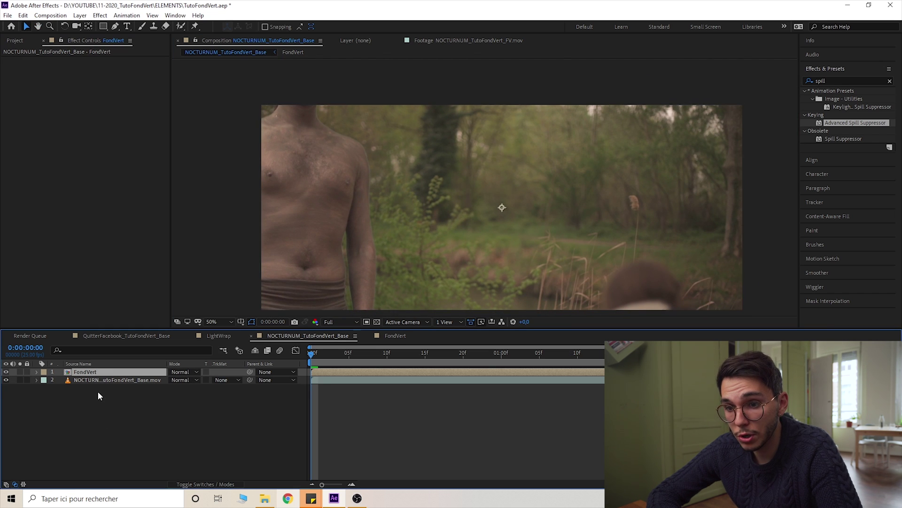
pyautogui.press('s')
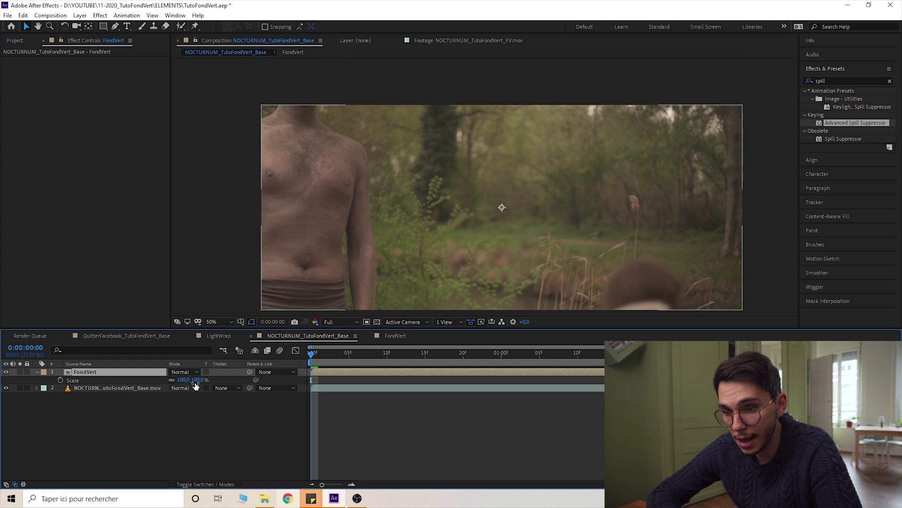
pyautogui.click(37, 372)
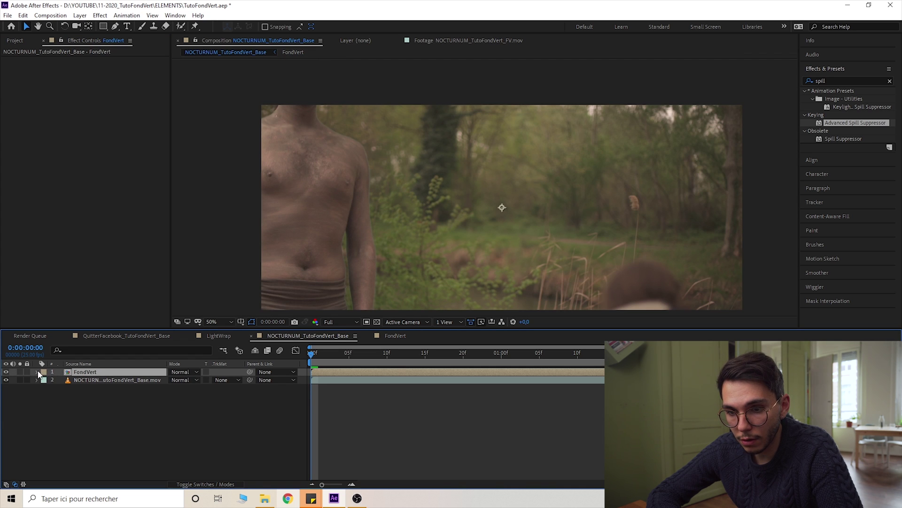
pyautogui.click(37, 372)
pyautogui.click(45, 380)
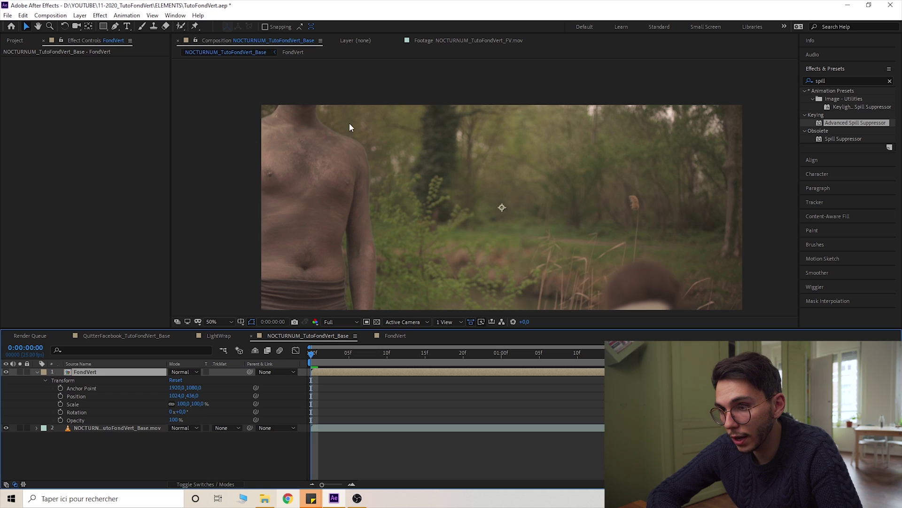
pyautogui.click(204, 403)
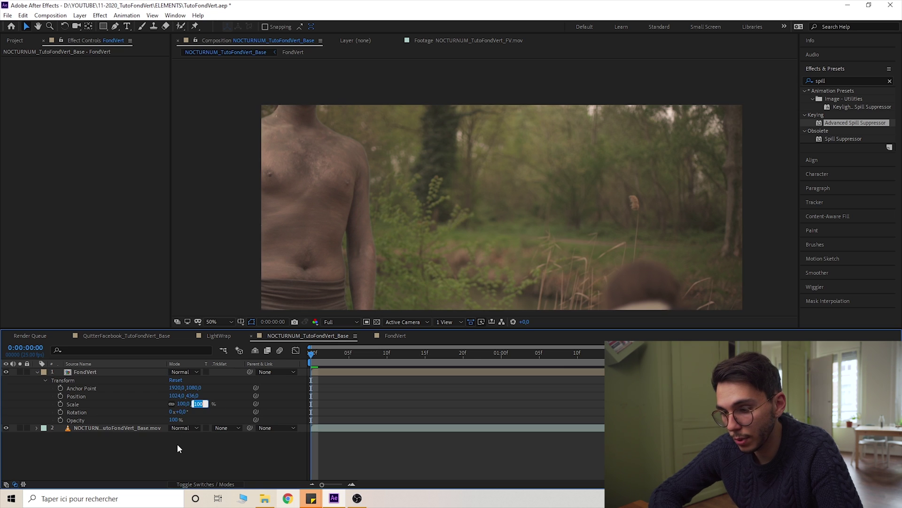
pyautogui.write('61')
pyautogui.press('Return')
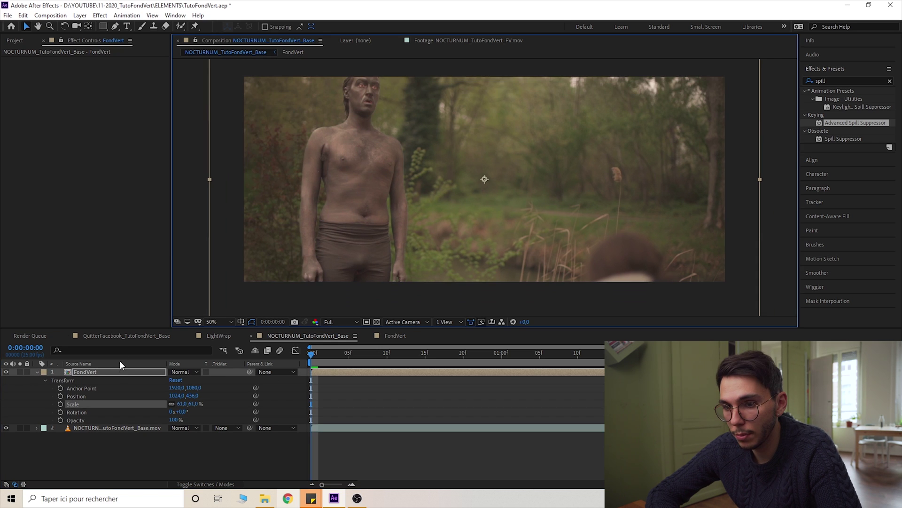
# - Move the FondVert layer to a position of about 1078, 502 and play back the composite
pyautogui.click(119, 372)
pyautogui.moveTo(430, 134); pyautogui.dragTo(442, 150)
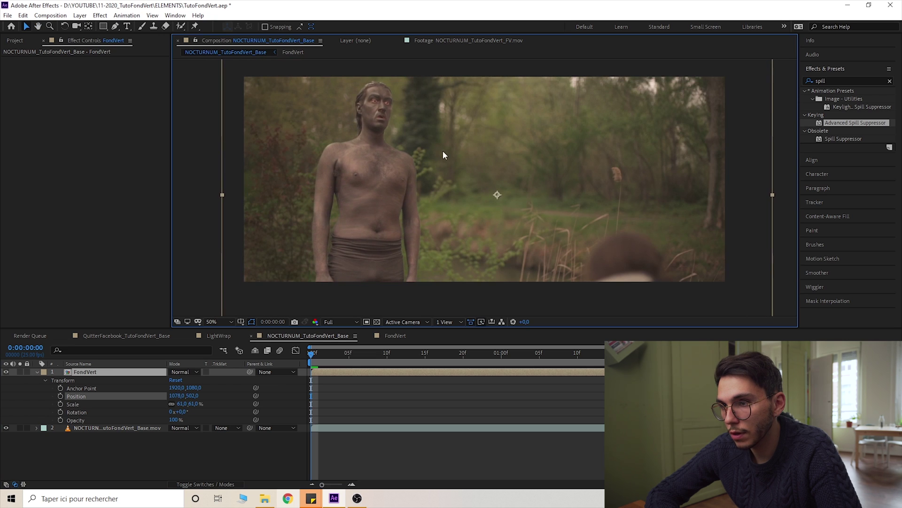
pyautogui.click(224, 464)
pyautogui.press('space')
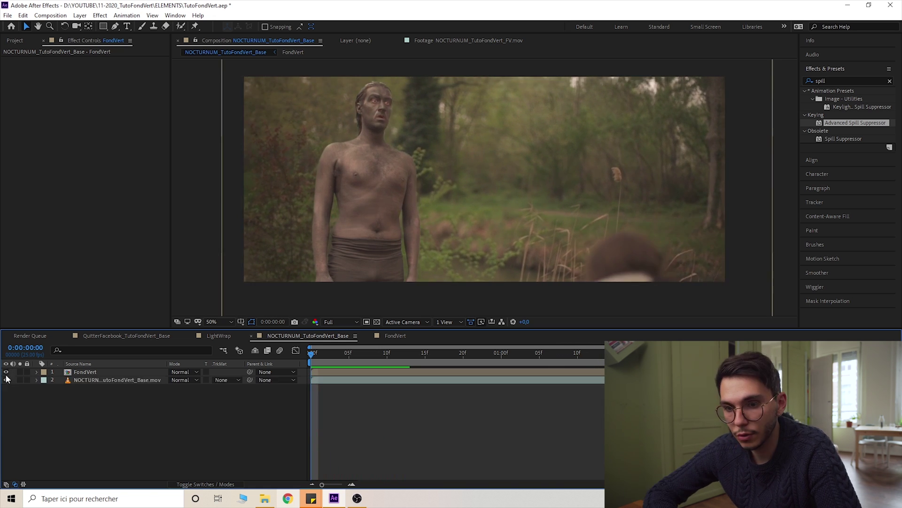
# - Hide the FondVert layer and start Track Motion on the NOCTURNUM_TutoFondVert_Base.mov layer
pyautogui.click(6, 372)
pyautogui.click(83, 380)
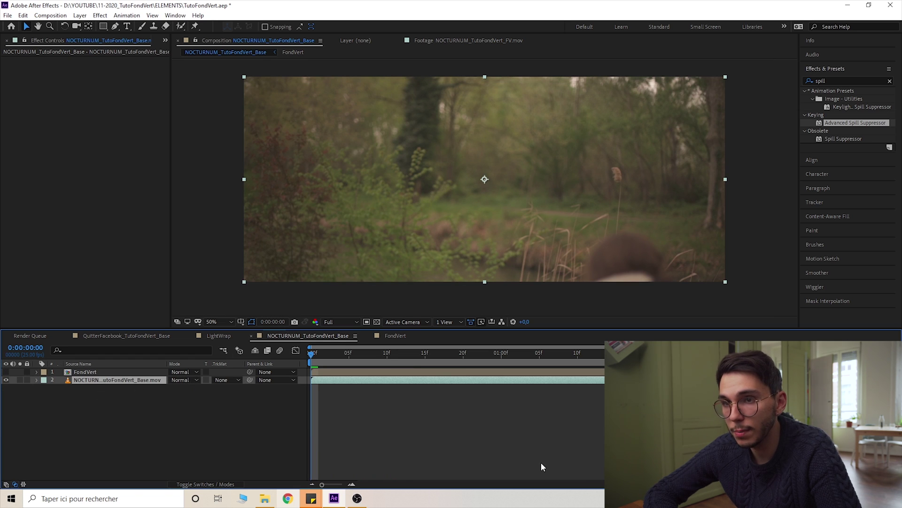
pyautogui.click(127, 16)
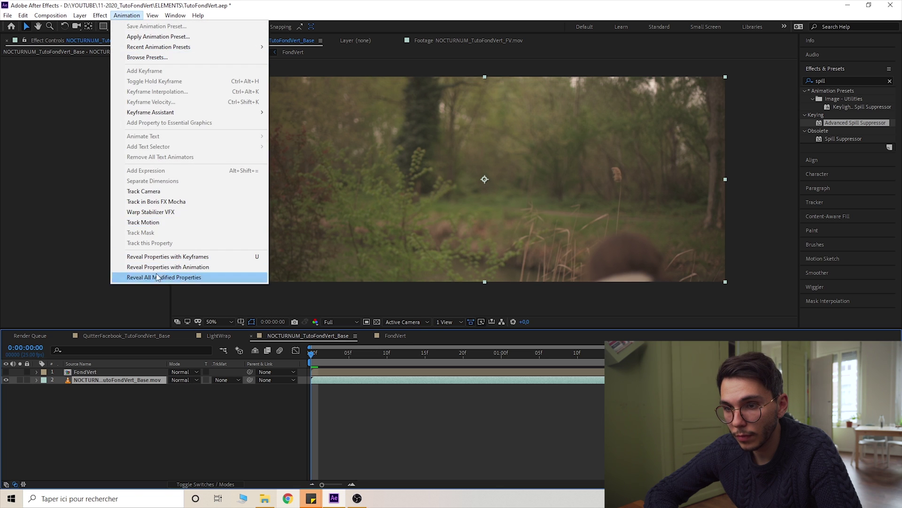
pyautogui.click(151, 224)
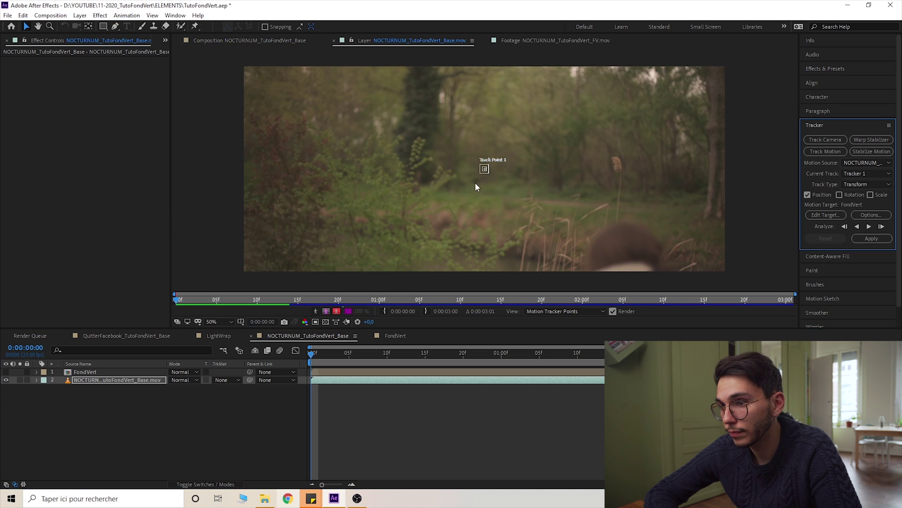
# - Place Track Point 1 on the foliage tip beside the base of the dark tree trunk and enlarge its feature and search regions
pyautogui.scroll(1, 506, 150)
pyautogui.moveTo(397, 178); pyautogui.dragTo(509, 184)
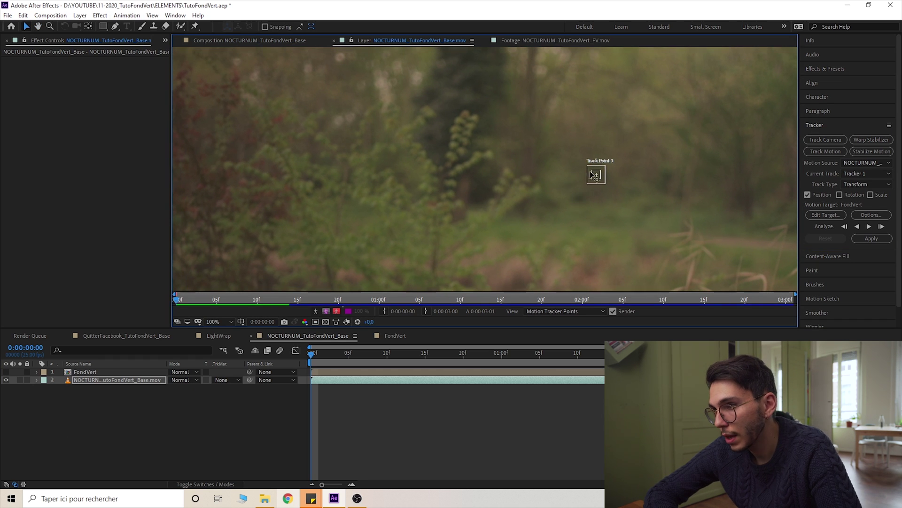
pyautogui.moveTo(596, 175); pyautogui.dragTo(519, 180)
pyautogui.scroll(-2, 484, 202)
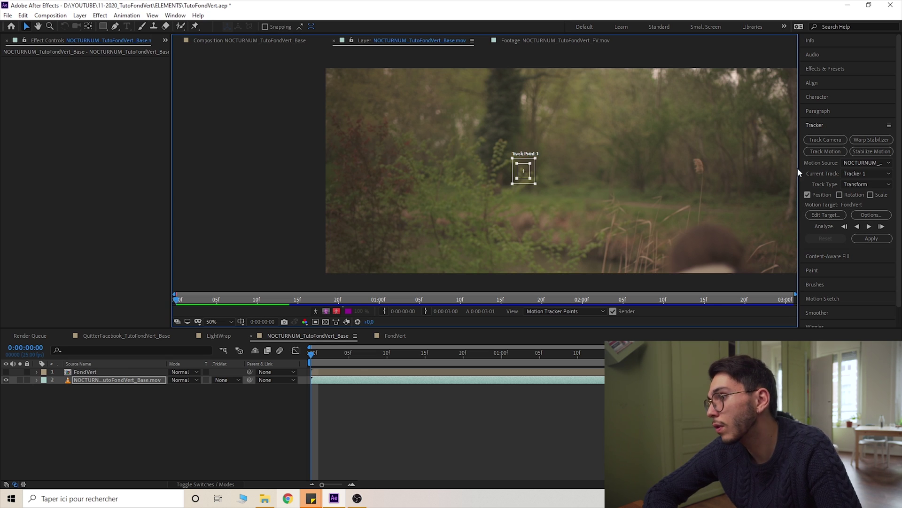
# - Enable rotation tracking and bring Track Point 2 onto the bush to the left of Track Point 1
pyautogui.click(839, 195)
pyautogui.scroll(1, 498, 200)
pyautogui.moveTo(412, 193); pyautogui.dragTo(539, 200)
pyautogui.scroll(1, 540, 180)
pyautogui.moveTo(471, 212); pyautogui.dragTo(738, 214)
pyautogui.moveTo(638, 171); pyautogui.dragTo(408, 189)
pyautogui.scroll(-1, 383, 208)
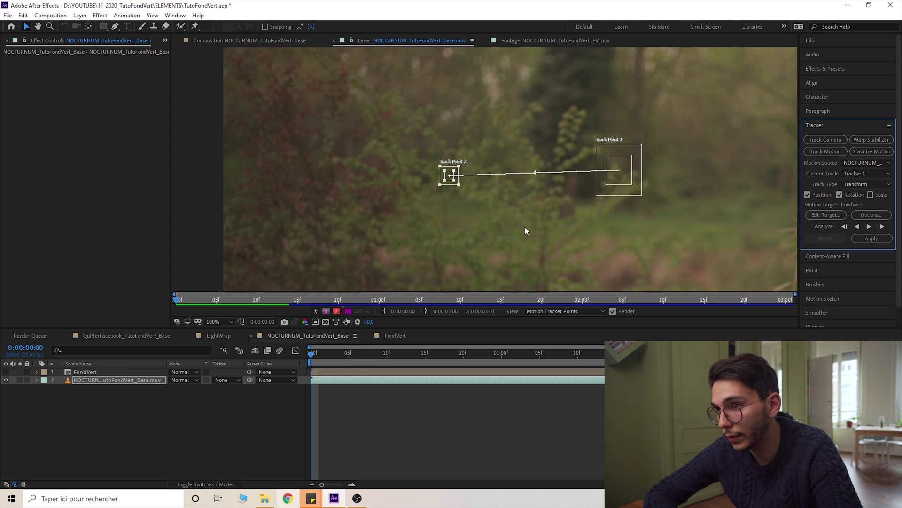
# - Reposition Track Point 2 beside the dark trunk above the bush, enlarge its regions, and analyze the motion forward
pyautogui.moveTo(452, 208); pyautogui.dragTo(457, 227)
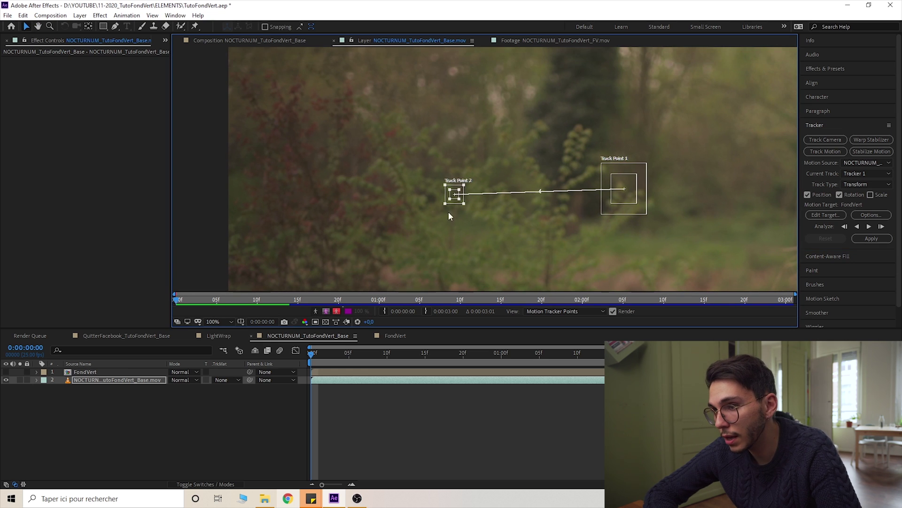
pyautogui.moveTo(454, 194); pyautogui.dragTo(563, 152)
pyautogui.scroll(-1, 517, 165)
pyautogui.moveTo(485, 181); pyautogui.dragTo(415, 178)
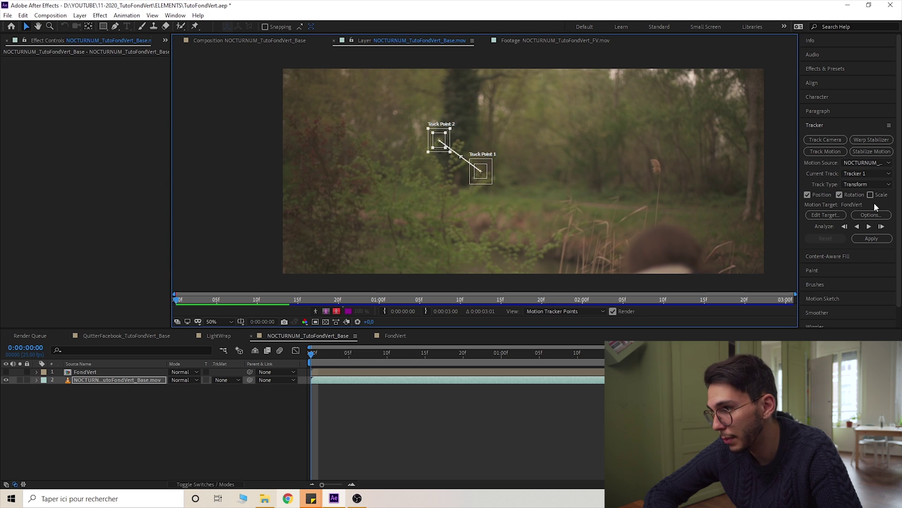
pyautogui.click(871, 226)
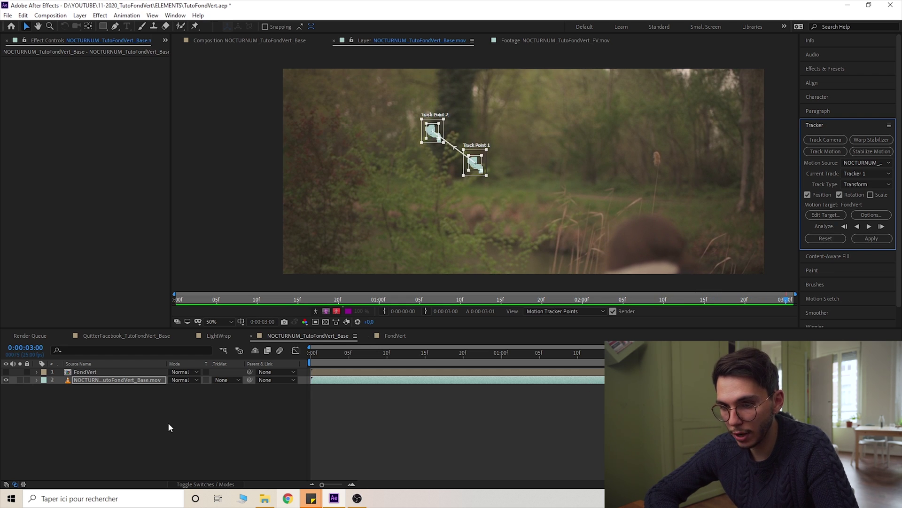
# - Create a null object above the NOCTURNUM_TutoFondVert_Base.mov layer and make Null 1 the tracker's motion target
pyautogui.rightClick(152, 416)
pyautogui.moveTo(195, 316)
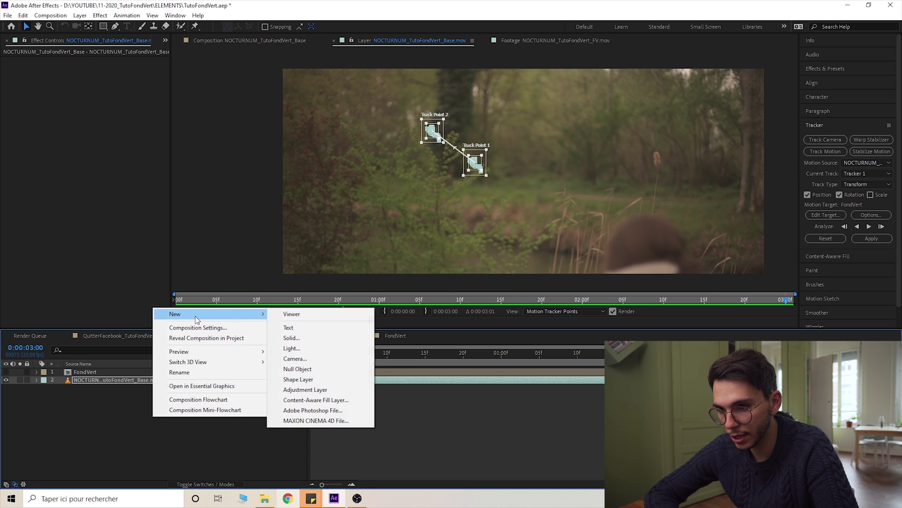
pyautogui.click(297, 372)
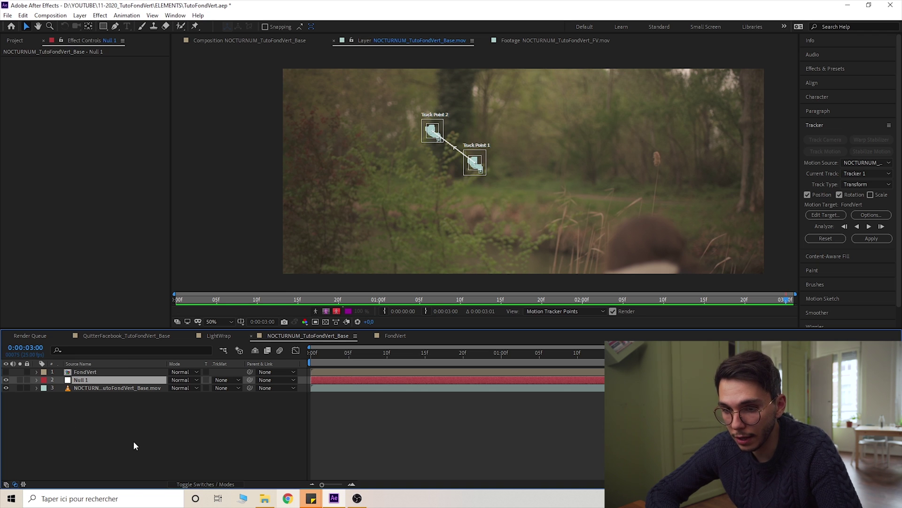
pyautogui.click(825, 216)
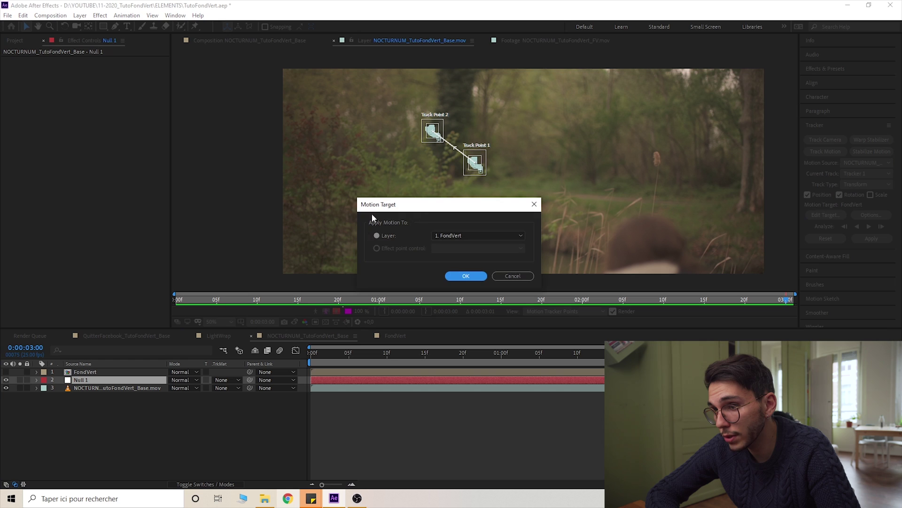
pyautogui.click(445, 236)
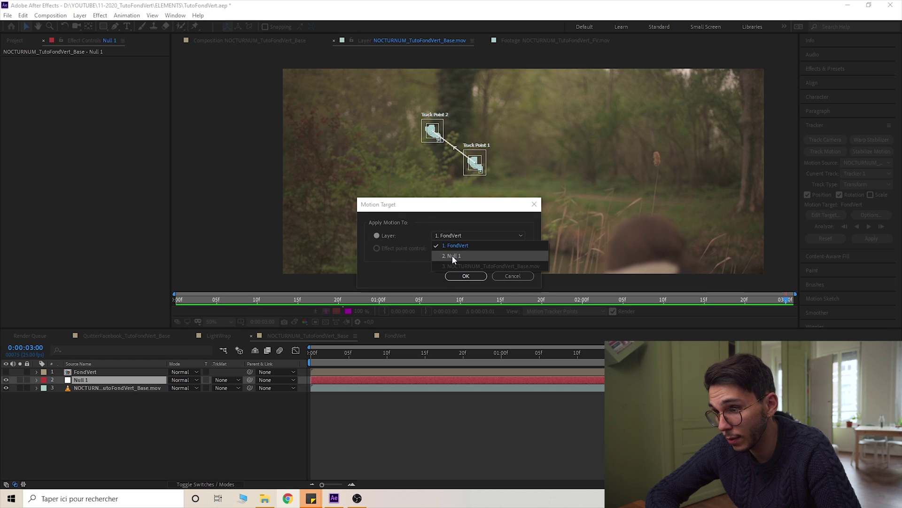
pyautogui.click(452, 256)
pyautogui.click(462, 274)
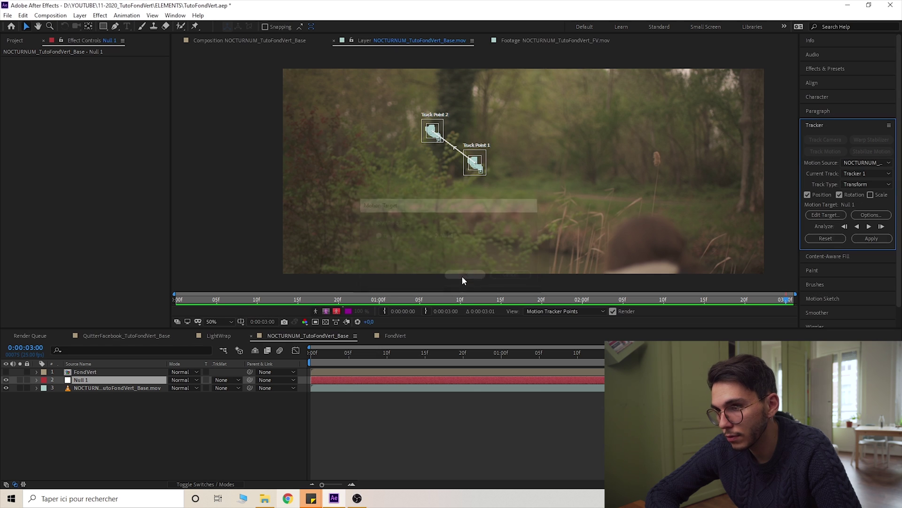
# - Apply the tracking data to the null object in the X and Y dimensions
pyautogui.click(874, 237)
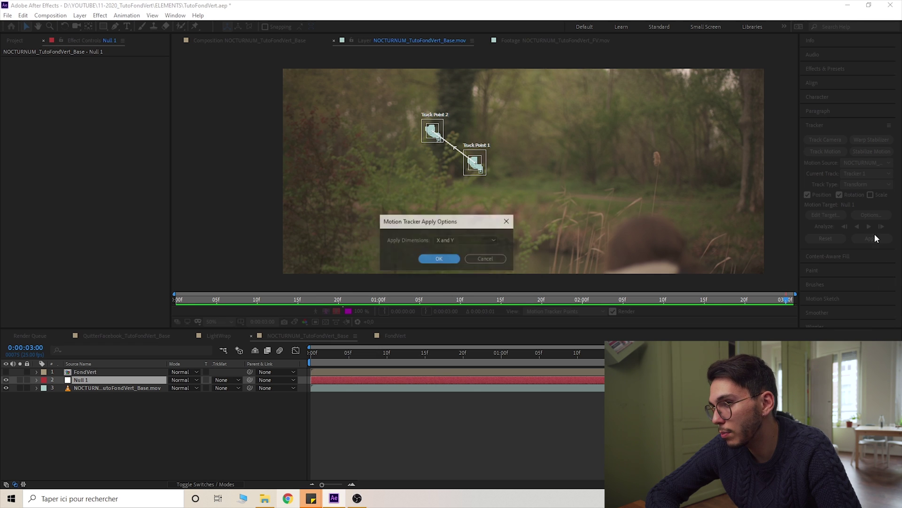
pyautogui.click(461, 240)
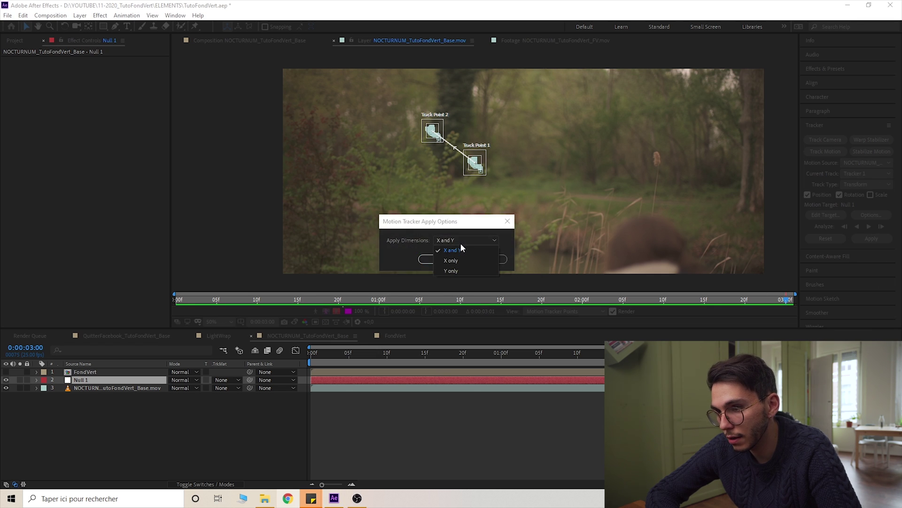
pyautogui.click(460, 250)
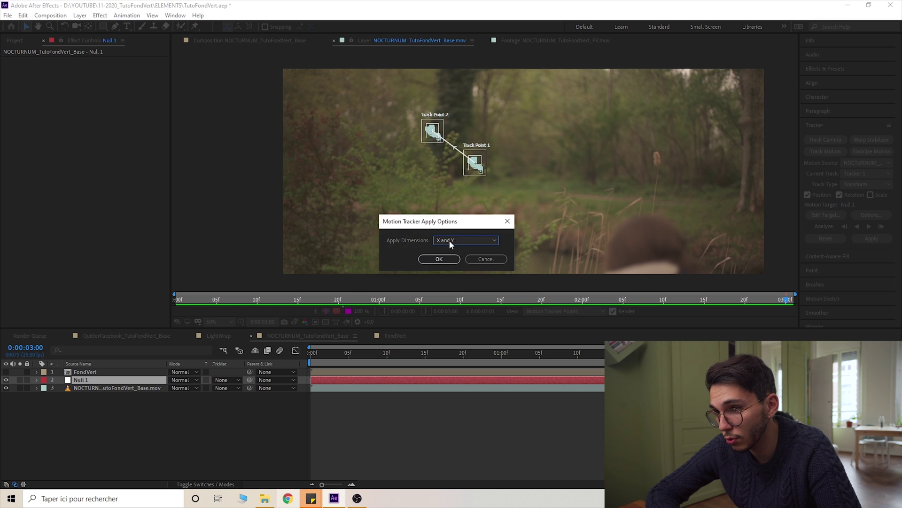
pyautogui.click(433, 261)
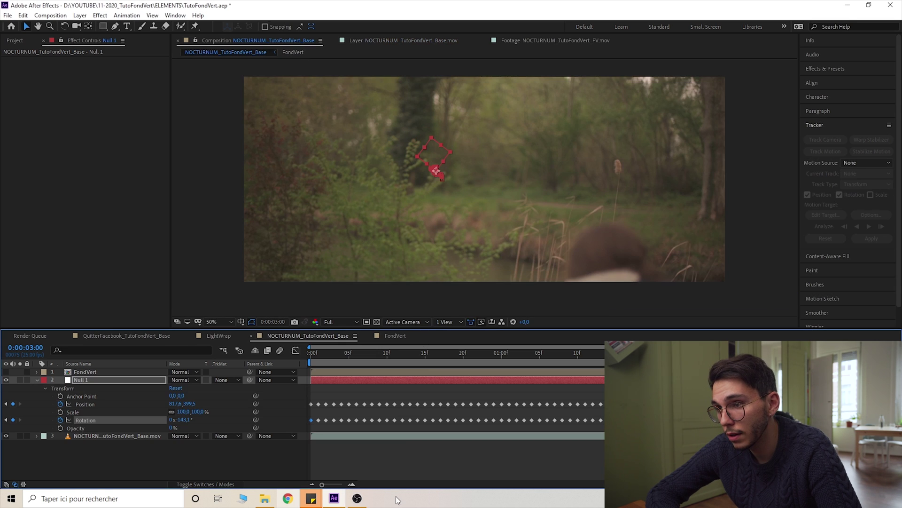
# - Play back the composition from the beginning to check that the null follows the background's movement
pyautogui.click(258, 464)
pyautogui.press('space')
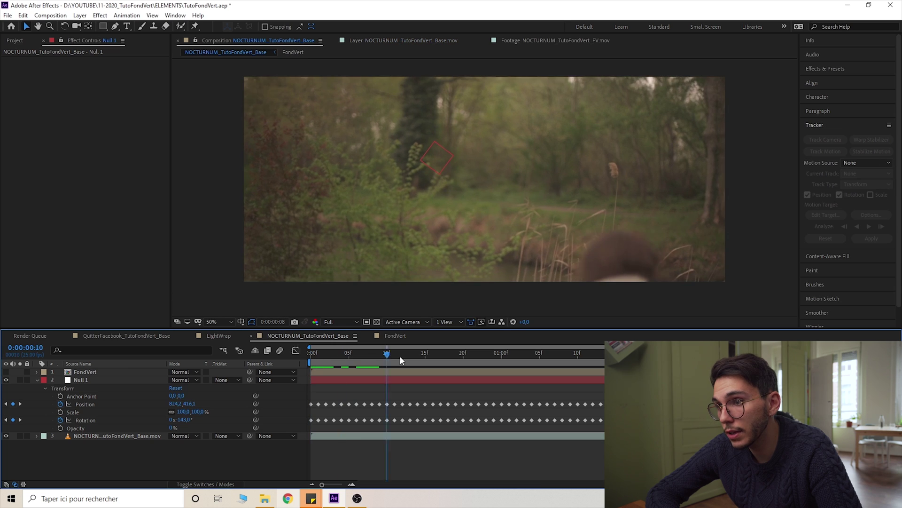
pyautogui.moveTo(731, 362); pyautogui.dragTo(253, 390)
pyautogui.press('space')
pyautogui.press('space')
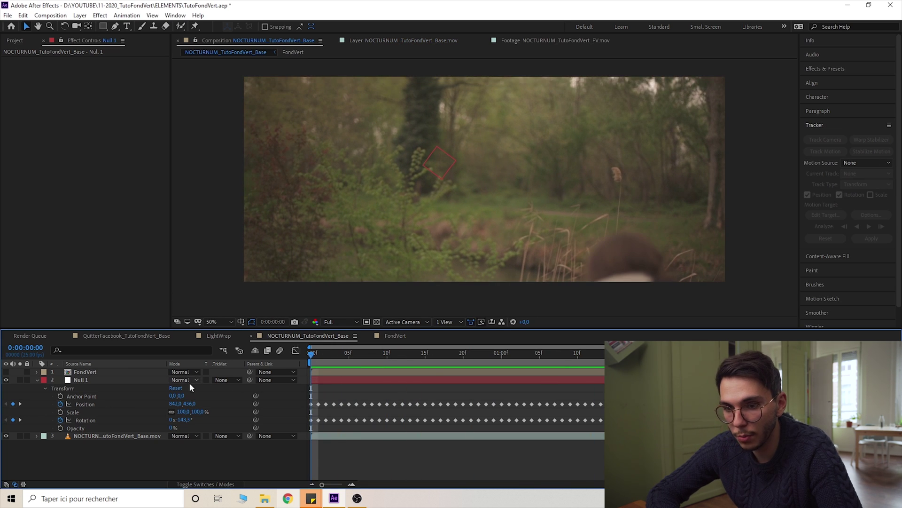
# - Show the FondVert layer again and parent it to Null 1
pyautogui.click(6, 372)
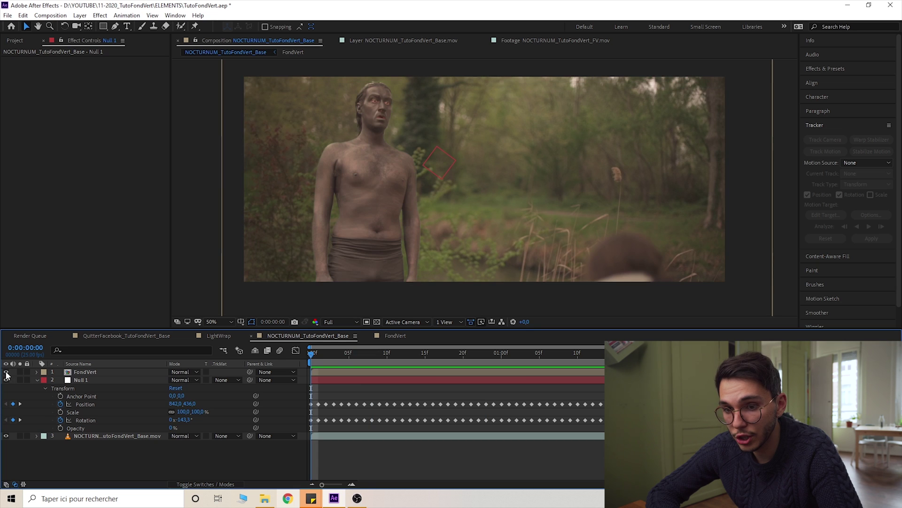
pyautogui.click(122, 372)
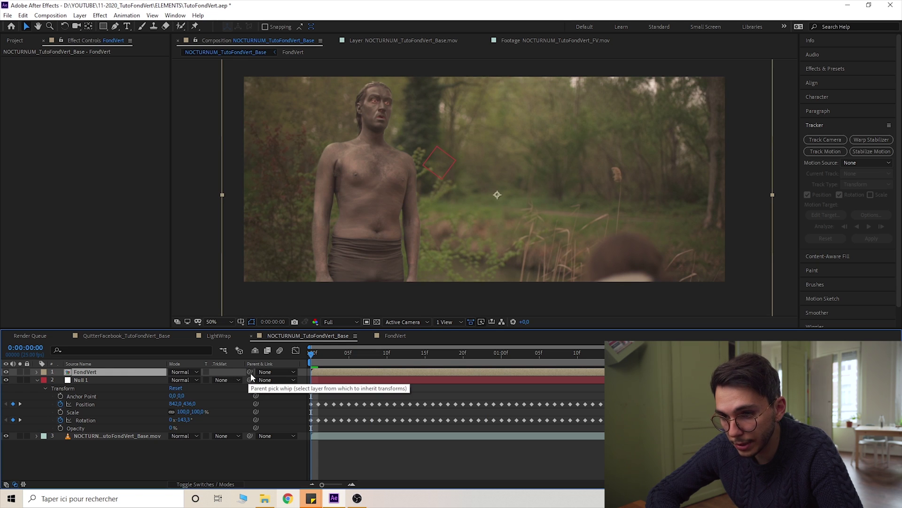
pyautogui.moveTo(250, 371); pyautogui.dragTo(105, 379)
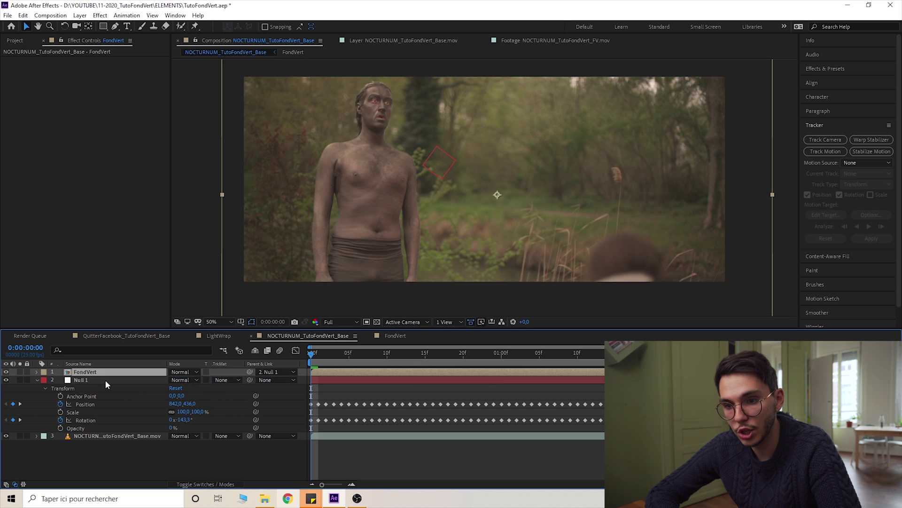
# - Preview the composite to check that the man follows the camera movement, and return to the first frame
pyautogui.click(140, 460)
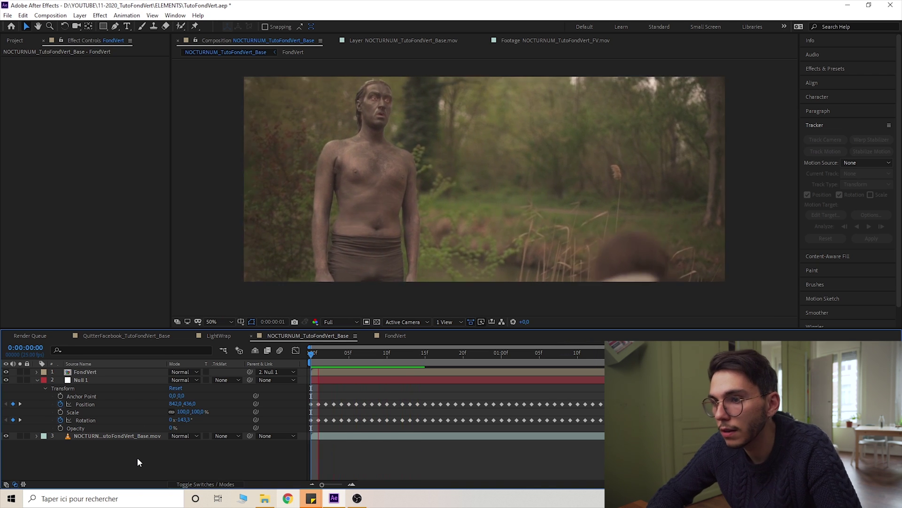
pyautogui.press('space')
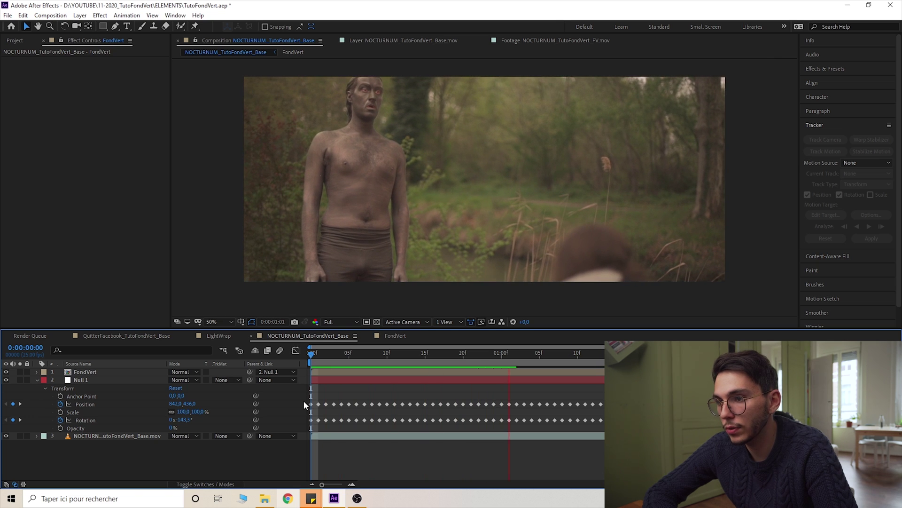
pyautogui.press('space')
pyautogui.moveTo(314, 353); pyautogui.dragTo(290, 352)
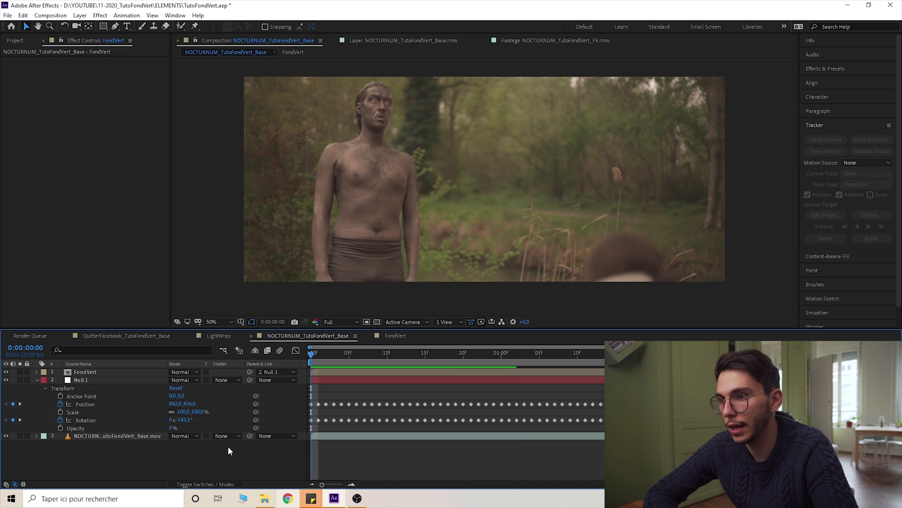
# - Find the Curves effect and apply it to the FondVert layer
pyautogui.click(130, 371)
pyautogui.click(826, 68)
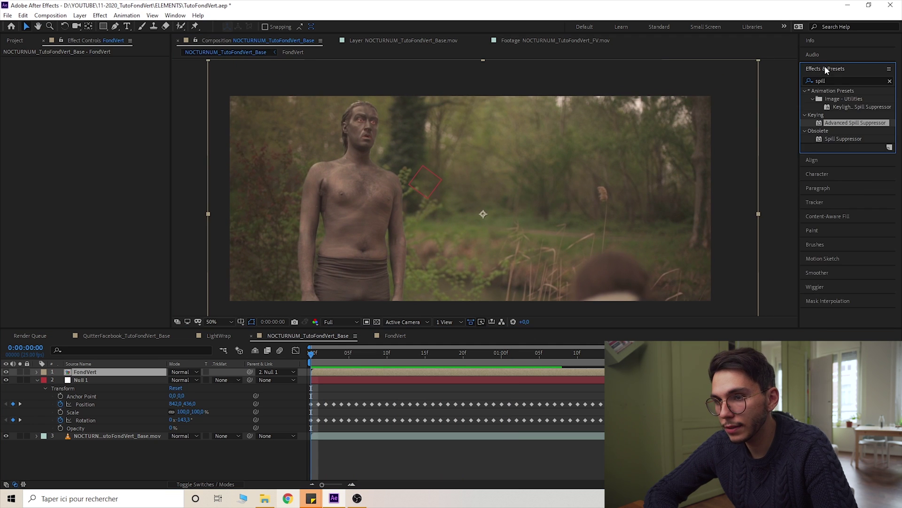
pyautogui.moveTo(836, 81); pyautogui.dragTo(785, 90)
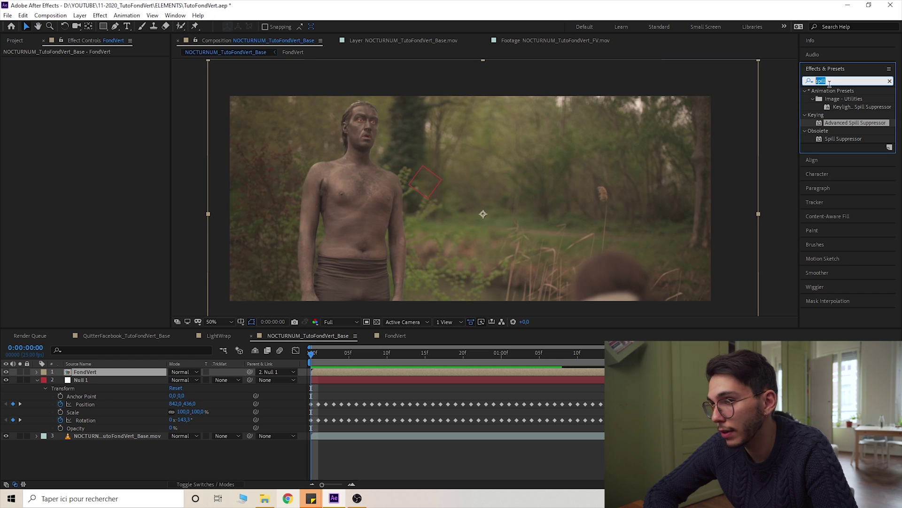
pyautogui.write('curves')
pyautogui.moveTo(840, 123); pyautogui.dragTo(106, 371)
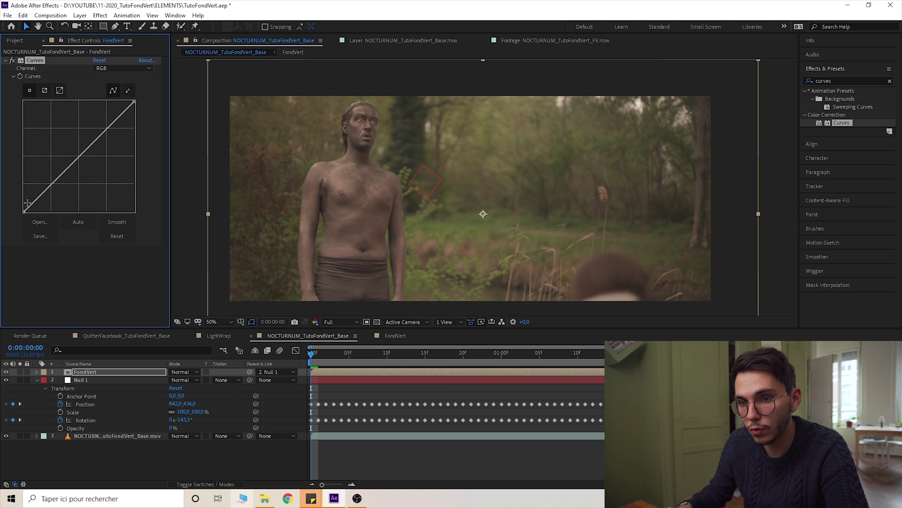
# - Darken the man by lowering the white point of the RGB curve and adding a control point in the shadows
pyautogui.moveTo(23, 212)
pyautogui.mouseDown()
pyautogui.moveTo(125, 214)
pyautogui.moveTo(22, 214)
pyautogui.mouseUp()
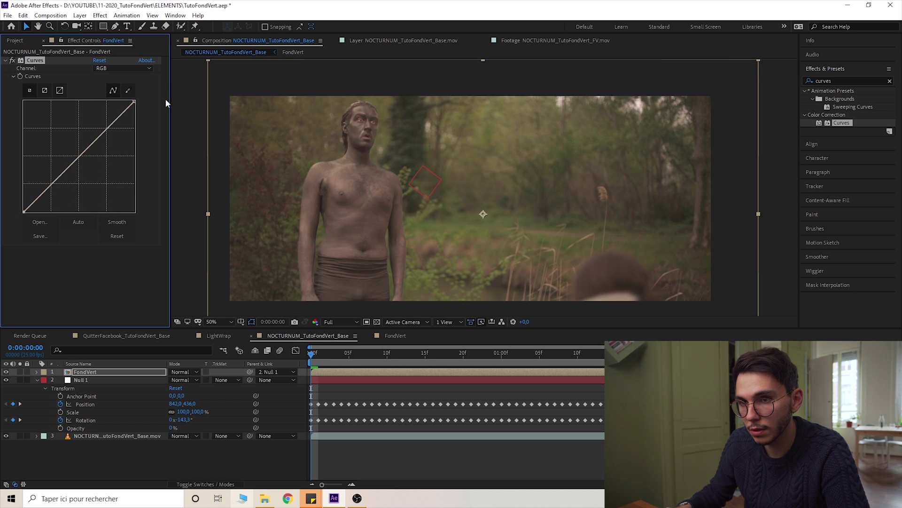
pyautogui.moveTo(135, 101); pyautogui.dragTo(138, 122)
pyautogui.moveTo(52, 189); pyautogui.dragTo(54, 188)
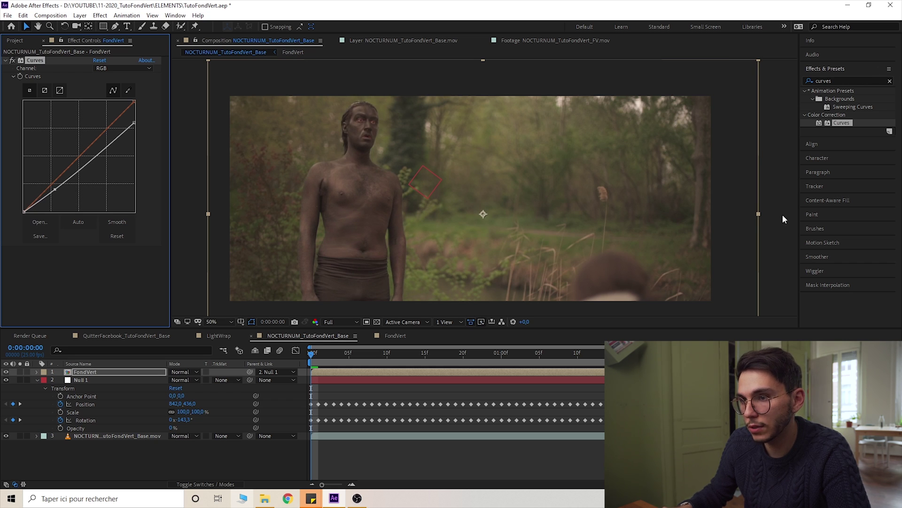
# - Add the Hue/Saturation effect to FondVert and set its Master Saturation to -17
pyautogui.click(836, 82)
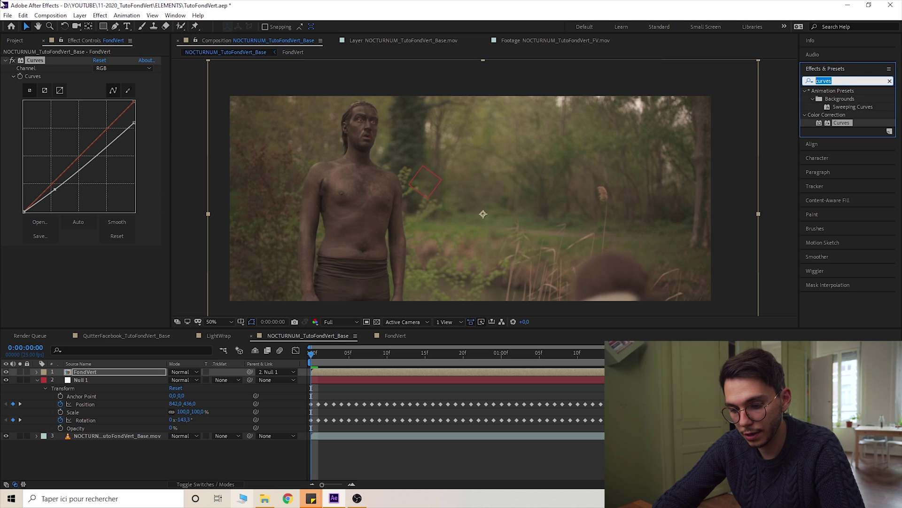
pyautogui.write('hue')
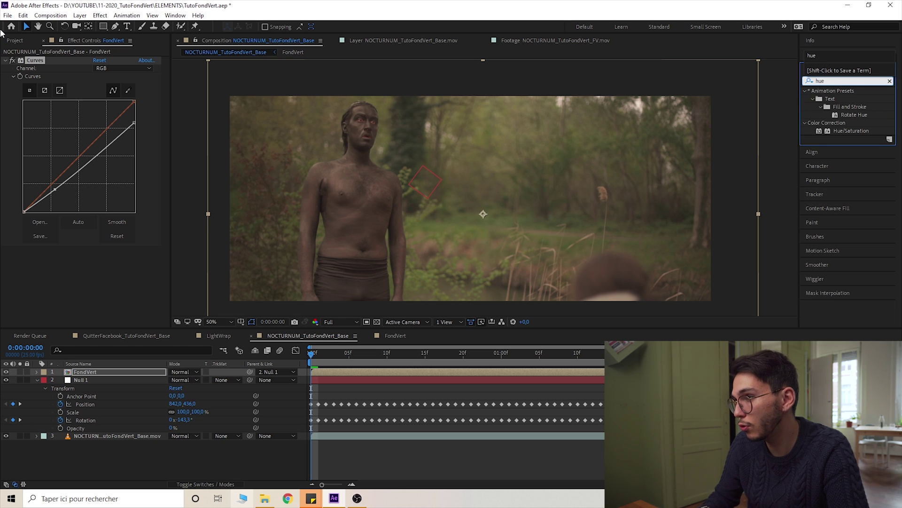
pyautogui.moveTo(864, 128); pyautogui.dragTo(66, 259)
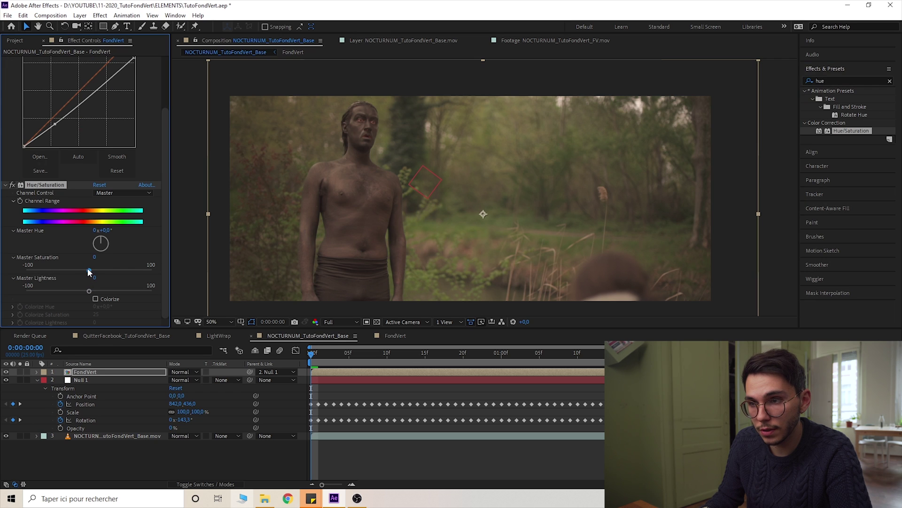
pyautogui.moveTo(79, 266); pyautogui.dragTo(80, 267)
# - Play back the composition to check how the colour-corrected man blends with the forest
pyautogui.click(216, 461)
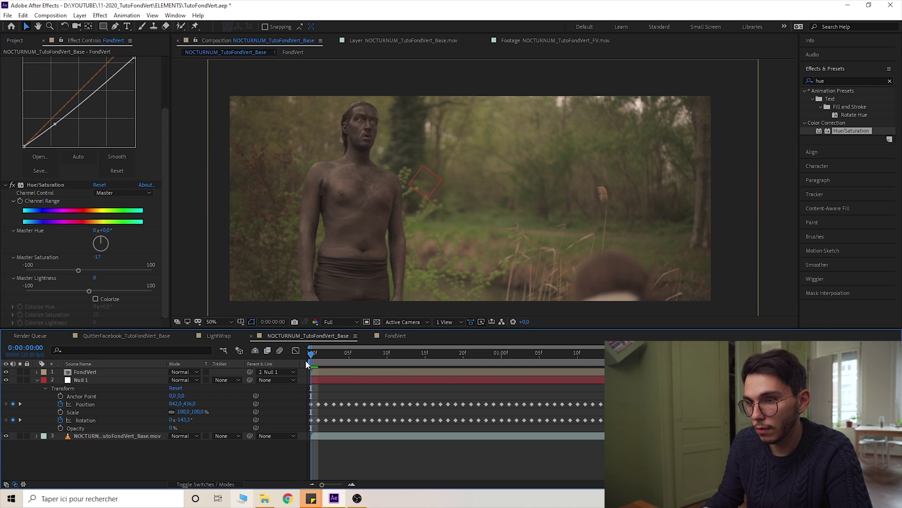
pyautogui.press('space')
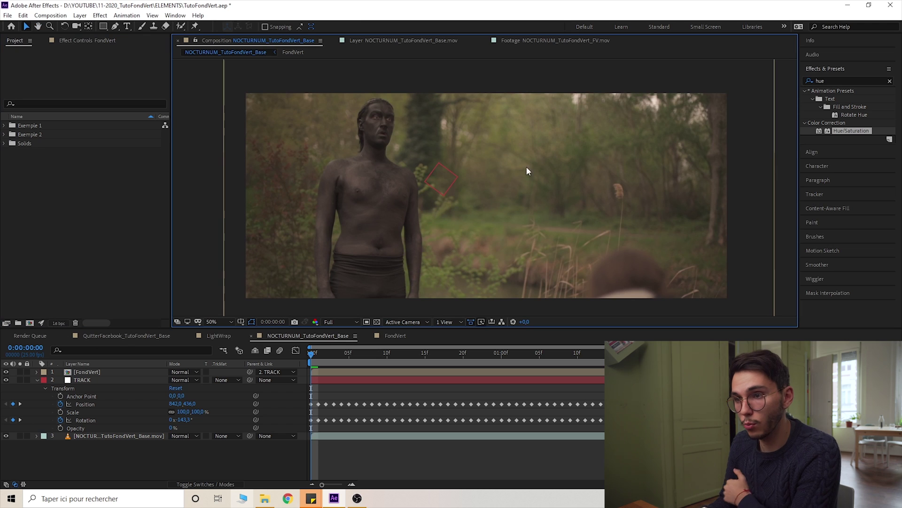
pyautogui.moveTo(456, 181); pyautogui.dragTo(446, 180)
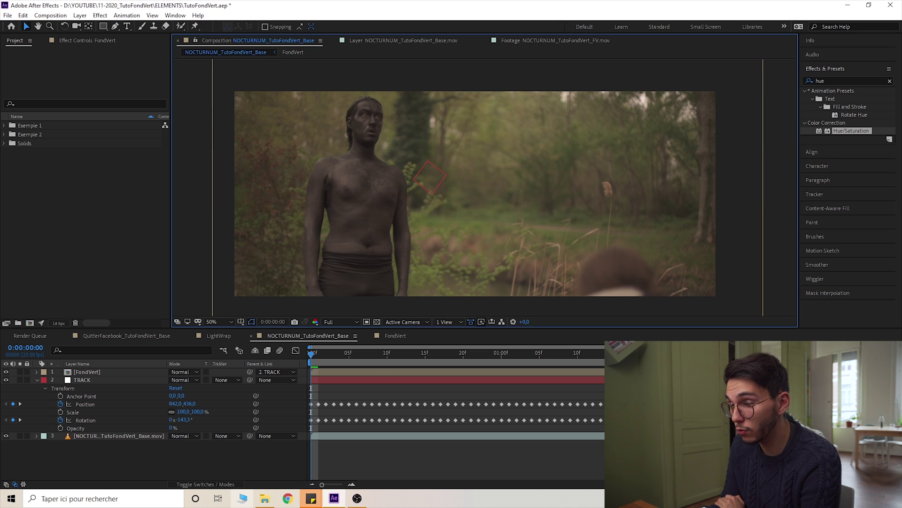
# - Import NTM_S43-P03_Face.psd as footage from the Face folder inside ELEMENTS\02_Nocturnum
pyautogui.doubleClick(84, 199)
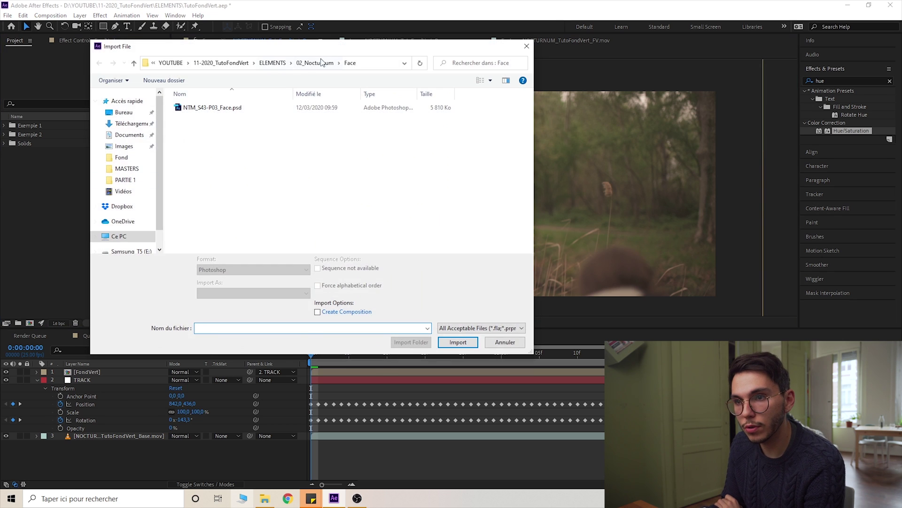
pyautogui.click(527, 46)
pyautogui.doubleClick(53, 200)
pyautogui.click(290, 64)
pyautogui.click(274, 64)
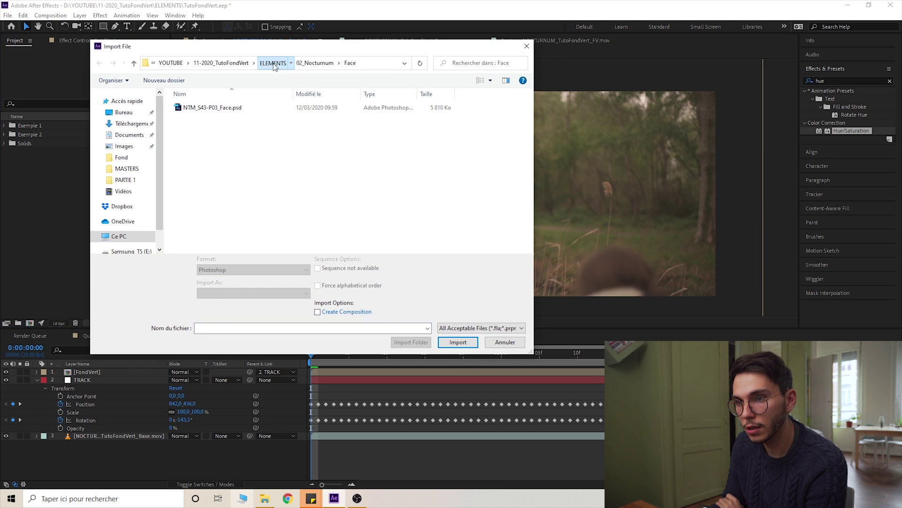
pyautogui.click(274, 65)
pyautogui.doubleClick(192, 118)
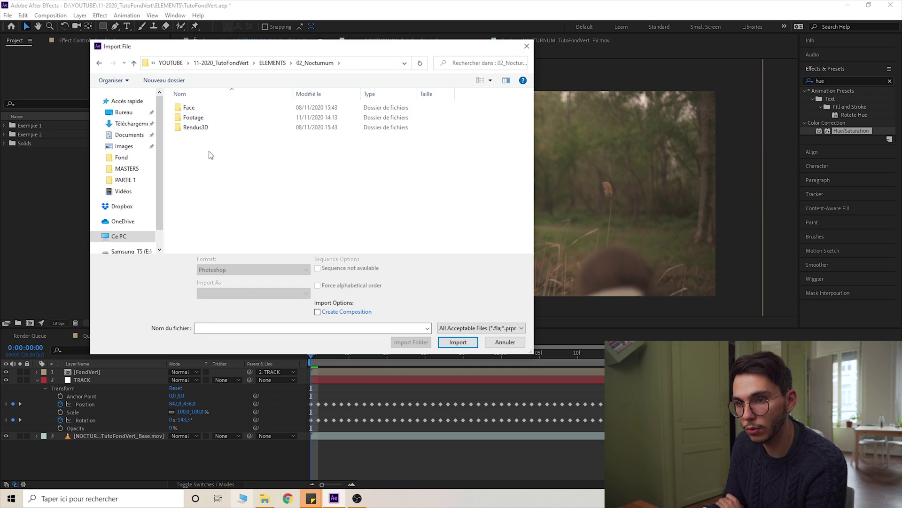
pyautogui.doubleClick(193, 108)
pyautogui.click(217, 109)
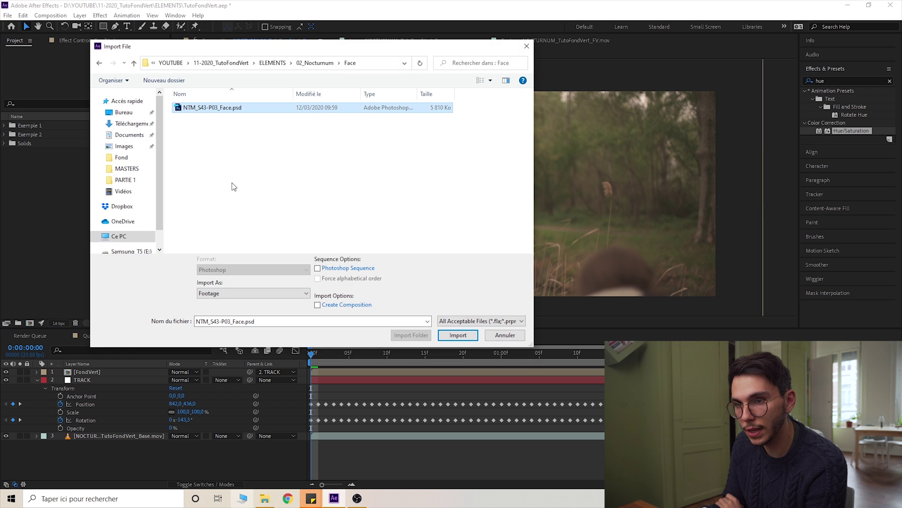
pyautogui.click(458, 335)
pyautogui.click(466, 308)
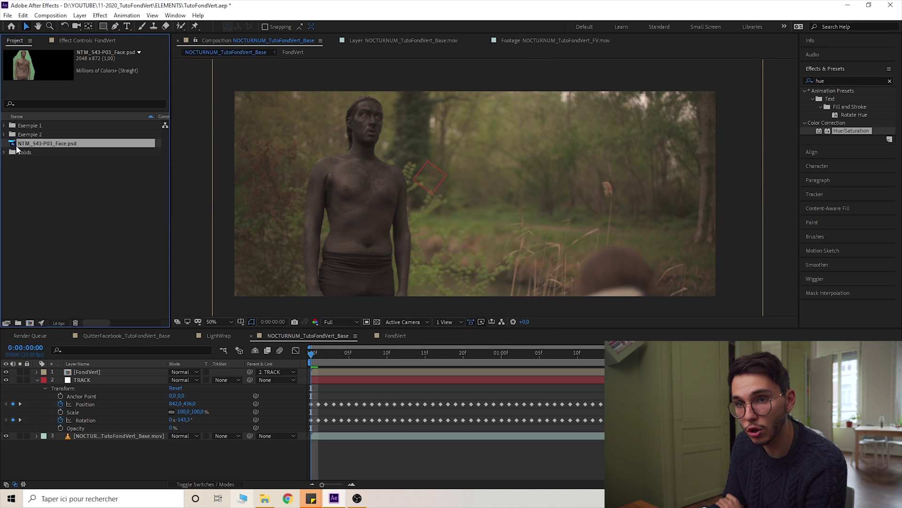
# - Place NTM_S43-P03_Face.psd directly above the FondVert layer and examine the retouched face up close
pyautogui.moveTo(15, 144); pyautogui.dragTo(87, 371)
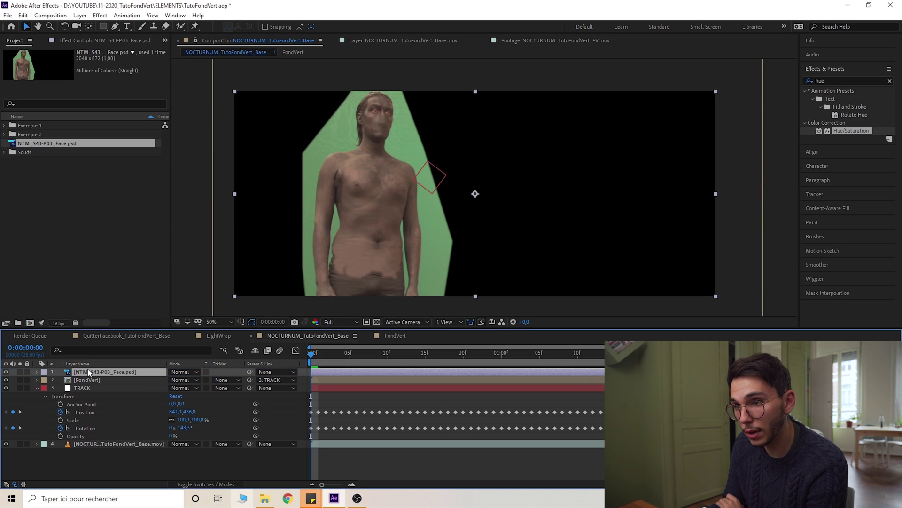
pyautogui.scroll(1, 403, 127)
pyautogui.moveTo(343, 141); pyautogui.dragTo(451, 269)
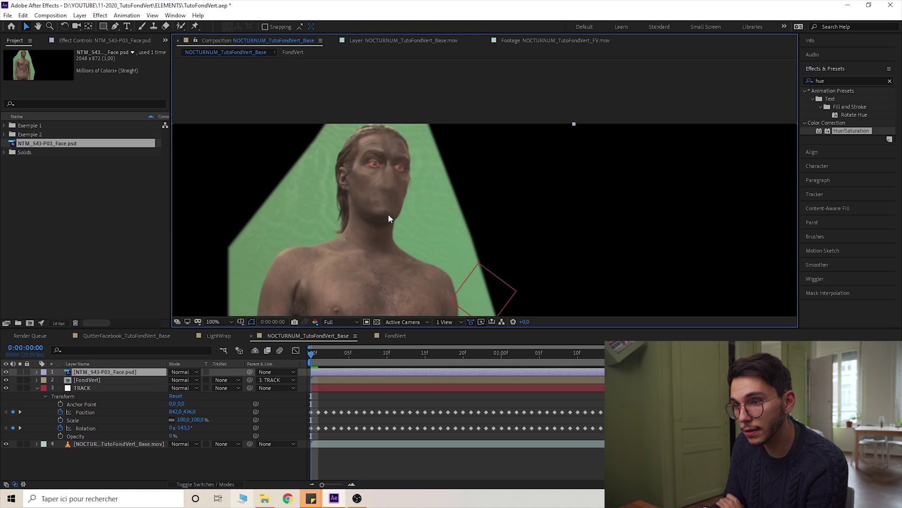
# - Move the NTM_S43-P03_Face.psd layer to a position of about 983, 450 to line its figure up with the keyed man
pyautogui.moveTo(349, 219); pyautogui.dragTo(332, 87)
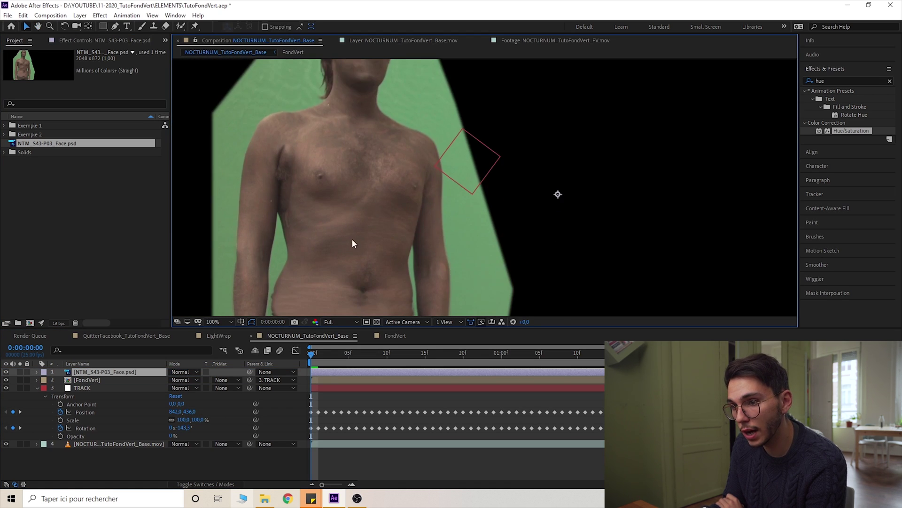
pyautogui.moveTo(351, 242); pyautogui.dragTo(346, 125)
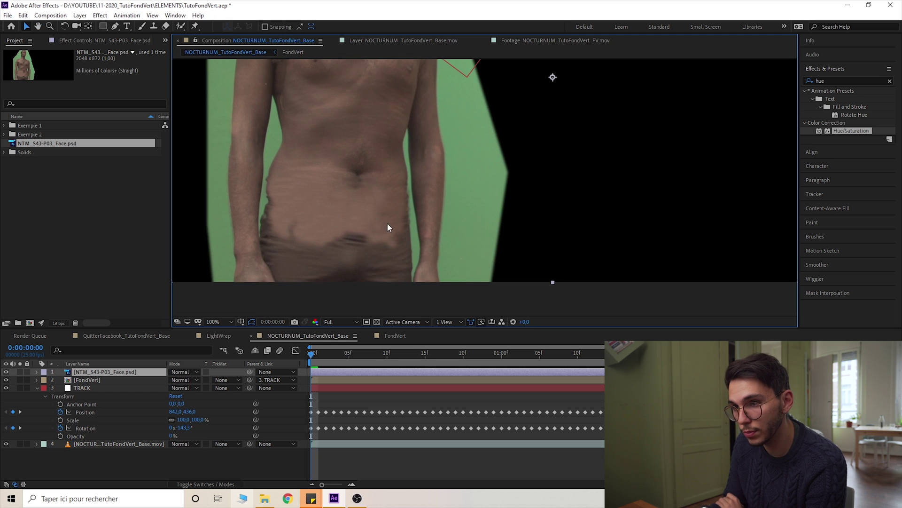
pyautogui.scroll(-1, 385, 255)
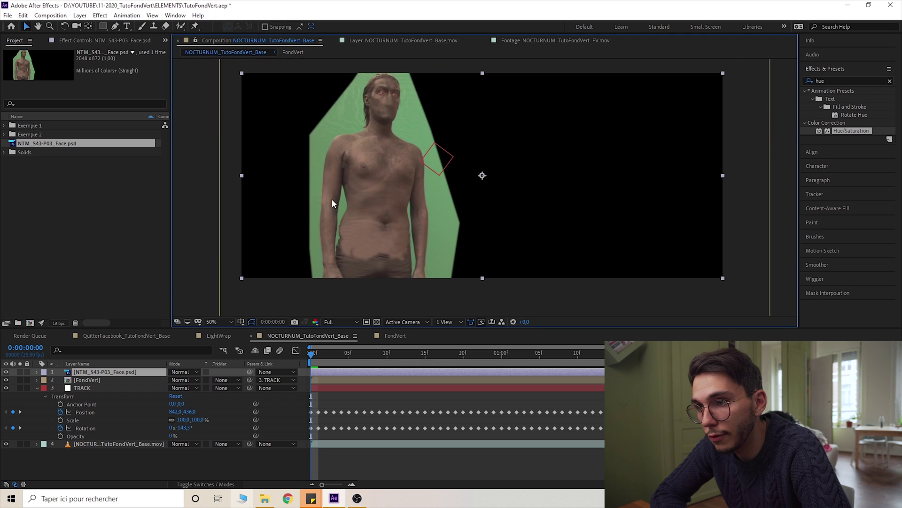
pyautogui.click(107, 380)
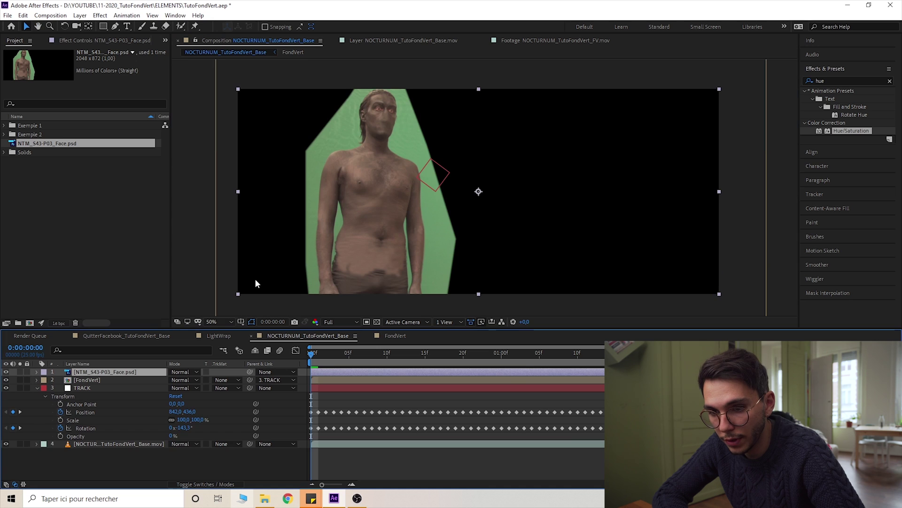
pyautogui.scroll(1, 379, 118)
pyautogui.moveTo(324, 129); pyautogui.dragTo(415, 112)
pyautogui.moveTo(371, 173); pyautogui.dragTo(314, 212)
pyautogui.moveTo(334, 169); pyautogui.dragTo(455, 136)
pyautogui.scroll(-1, 384, 177)
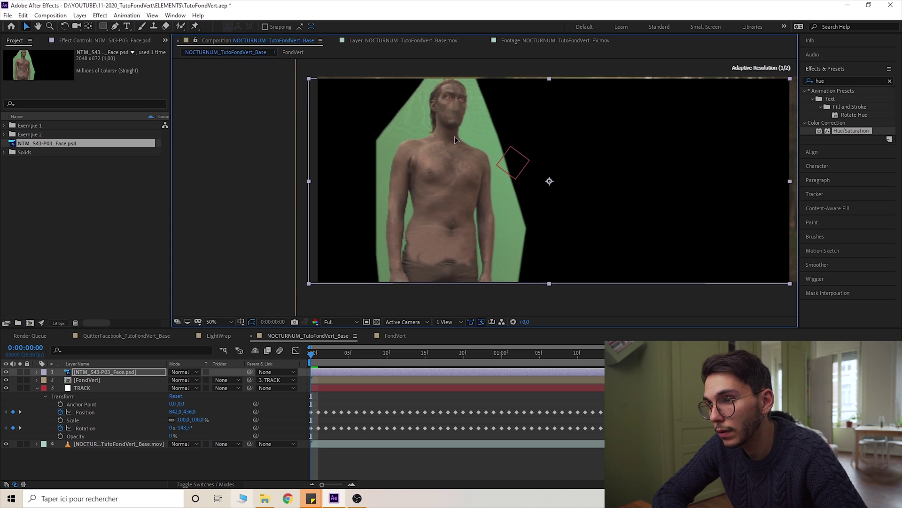
# - Lower the NTM_S43-P03_Face.psd layer's opacity to 54% to check its alignment over the man, and restore it to 100%
pyautogui.press('t')
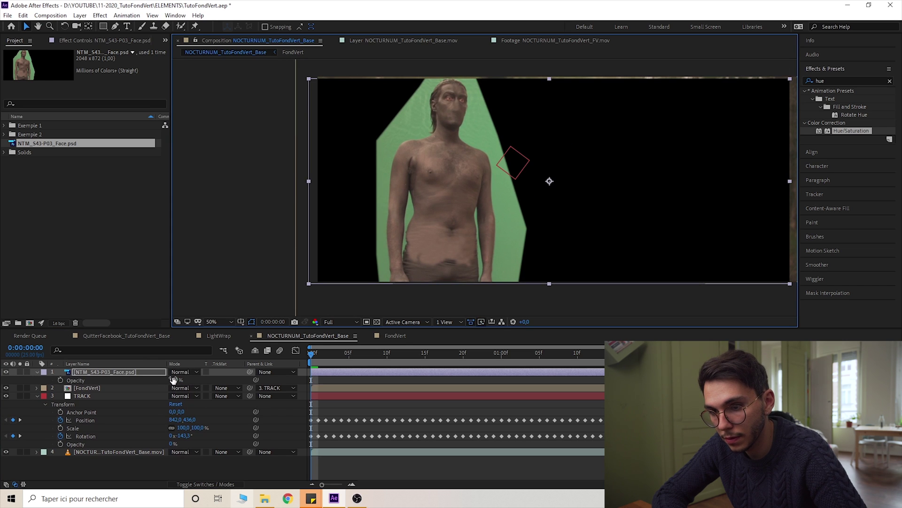
pyautogui.moveTo(173, 379); pyautogui.dragTo(152, 376)
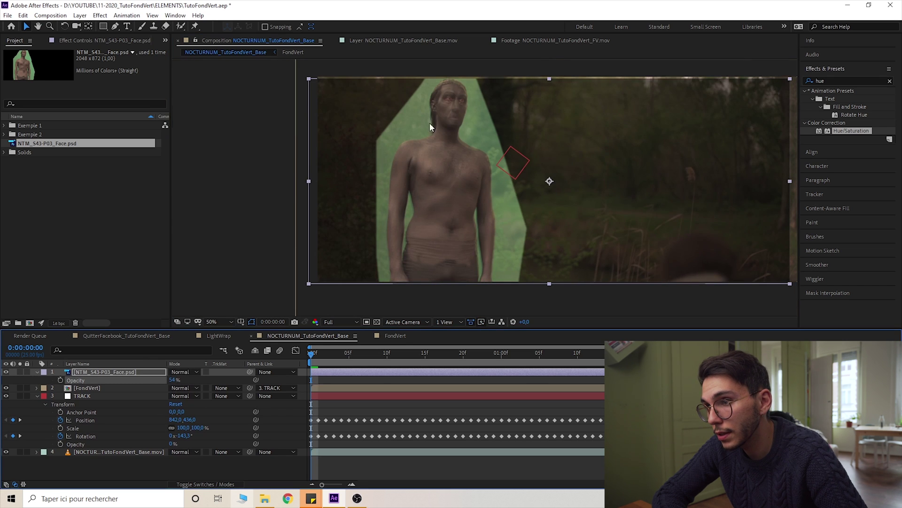
pyautogui.scroll(1, 430, 123)
pyautogui.moveTo(418, 132); pyautogui.dragTo(399, 210)
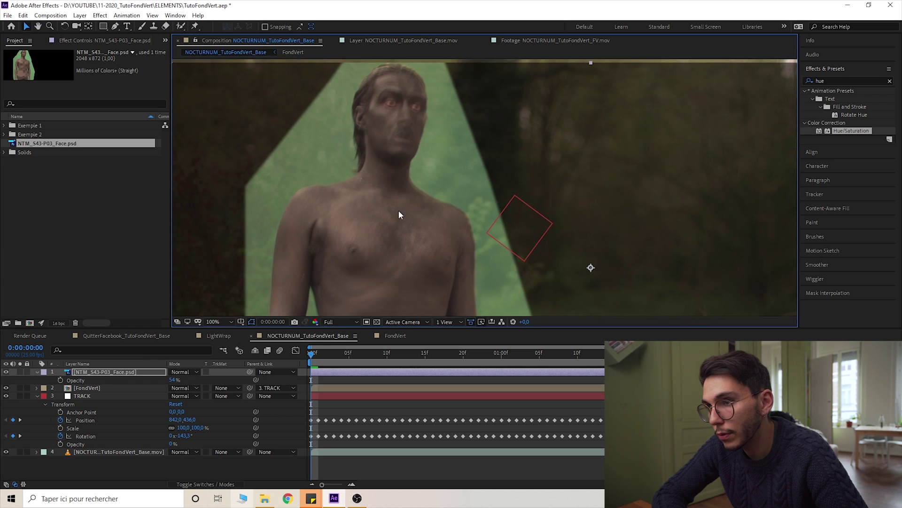
pyautogui.moveTo(172, 381); pyautogui.dragTo(203, 381)
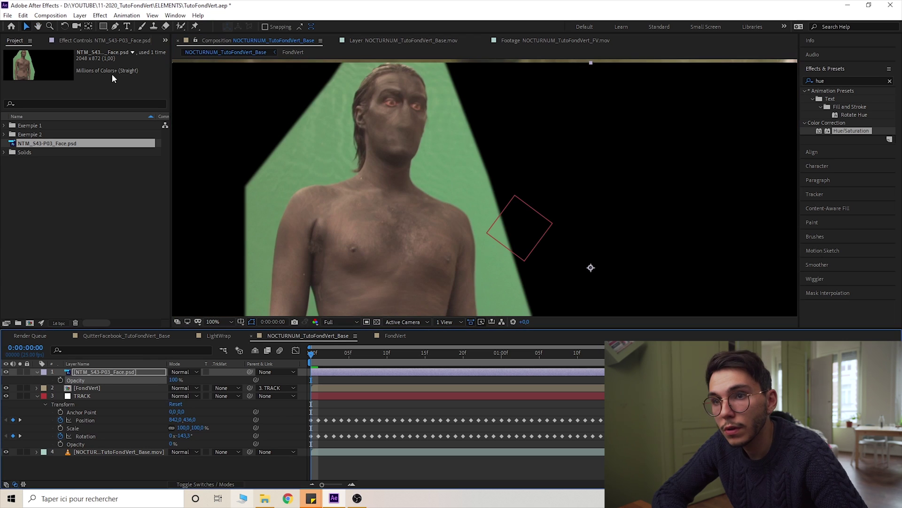
# - Draw a closed Pen mask around the lower face, from the nose to the chin, on the NTM_S43-P03_Face.psd layer
pyautogui.click(115, 27)
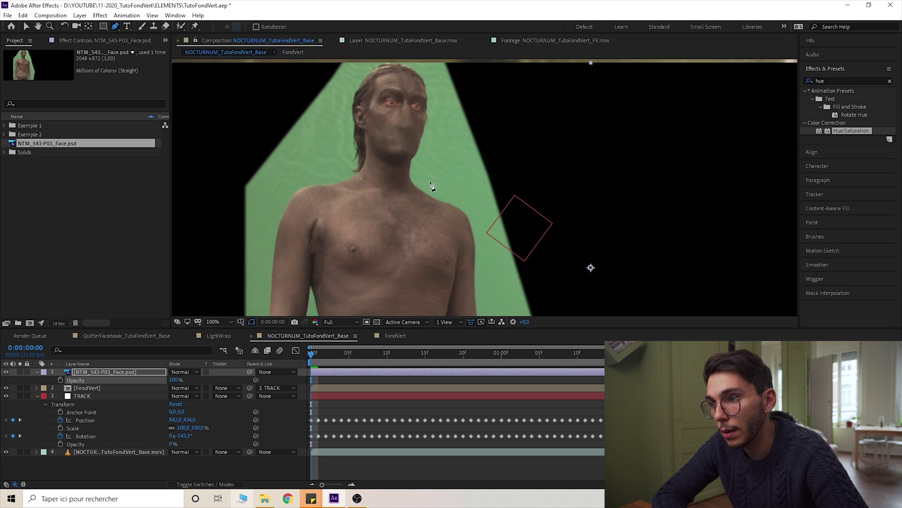
pyautogui.click(401, 109)
pyautogui.moveTo(376, 128); pyautogui.dragTo(421, 122)
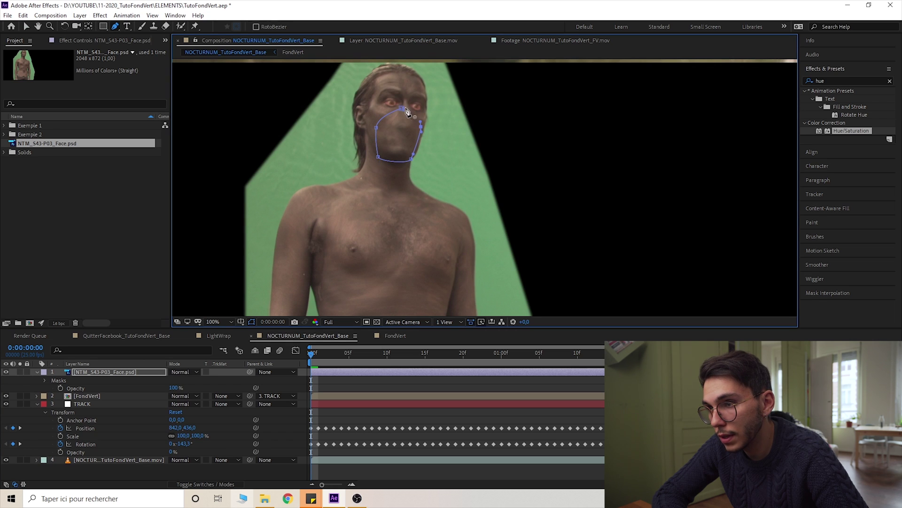
pyautogui.click(403, 108)
# - Draw a second closed Pen mask around the belly and waistband on the NTM_S43-P03_Face.psd layer
pyautogui.moveTo(374, 288); pyautogui.dragTo(383, 131)
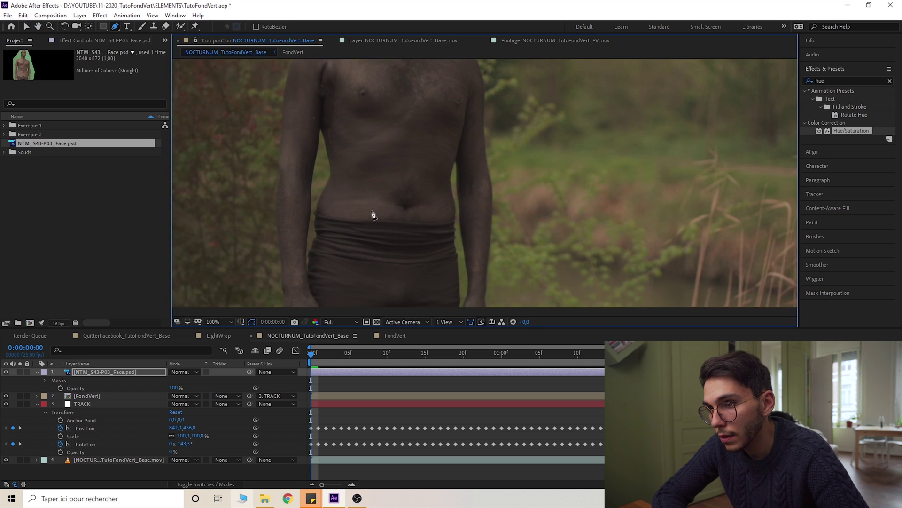
pyautogui.moveTo(328, 180); pyautogui.dragTo(321, 244)
pyautogui.moveTo(400, 277); pyautogui.dragTo(451, 191)
pyautogui.click(444, 161)
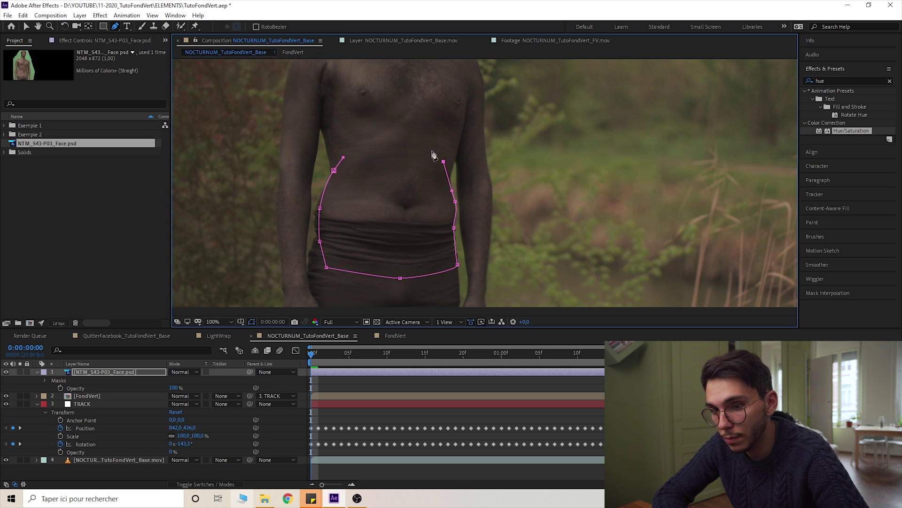
pyautogui.click(116, 372)
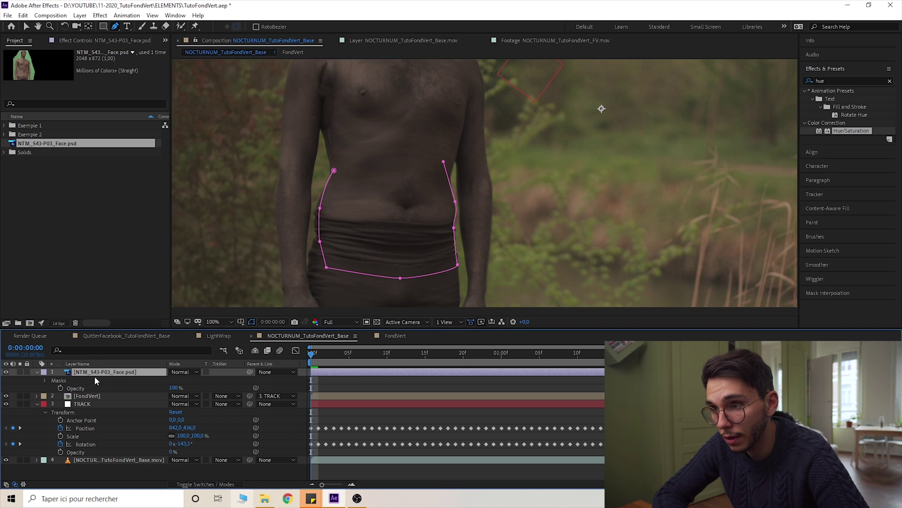
pyautogui.click(355, 145)
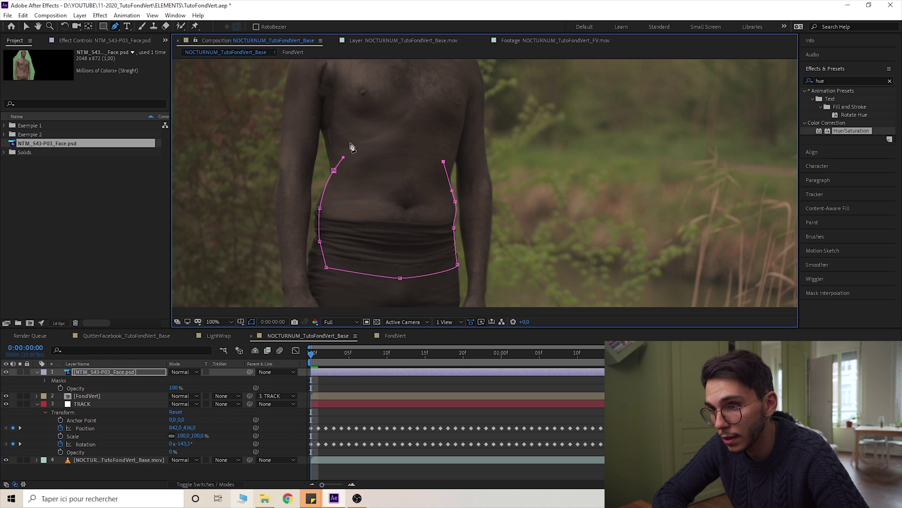
pyautogui.click(334, 170)
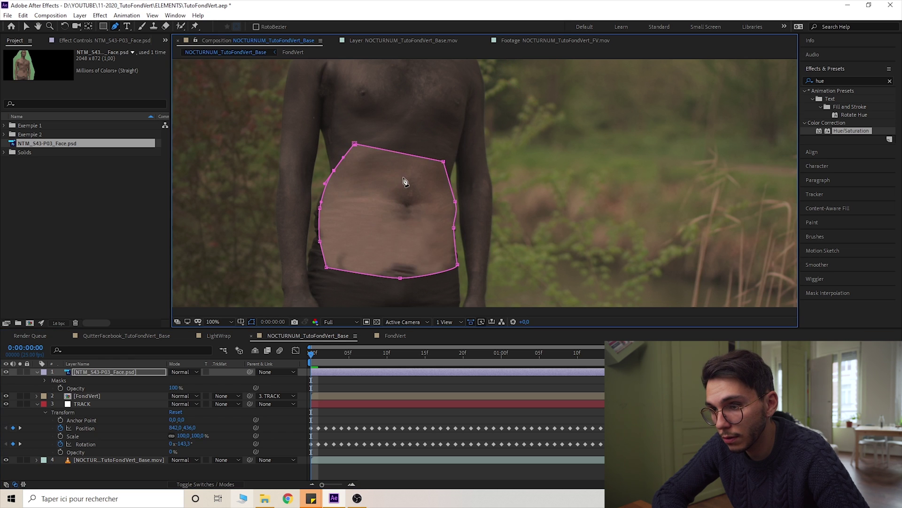
# - Reshape the belly mask's left edge and lower-left corner to follow the man's waist and cover the waistband
pyautogui.moveTo(403, 178); pyautogui.dragTo(393, 201)
pyautogui.moveTo(309, 231); pyautogui.dragTo(307, 231)
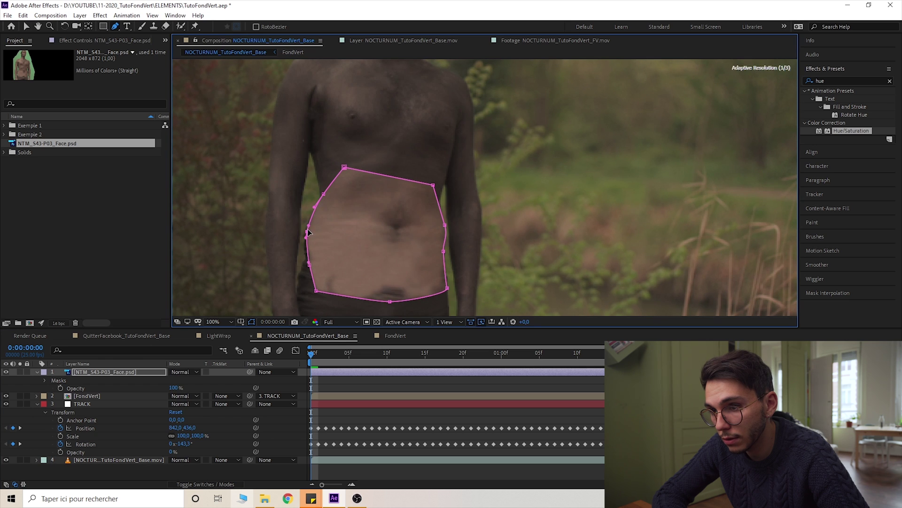
pyautogui.moveTo(308, 262); pyautogui.dragTo(305, 260)
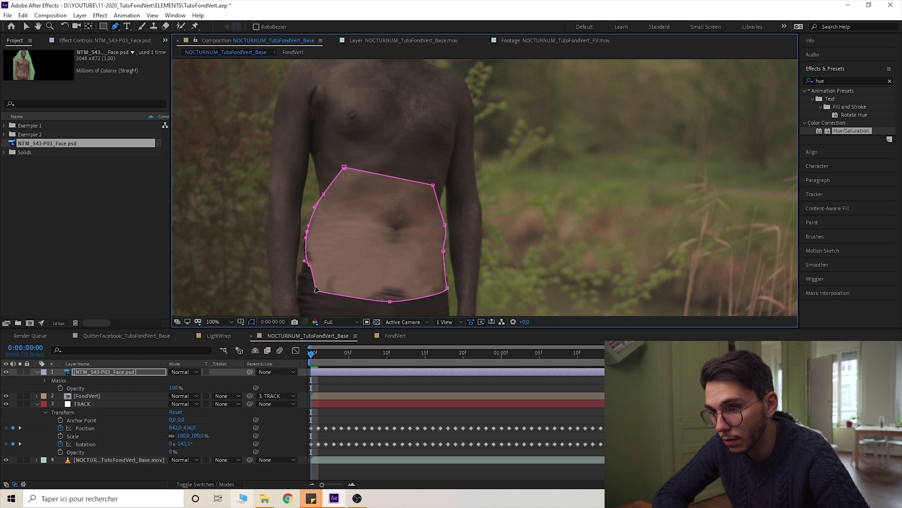
pyautogui.moveTo(311, 291); pyautogui.dragTo(309, 259)
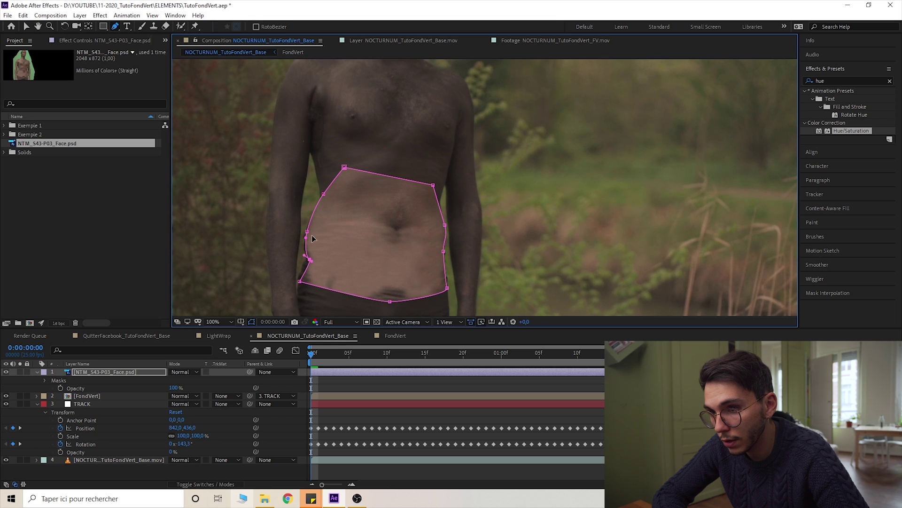
pyautogui.click(307, 233)
pyautogui.click(271, 429)
pyautogui.scroll(-1, 439, 171)
pyautogui.moveTo(424, 176); pyautogui.dragTo(366, 216)
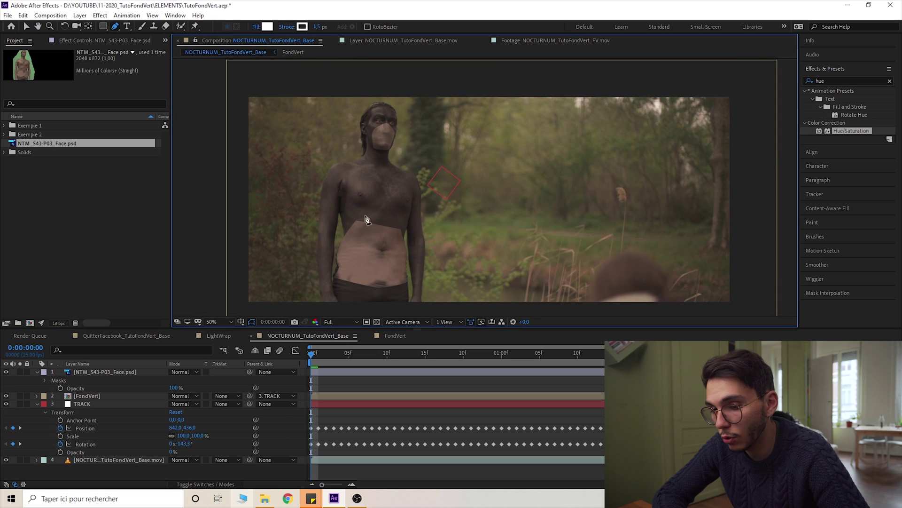
# - Set the Mask Feather on NTM_S43-P03_Face.psd to 14 pixels for Mask 1 and 21 pixels for Mask 2
pyautogui.click(94, 371)
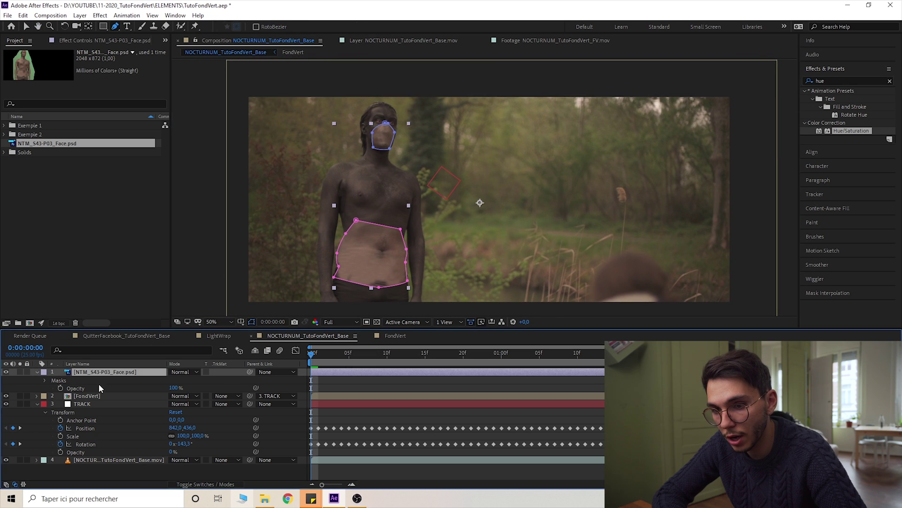
pyautogui.click(37, 372)
pyautogui.click(45, 380)
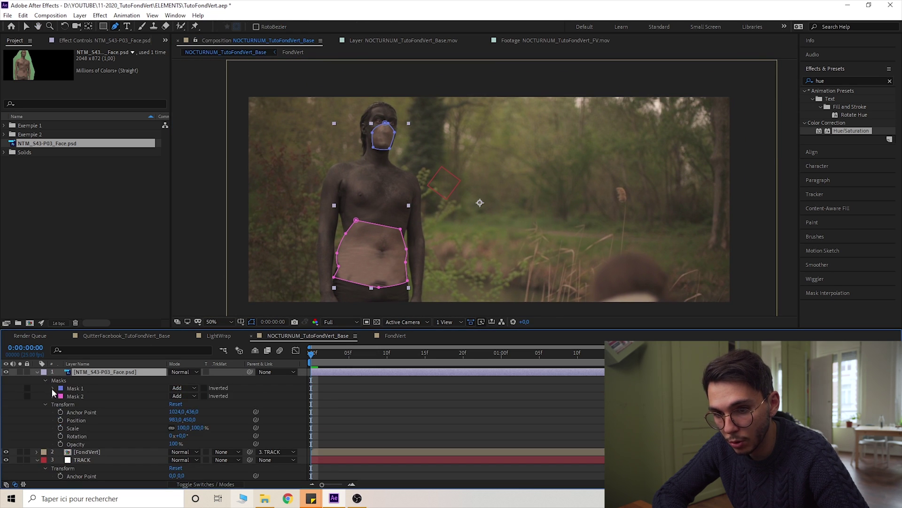
pyautogui.click(53, 389)
pyautogui.moveTo(189, 404); pyautogui.dragTo(195, 405)
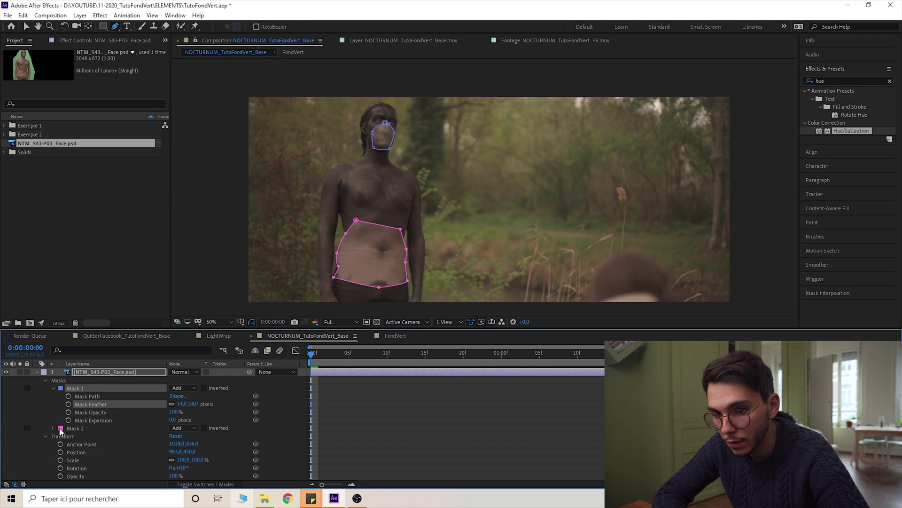
pyautogui.click(53, 428)
pyautogui.moveTo(190, 444); pyautogui.dragTo(200, 443)
pyautogui.click(255, 433)
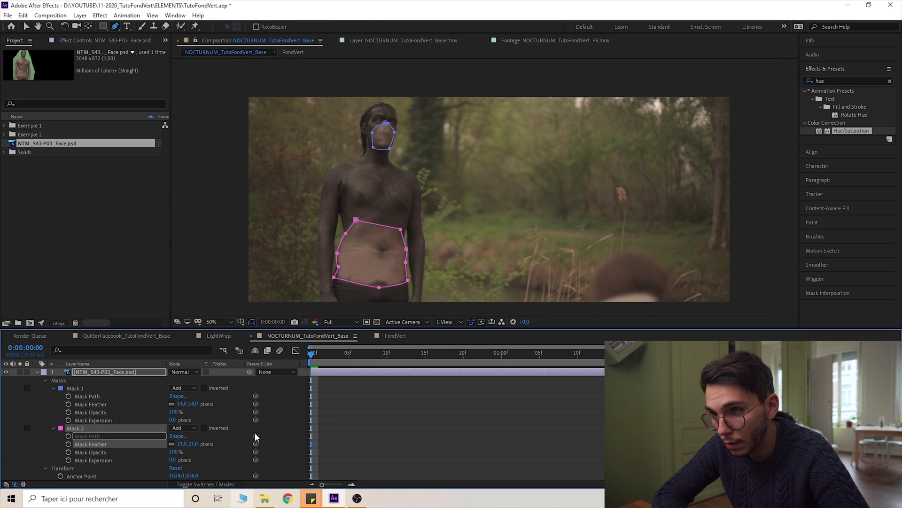
pyautogui.click(285, 430)
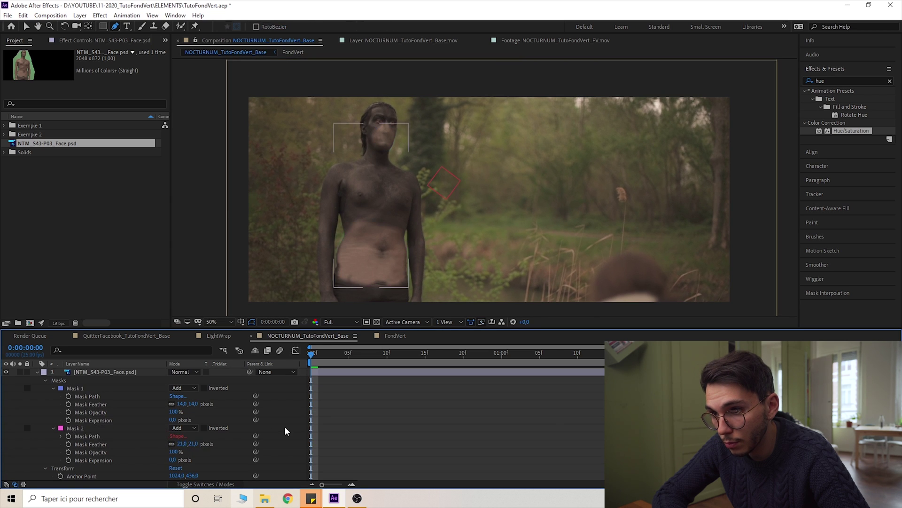
# - Copy the Curves and Hue/Saturation effects from the FondVert layer
pyautogui.click(38, 371)
pyautogui.click(88, 380)
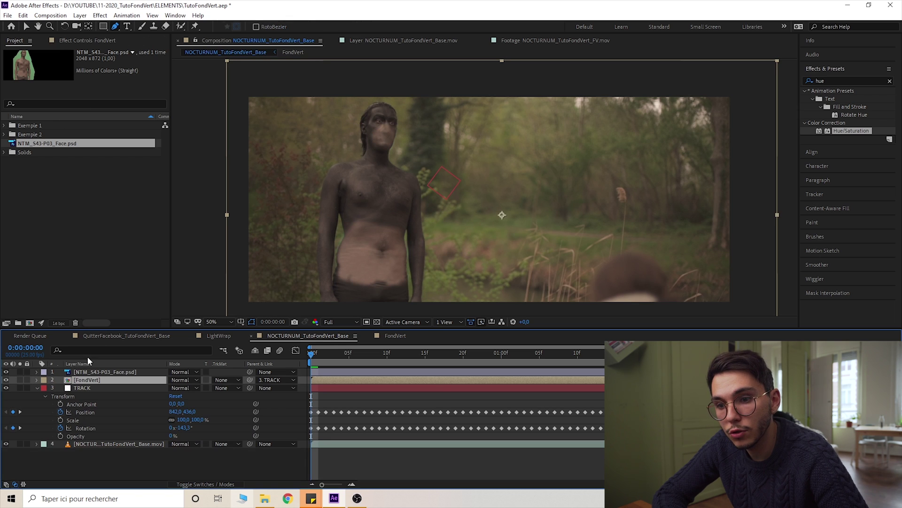
pyautogui.click(83, 42)
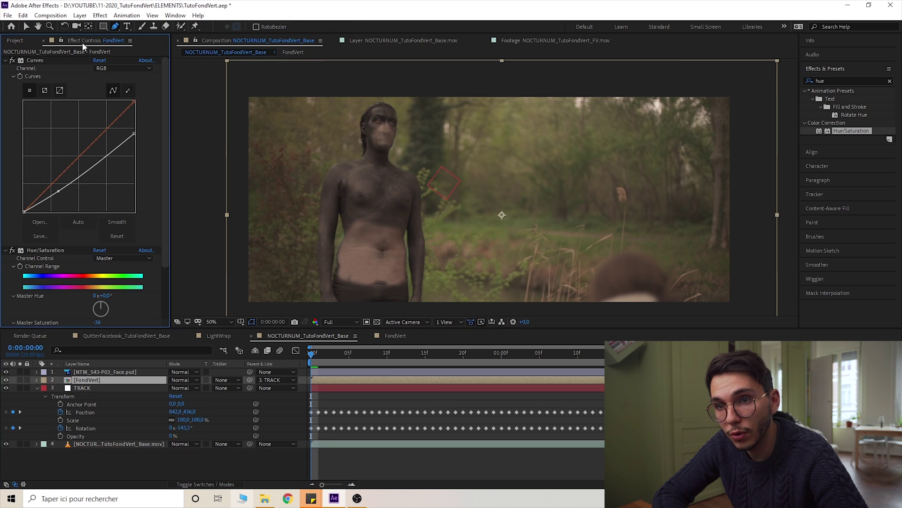
pyautogui.click(5, 68)
pyautogui.click(40, 60)
pyautogui.keyDown('ctrl'); pyautogui.click(41, 68); pyautogui.keyUp('ctrl')
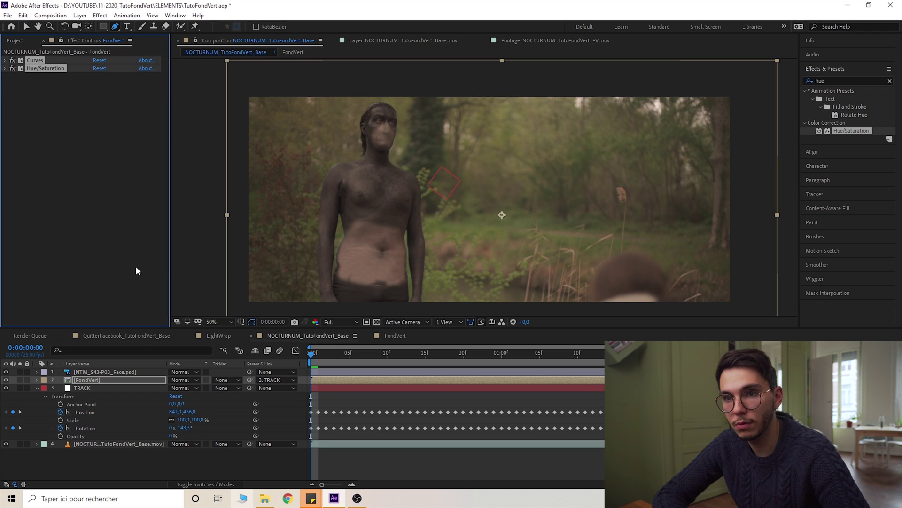
pyautogui.rightClick(39, 62)
pyautogui.click(46, 2)
pyautogui.click(24, 16)
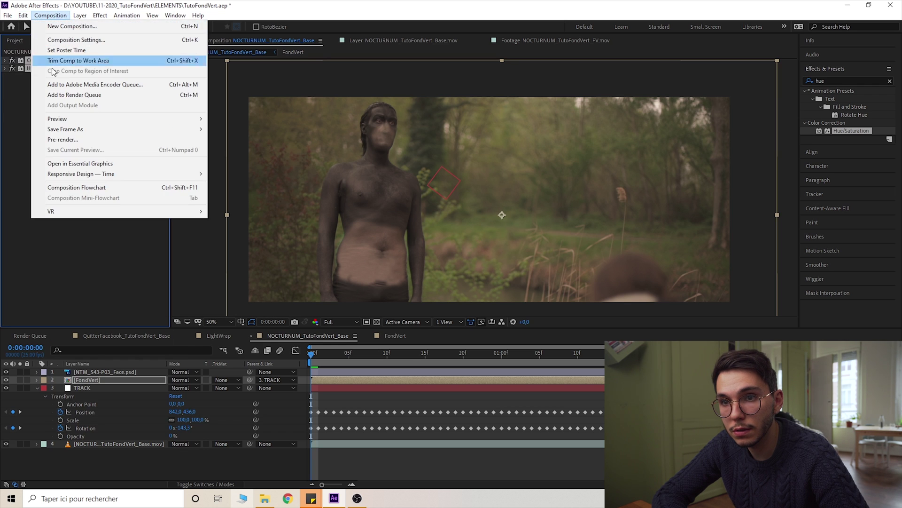
pyautogui.click(38, 65)
# - Paste the copied Curves and Hue/Saturation effects onto the NTM_S43-P03_Face.psd layer
pyautogui.click(96, 373)
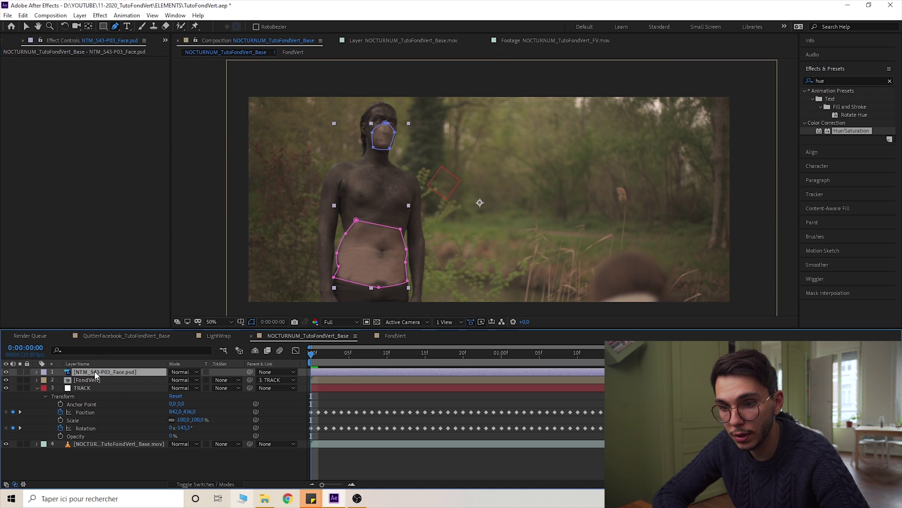
pyautogui.click(23, 15)
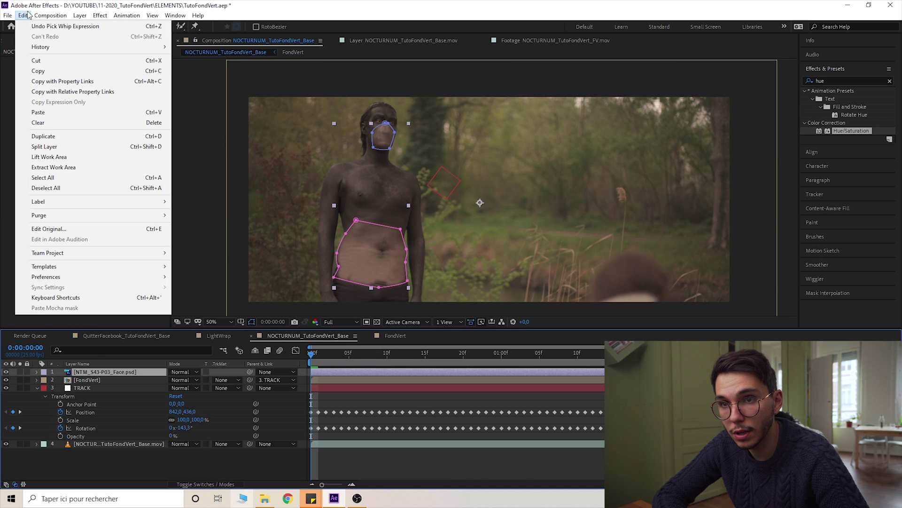
pyautogui.click(47, 136)
pyautogui.hotkey('ctrl', 'z')
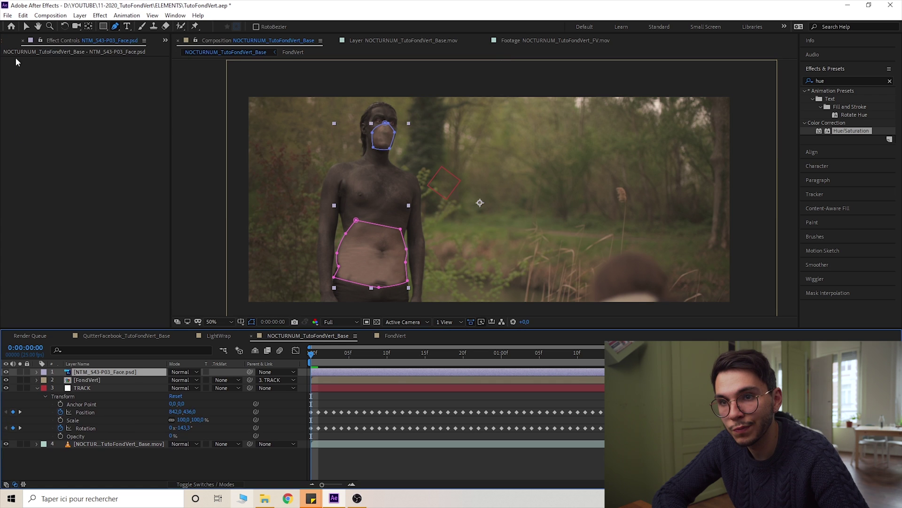
pyautogui.click(23, 15)
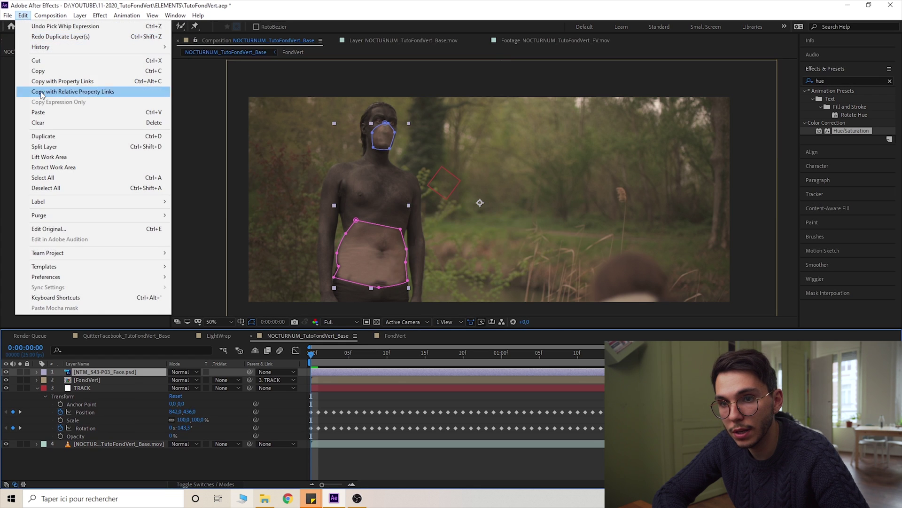
pyautogui.click(45, 122)
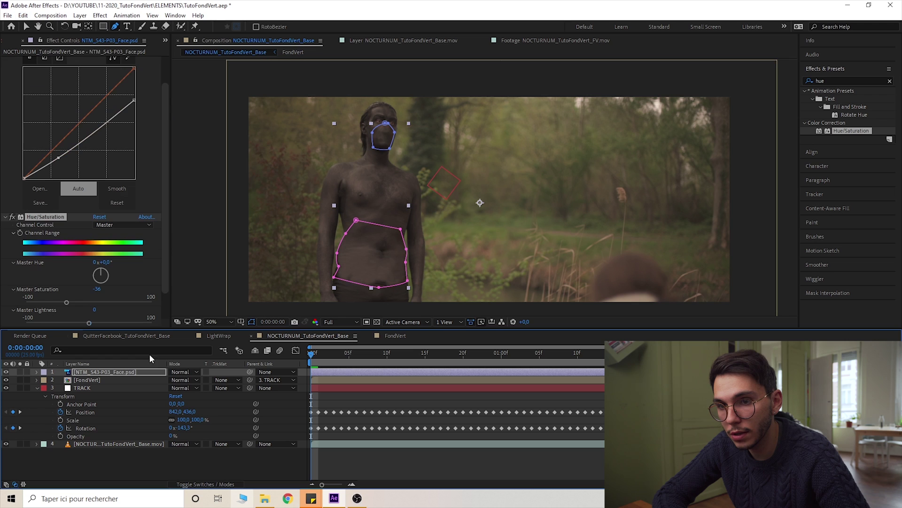
pyautogui.click(187, 457)
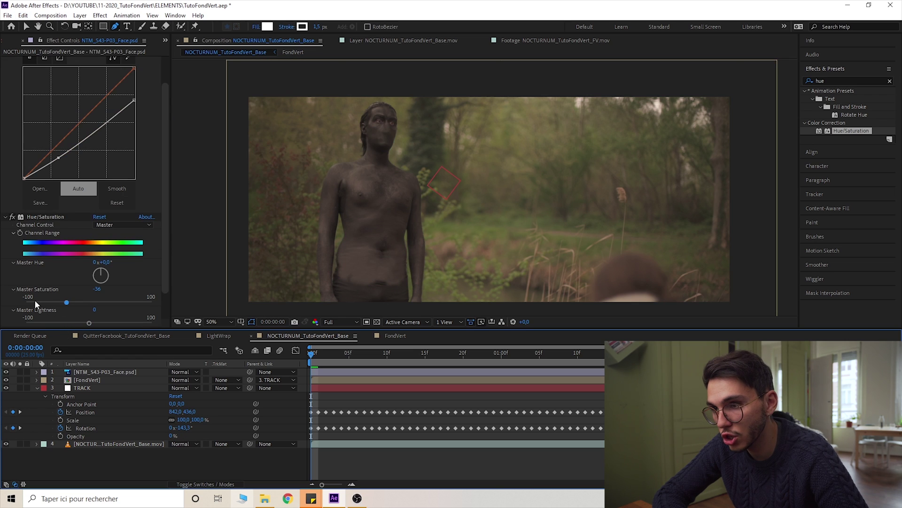
# - Parent the NTM_S43-P03_Face.psd layer to TRACK and preview the composite in motion
pyautogui.click(91, 370)
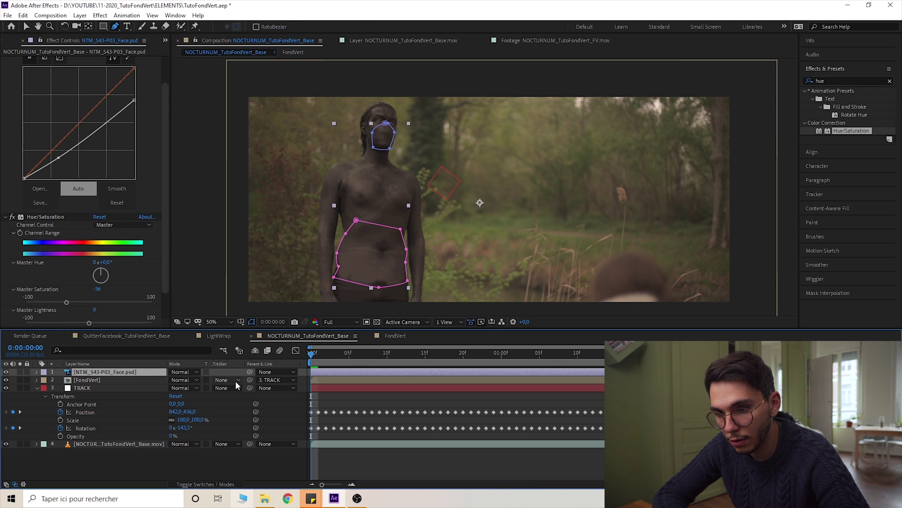
pyautogui.moveTo(250, 371); pyautogui.dragTo(103, 386)
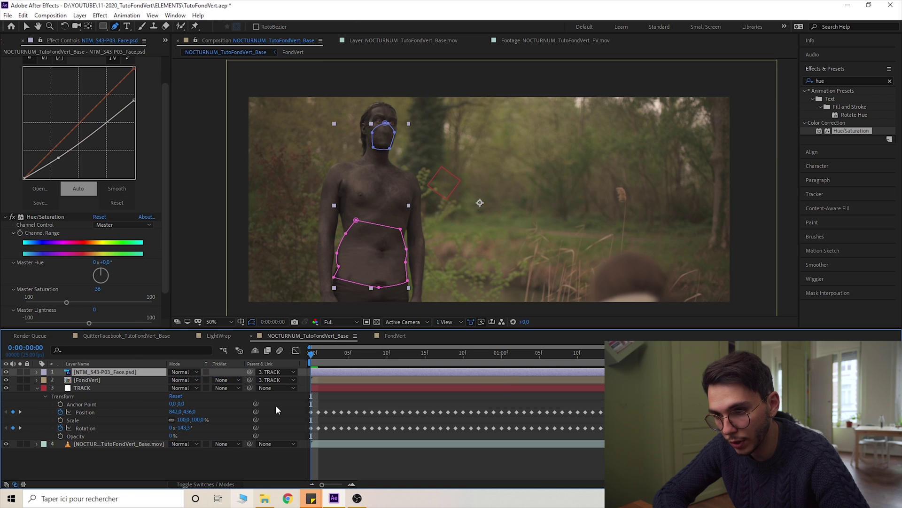
pyautogui.click(276, 406)
pyautogui.moveTo(487, 189); pyautogui.dragTo(456, 196)
pyautogui.press('space')
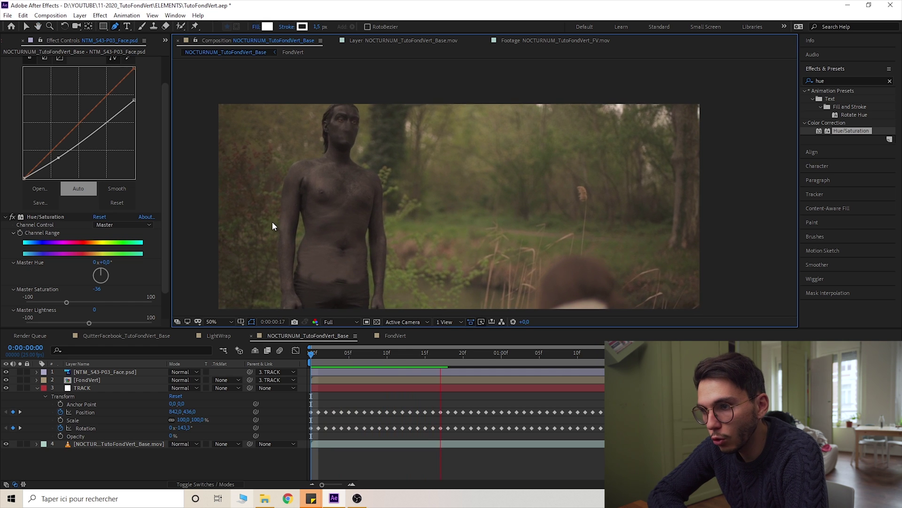
pyautogui.press('space')
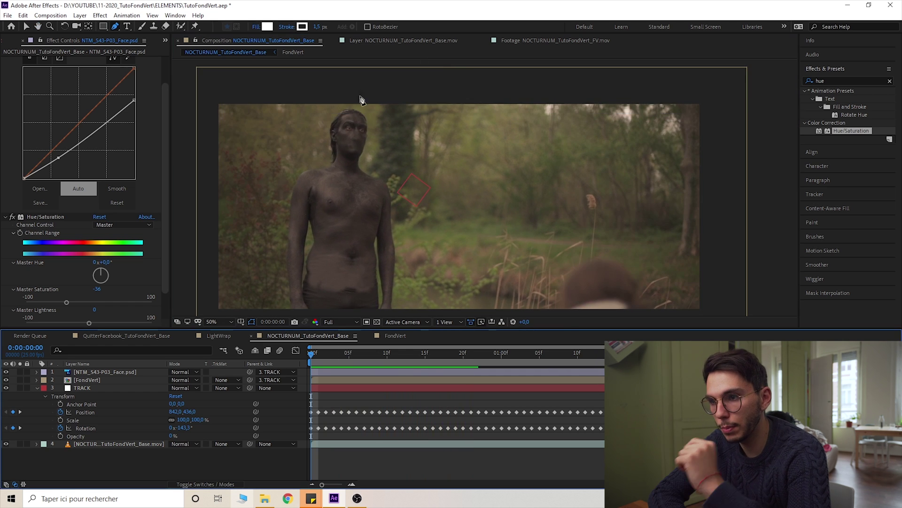
# - Create a composition-sized solid of 2048 × 872 px in the dark brown 211D1A sampled from the side of the man's head
pyautogui.scroll(1, 337, 122)
pyautogui.moveTo(232, 134); pyautogui.dragTo(396, 202)
pyautogui.scroll(1, 396, 201)
pyautogui.click(38, 388)
pyautogui.rightClick(131, 445)
pyautogui.moveTo(155, 344)
pyautogui.click(269, 365)
pyautogui.click(231, 391)
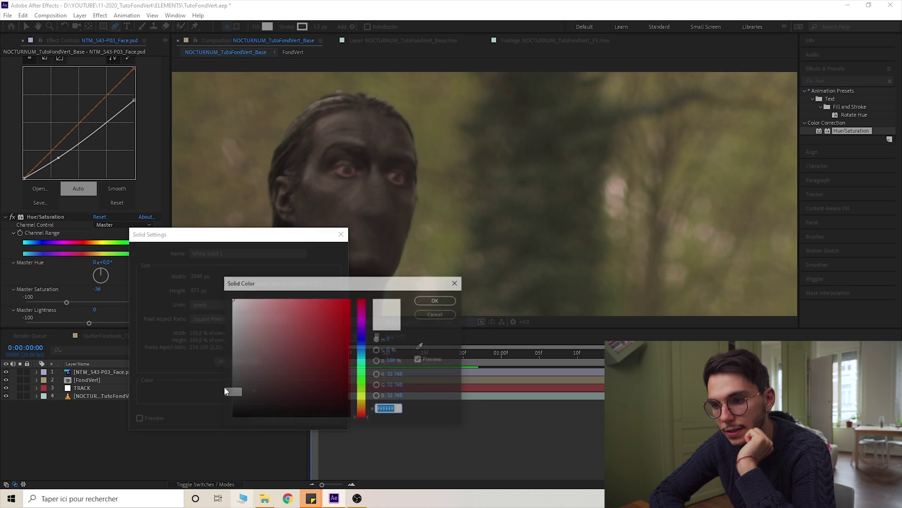
pyautogui.moveTo(247, 391); pyautogui.dragTo(218, 439)
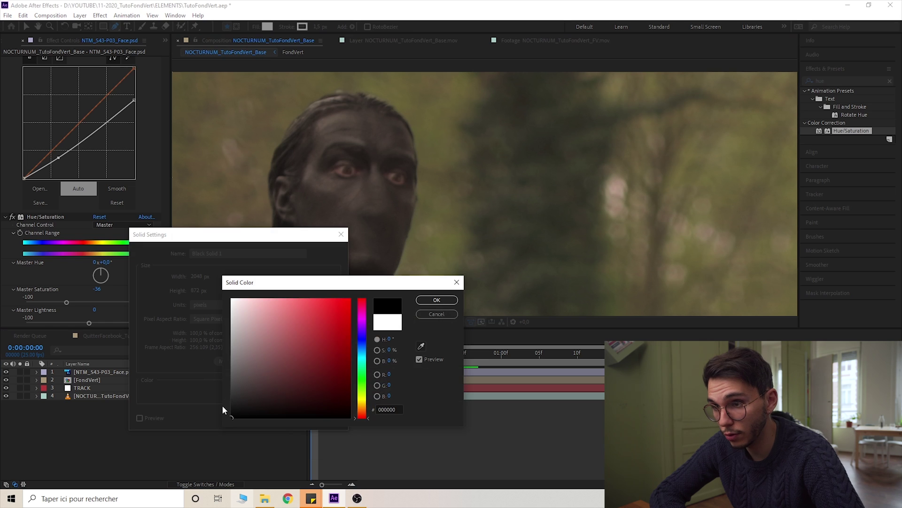
pyautogui.click(422, 347)
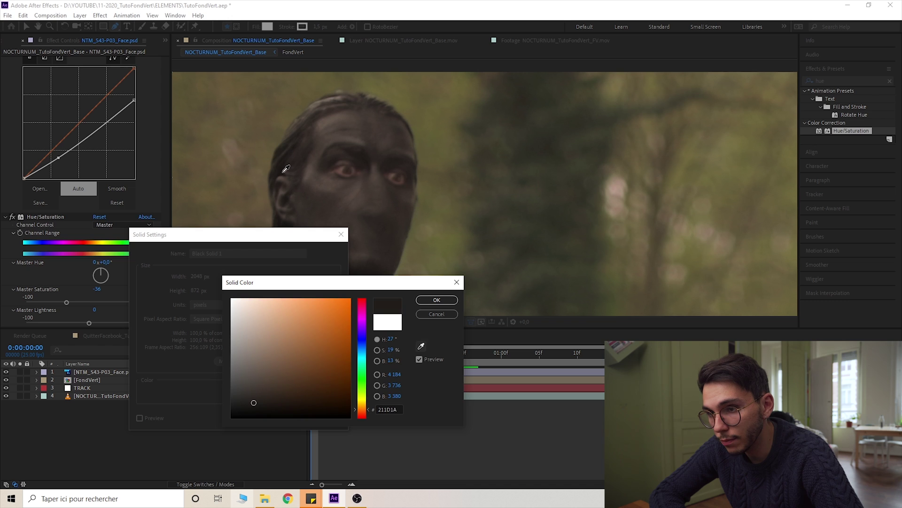
pyautogui.click(437, 299)
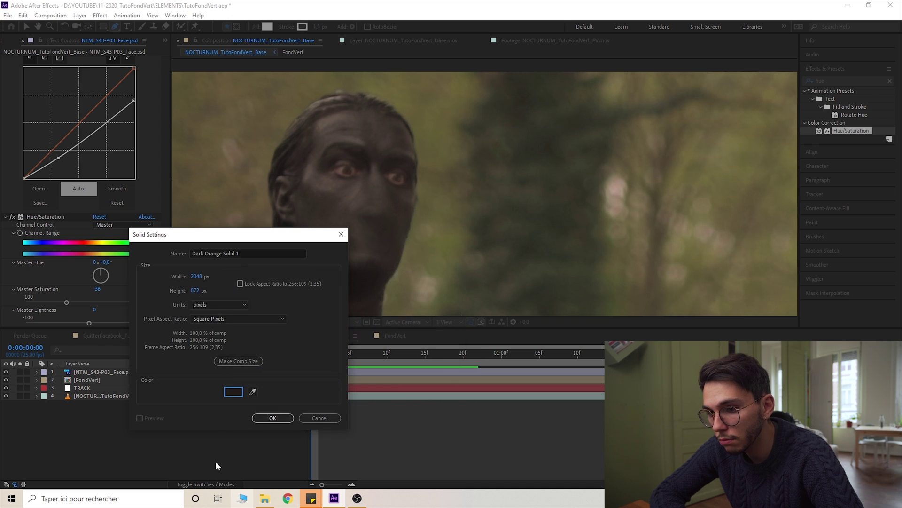
pyautogui.click(283, 419)
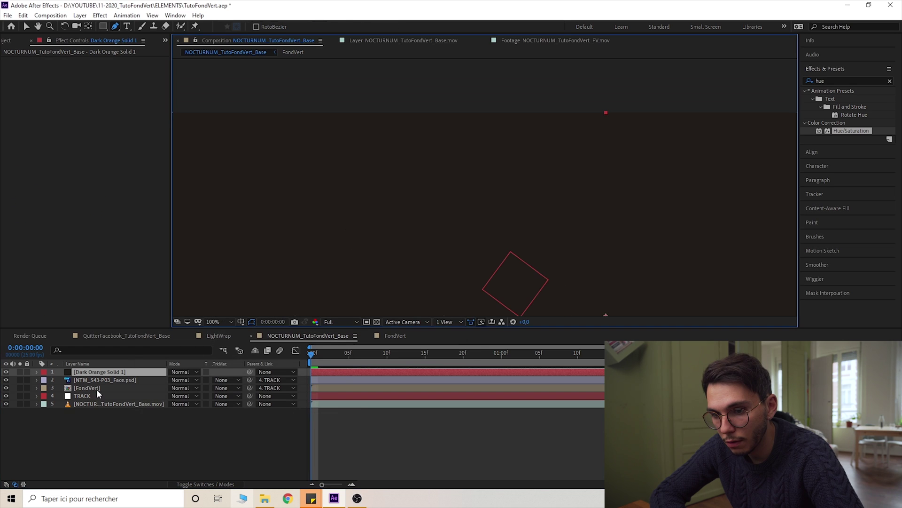
# - Rename the new solid layer as Yeux and hide it to reveal the man's face
pyautogui.press('Return')
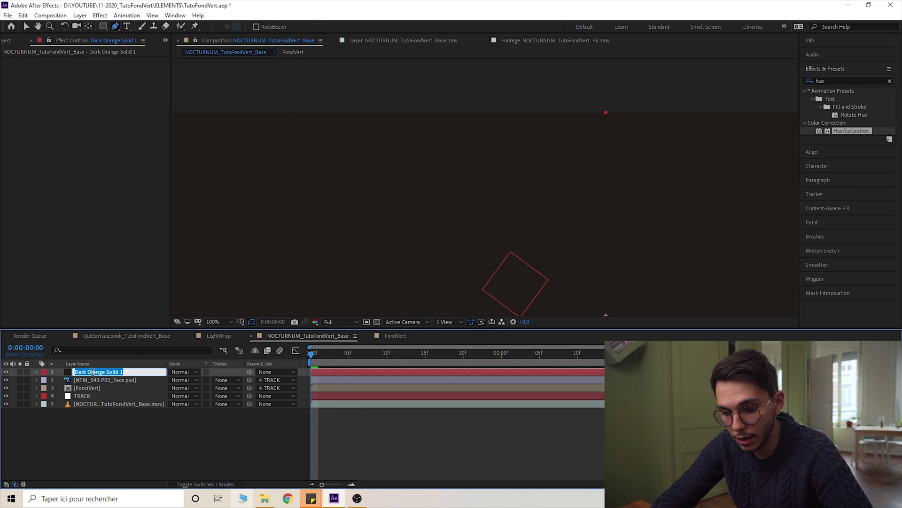
pyautogui.write('Yeux')
pyautogui.click(99, 414)
pyautogui.click(88, 372)
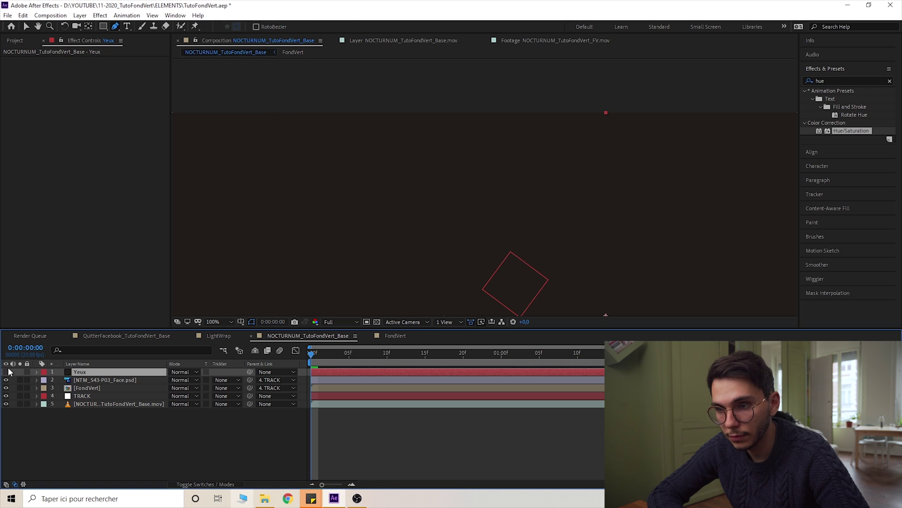
pyautogui.click(6, 372)
pyautogui.moveTo(417, 168); pyautogui.dragTo(422, 196)
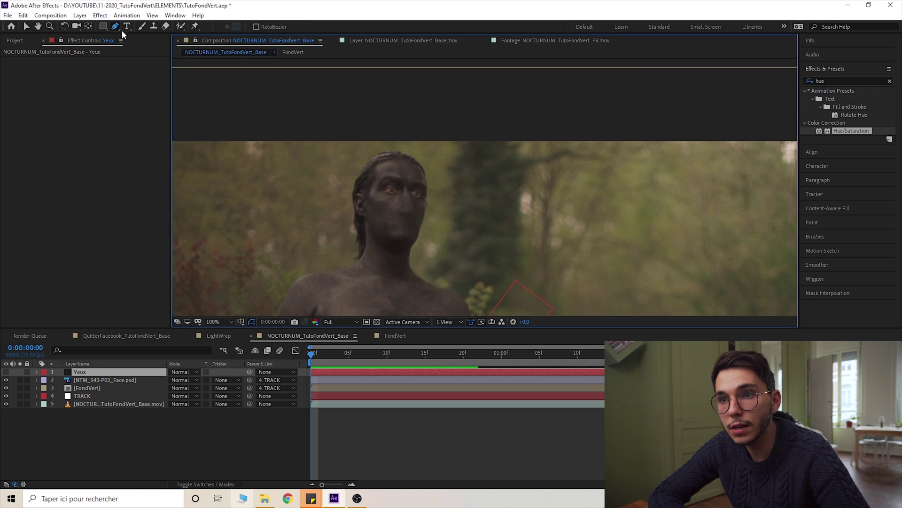
pyautogui.click(103, 27)
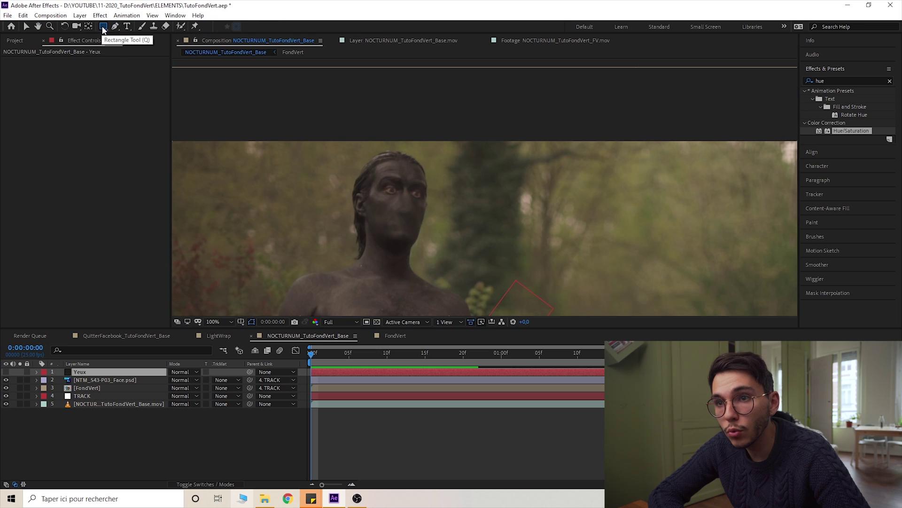
pyautogui.moveTo(288, 143); pyautogui.dragTo(478, 269)
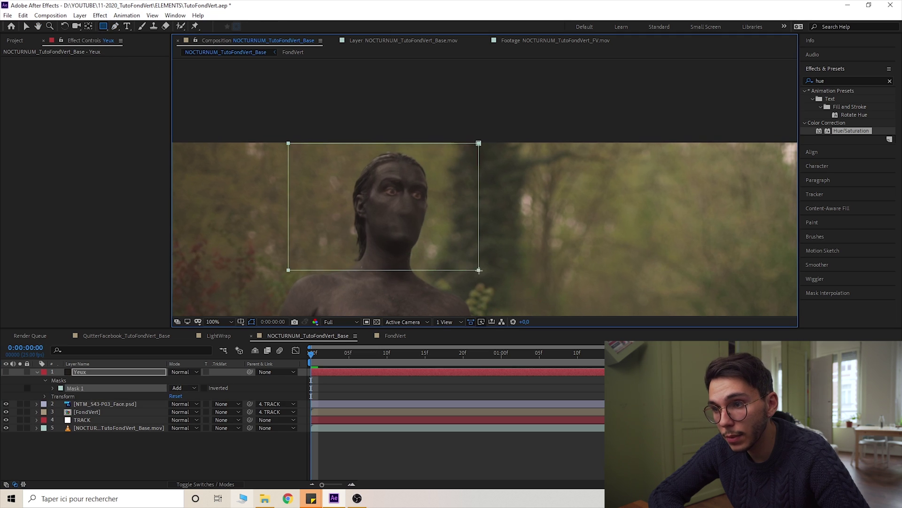
pyautogui.hotkey('ctrl', 'z')
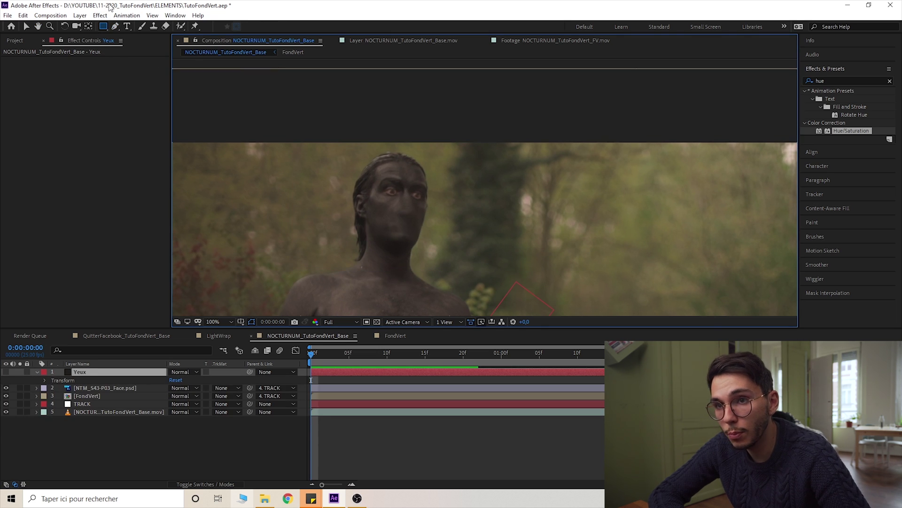
# - Draw a round mask with the Ellipse Tool on the Yeux layer around the man's eye nearer his visible ear
pyautogui.click(103, 27)
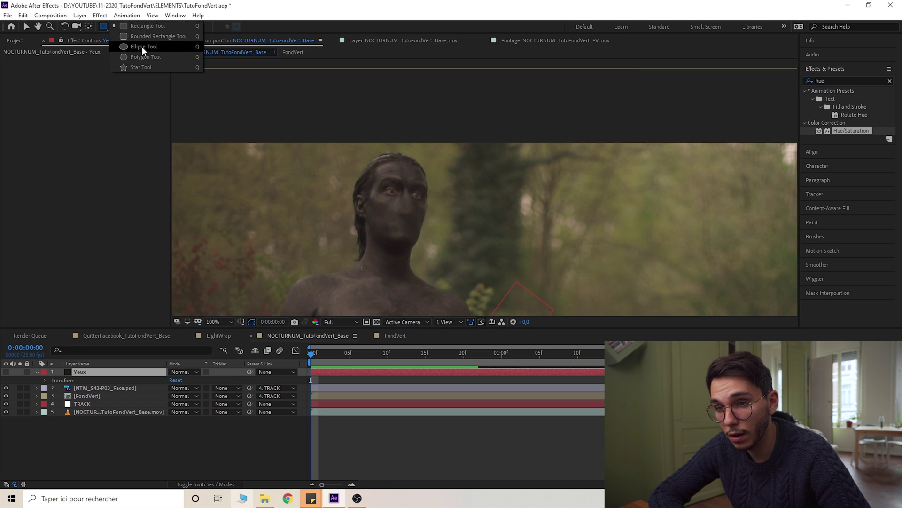
pyautogui.click(103, 29)
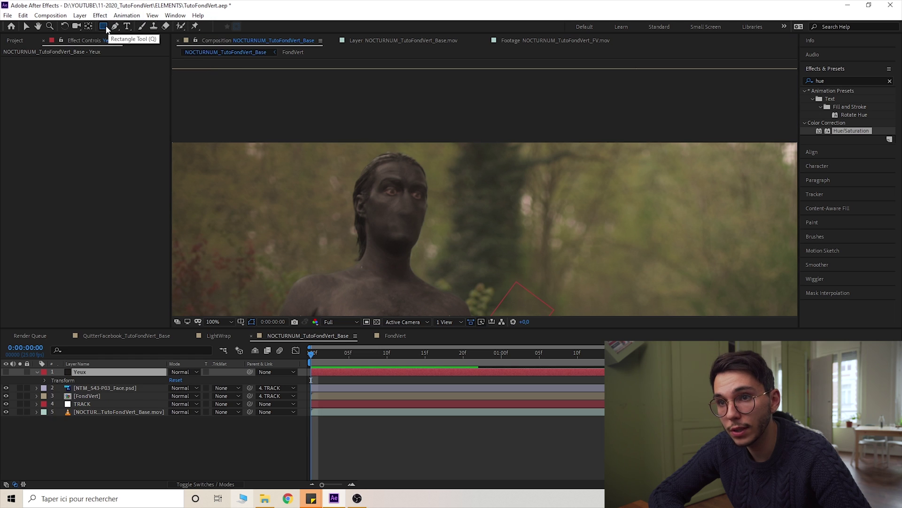
pyautogui.click(105, 29)
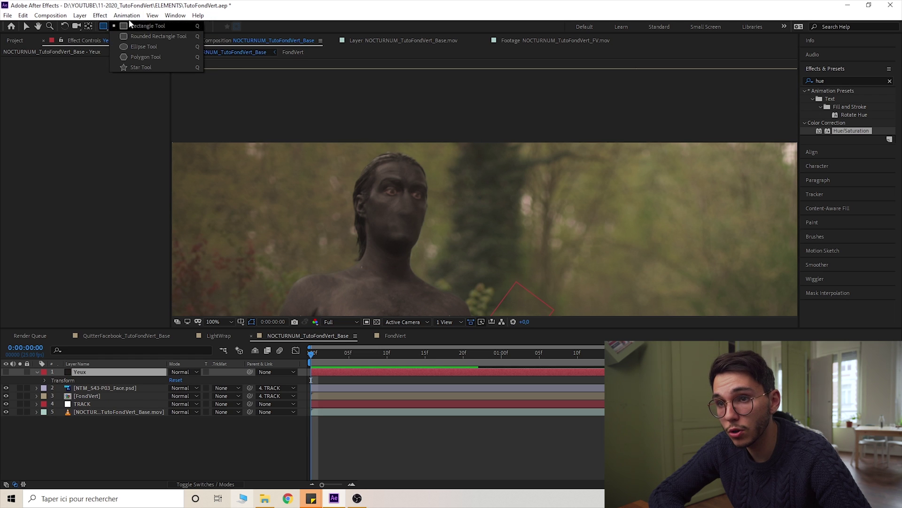
pyautogui.click(145, 45)
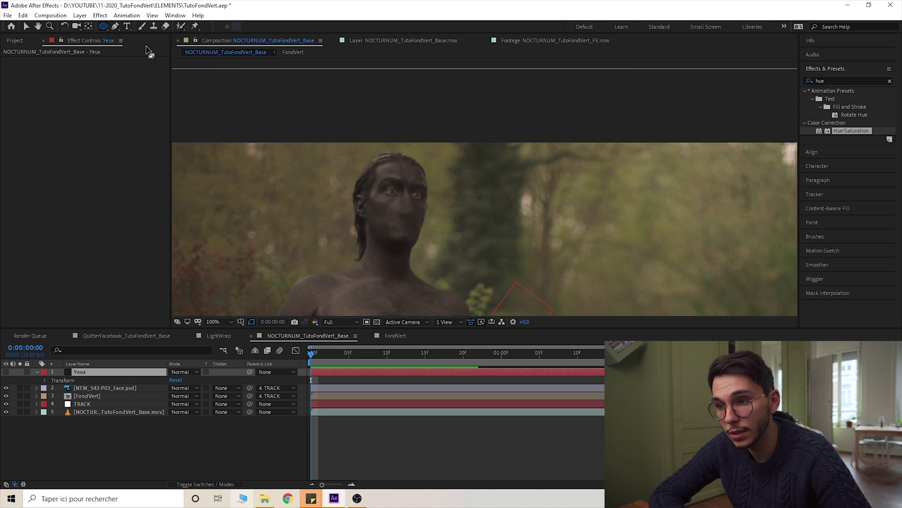
pyautogui.scroll(1, 344, 182)
pyautogui.scroll(1, 264, 195)
pyautogui.moveTo(235, 191); pyautogui.dragTo(497, 158)
pyautogui.moveTo(365, 176); pyautogui.dragTo(362, 226)
pyautogui.press('v')
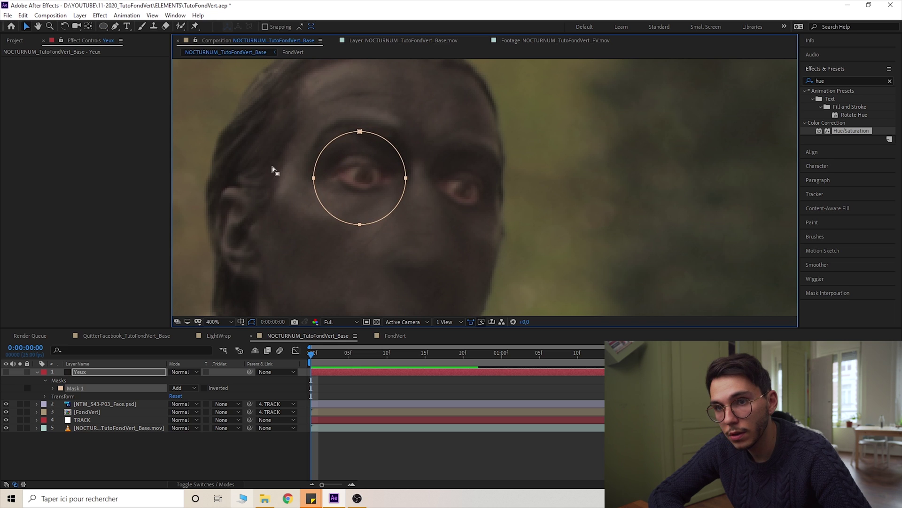
# - Add a second elliptical mask on the Yeux layer around the man's other eye and make the layer visible again
pyautogui.click(25, 28)
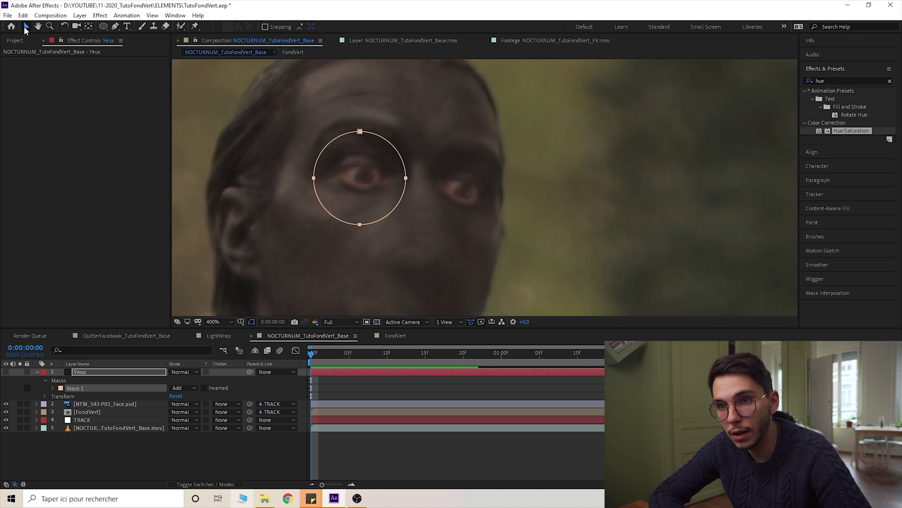
pyautogui.click(104, 26)
pyautogui.click(112, 372)
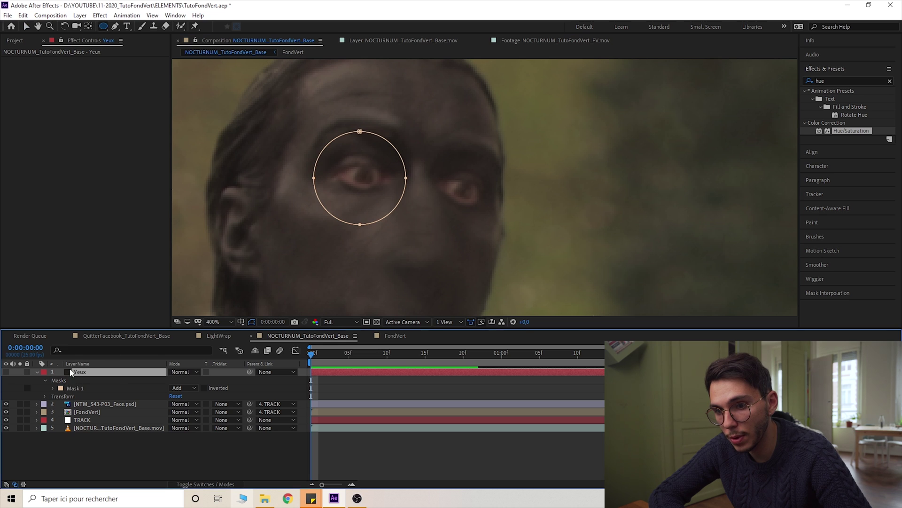
pyautogui.moveTo(464, 192)
pyautogui.mouseDown()
pyautogui.moveTo(475, 224)
pyautogui.moveTo(499, 235)
pyautogui.mouseUp()
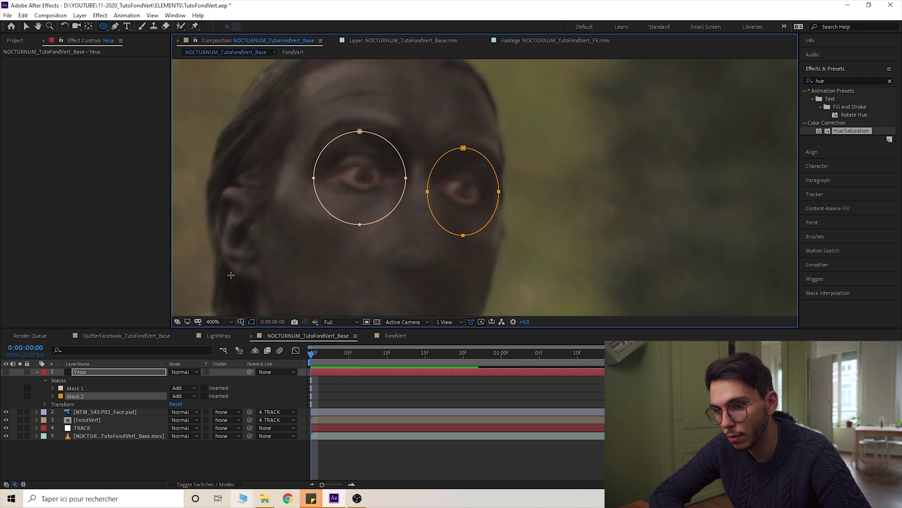
pyautogui.click(6, 372)
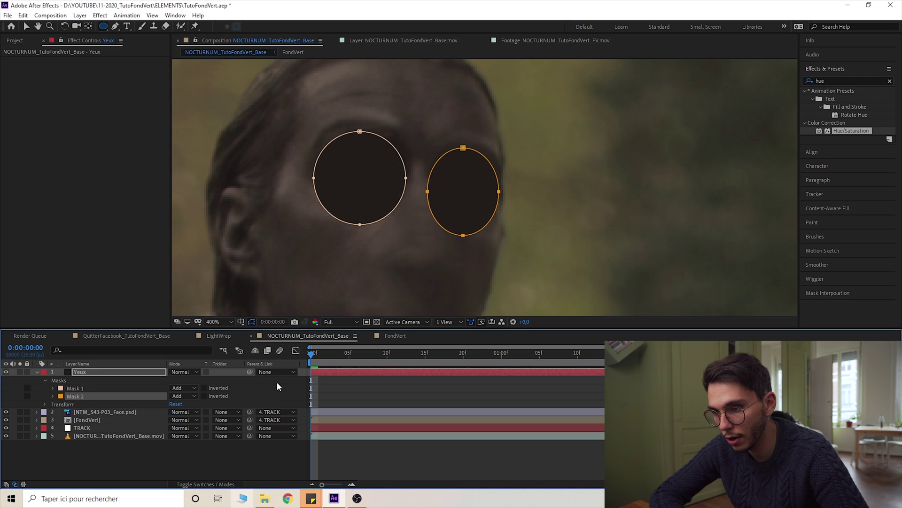
pyautogui.click(266, 405)
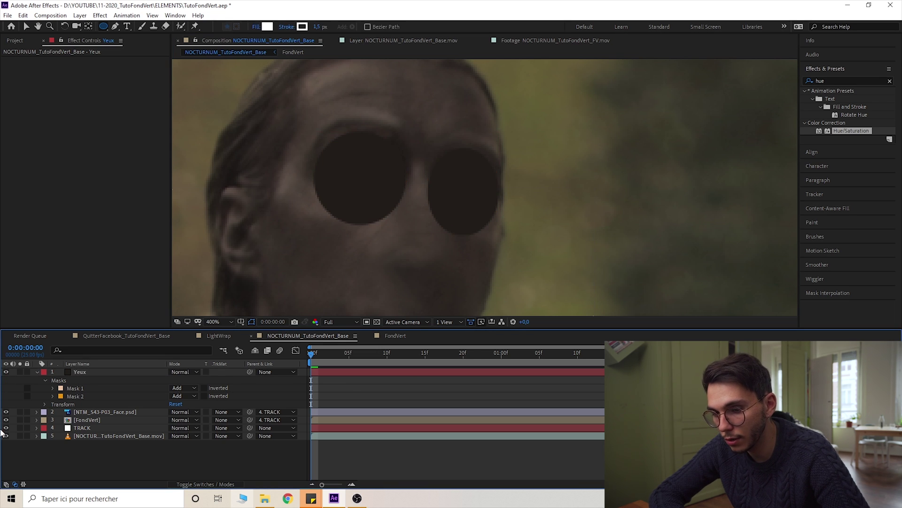
# - Set the Mask Feather on the Yeux layer to 11 pixels for Mask 1 and 12 pixels for Mask 2
pyautogui.click(52, 388)
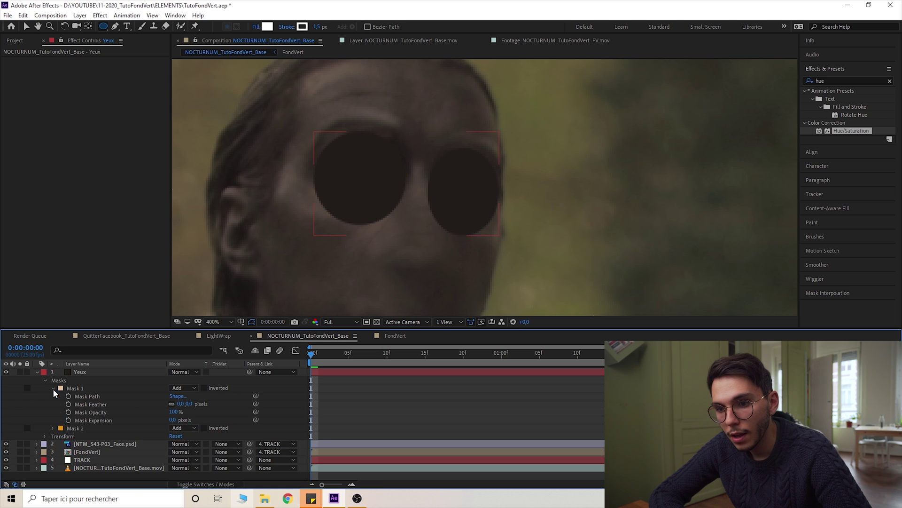
pyautogui.click(53, 428)
pyautogui.moveTo(180, 404); pyautogui.dragTo(197, 407)
pyautogui.moveTo(185, 445); pyautogui.dragTo(197, 448)
pyautogui.click(284, 413)
pyautogui.scroll(-2, 435, 215)
pyautogui.scroll(-1, 512, 252)
pyautogui.press('space')
pyautogui.moveTo(551, 243); pyautogui.dragTo(440, 165)
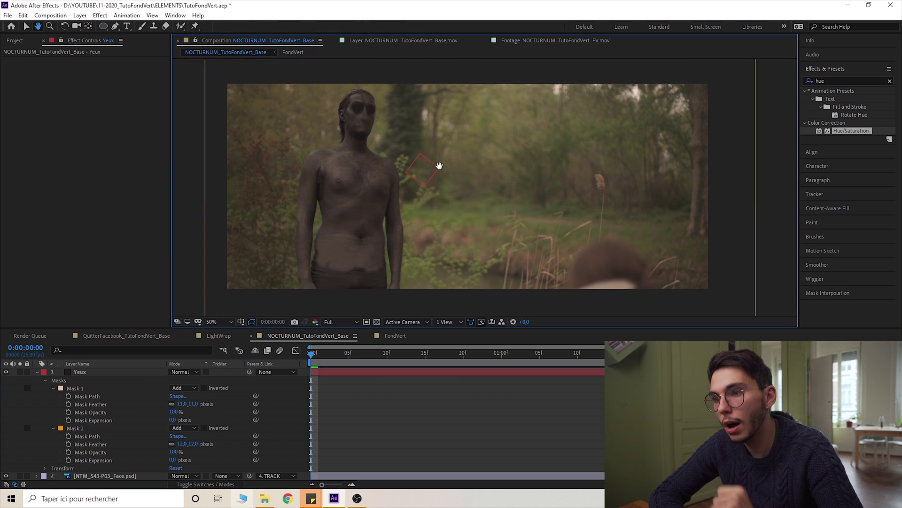
pyautogui.moveTo(440, 166); pyautogui.dragTo(449, 170)
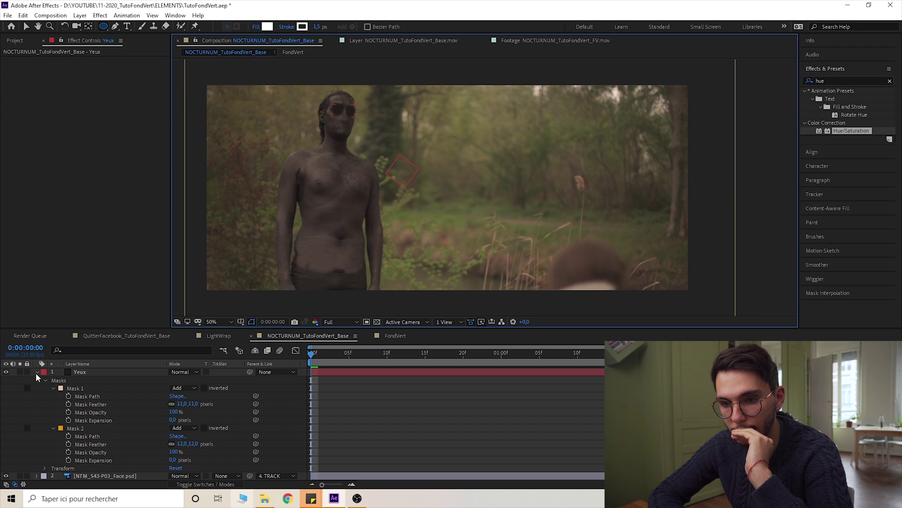
# - Parent the Yeux layer to TRACK and preview the composite in motion
pyautogui.click(37, 372)
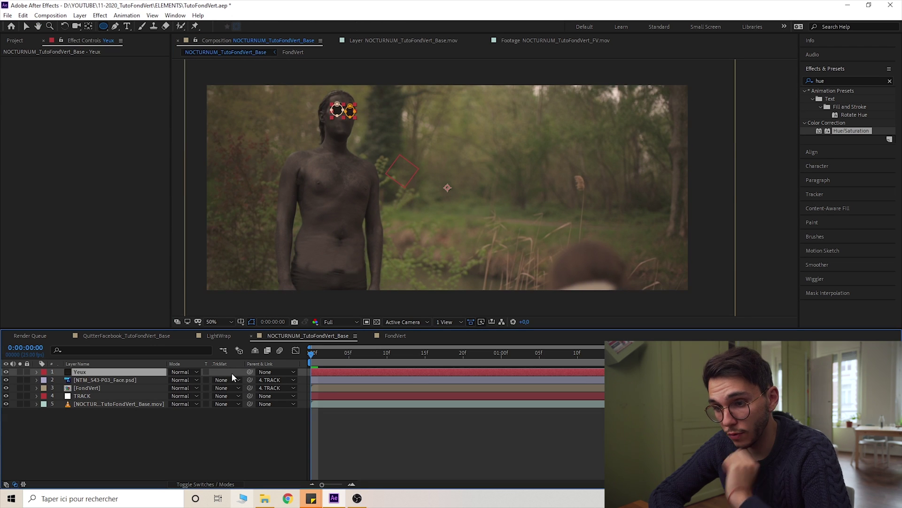
pyautogui.moveTo(250, 372); pyautogui.dragTo(90, 397)
pyautogui.click(114, 436)
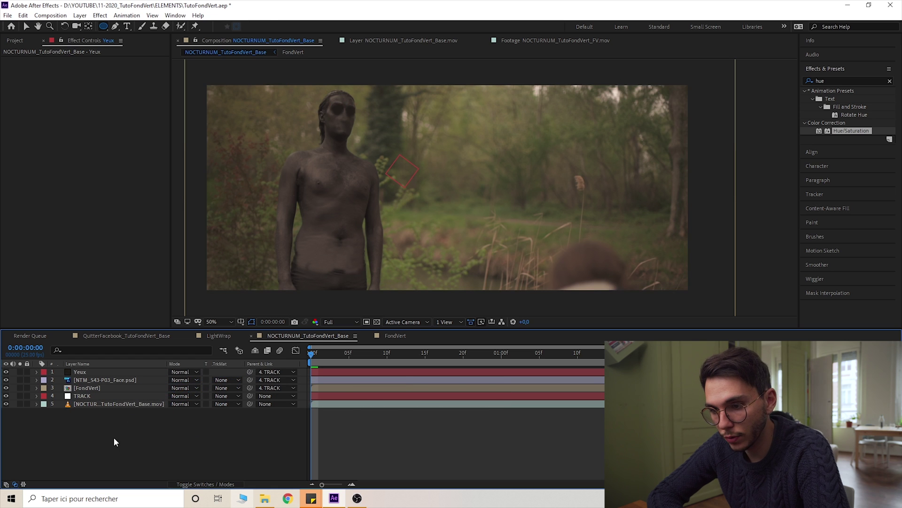
pyautogui.press('space')
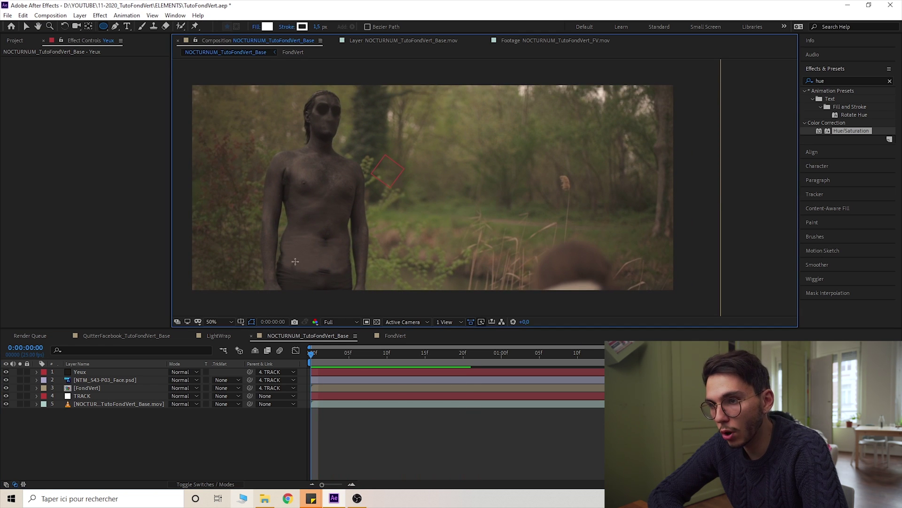
# - Import the NTM_S43-P03_Smoke Targa files from Rendus3D/Rendu1 as a sequence, interpreting the alpha as Straight - Unmatted
pyautogui.click(31, 42)
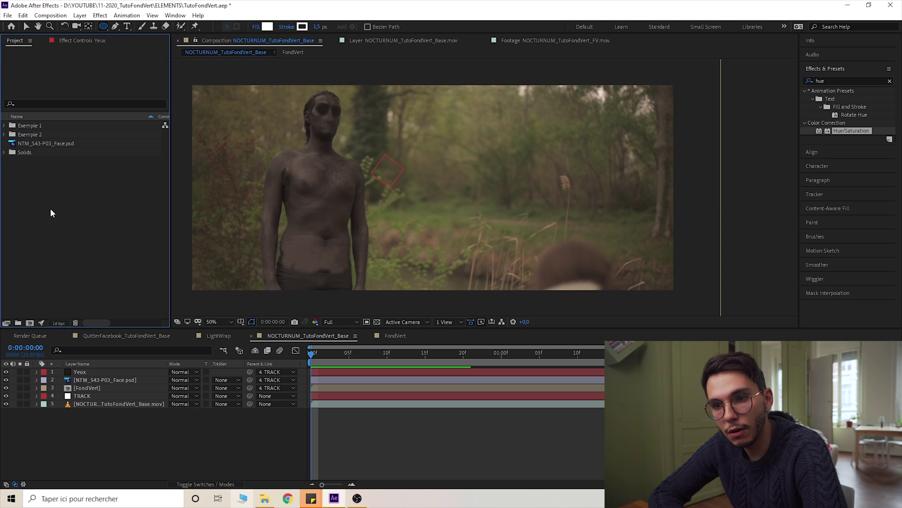
pyautogui.doubleClick(66, 212)
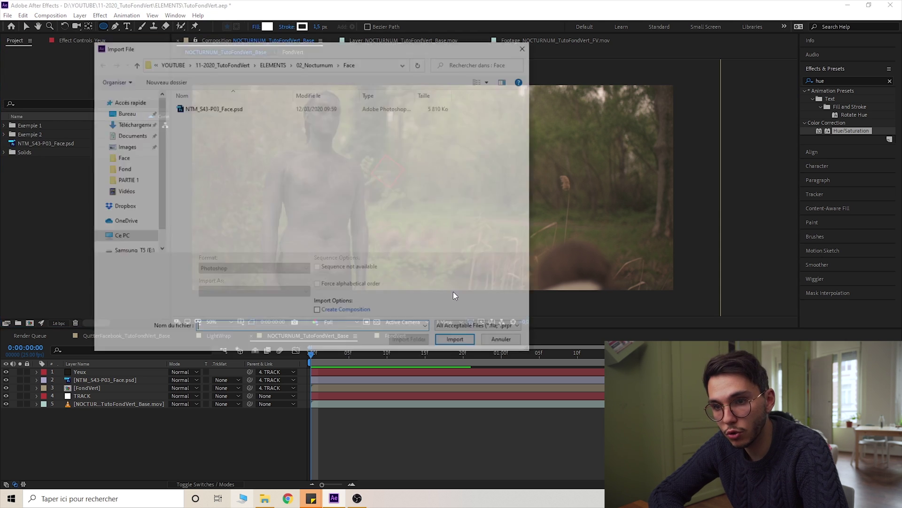
pyautogui.click(315, 63)
pyautogui.doubleClick(206, 127)
pyautogui.doubleClick(211, 108)
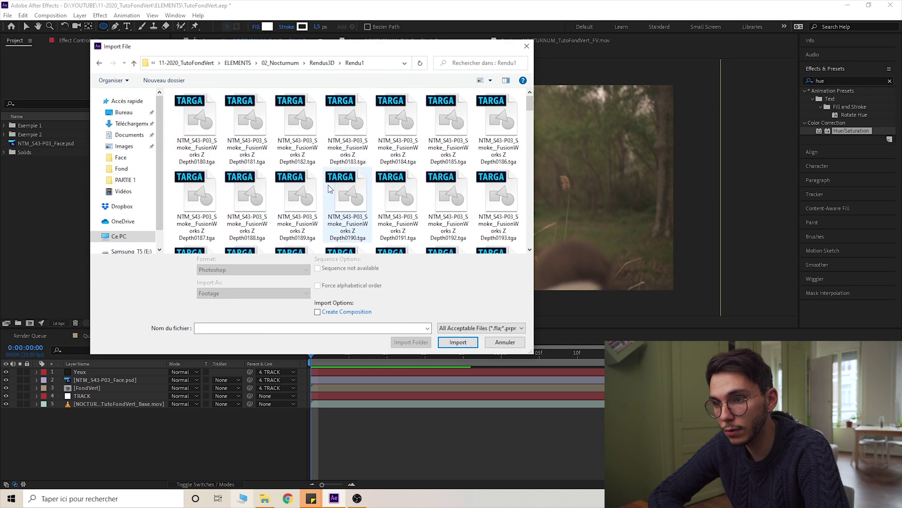
pyautogui.moveTo(531, 107); pyautogui.dragTo(527, 219)
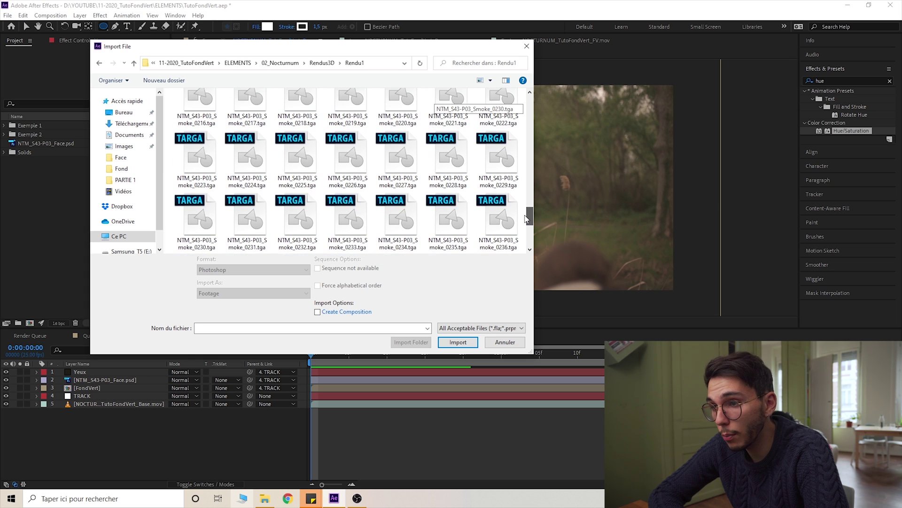
pyautogui.click(405, 157)
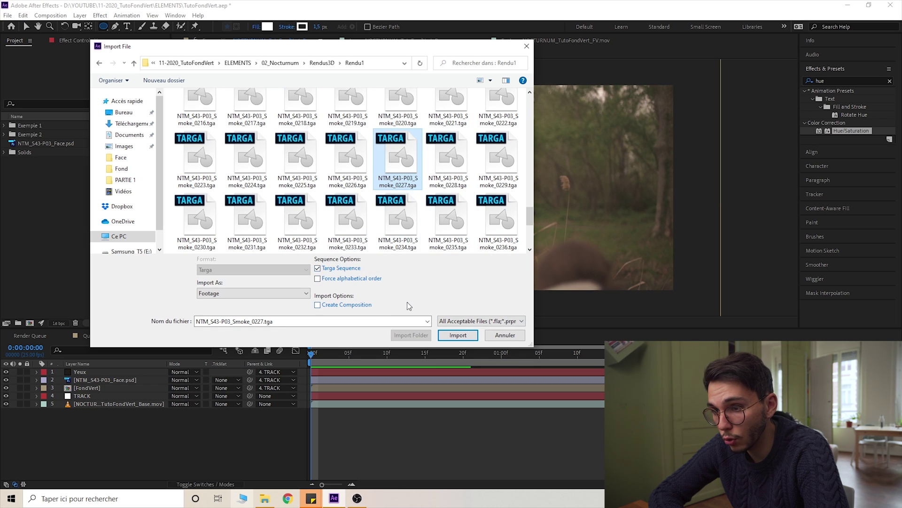
pyautogui.click(318, 268)
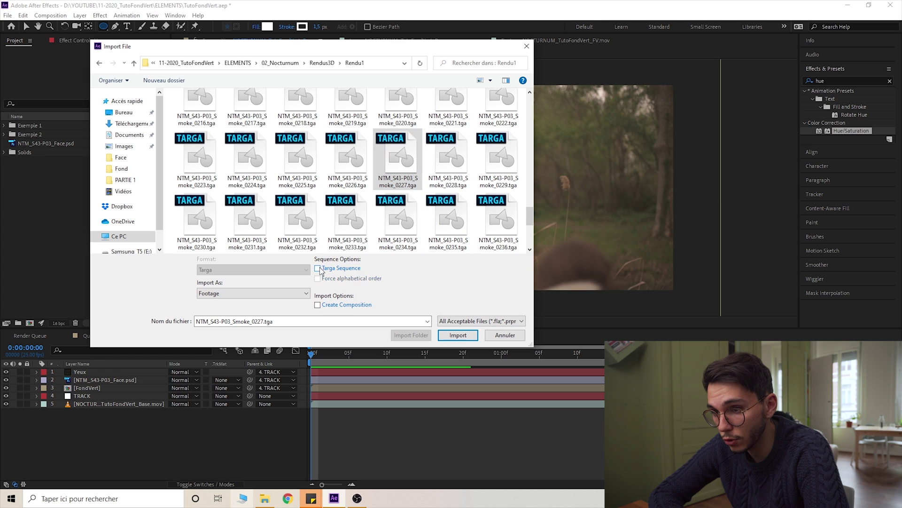
pyautogui.click(470, 335)
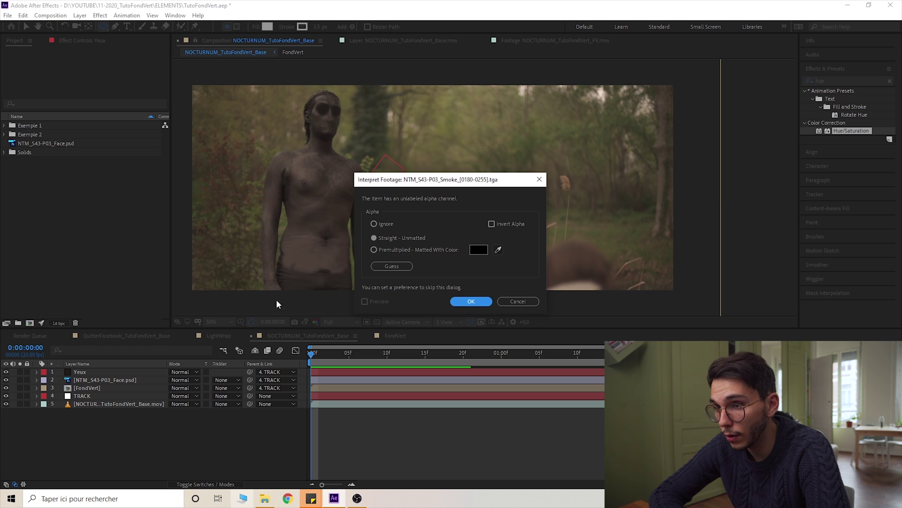
pyautogui.click(386, 237)
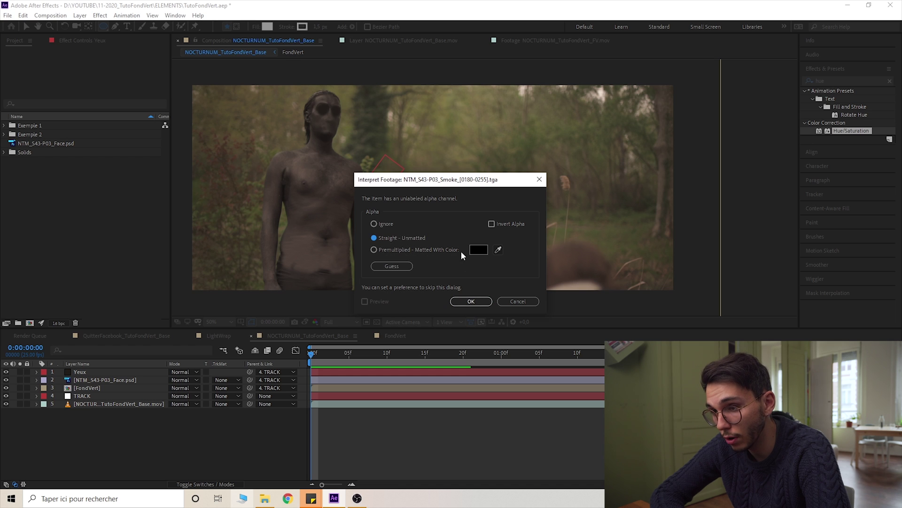
pyautogui.click(489, 300)
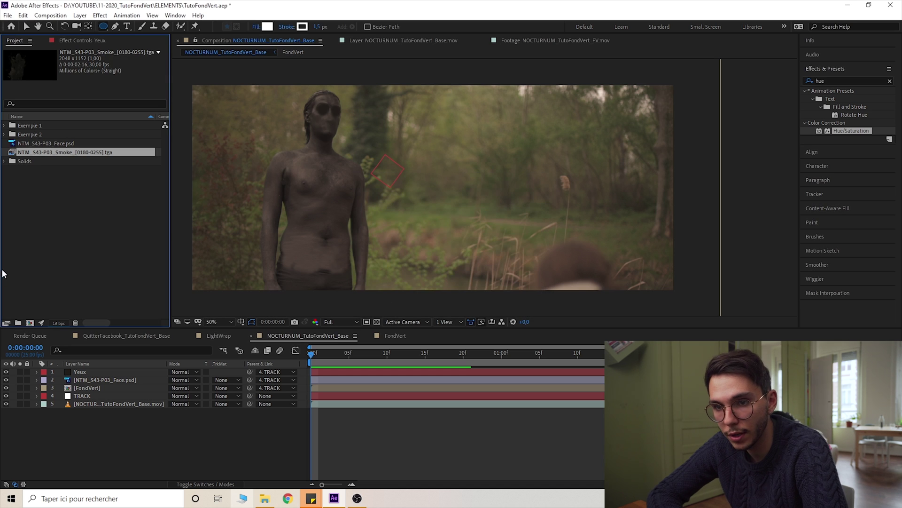
# - View the smoke sequence on its own without the transparency grid and play it back
pyautogui.doubleClick(15, 153)
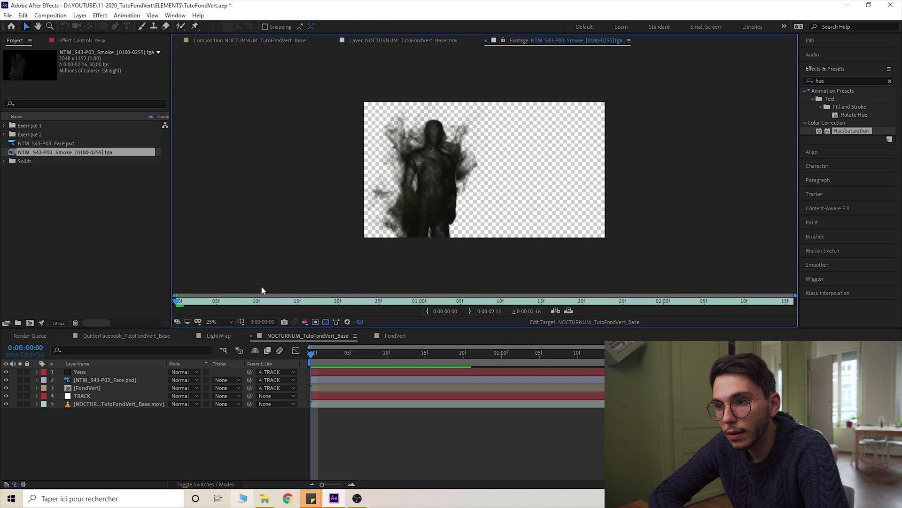
pyautogui.scroll(2, 462, 183)
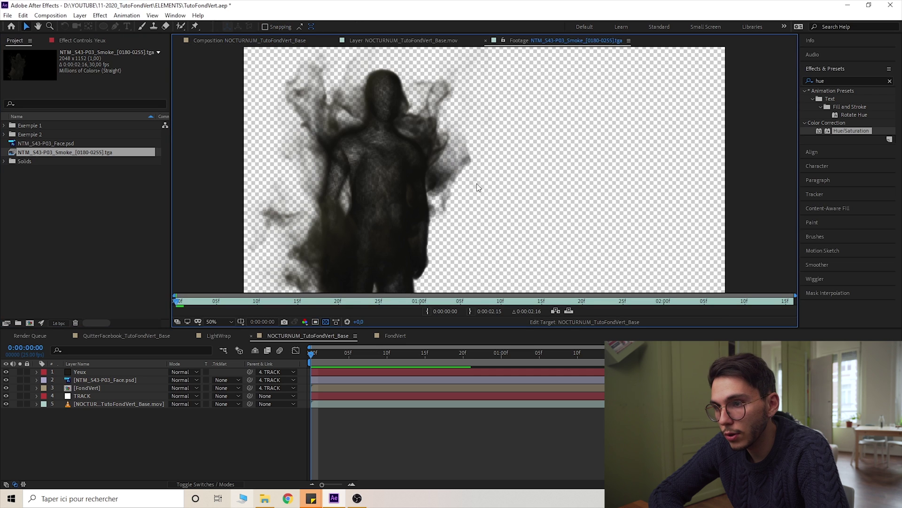
pyautogui.click(336, 322)
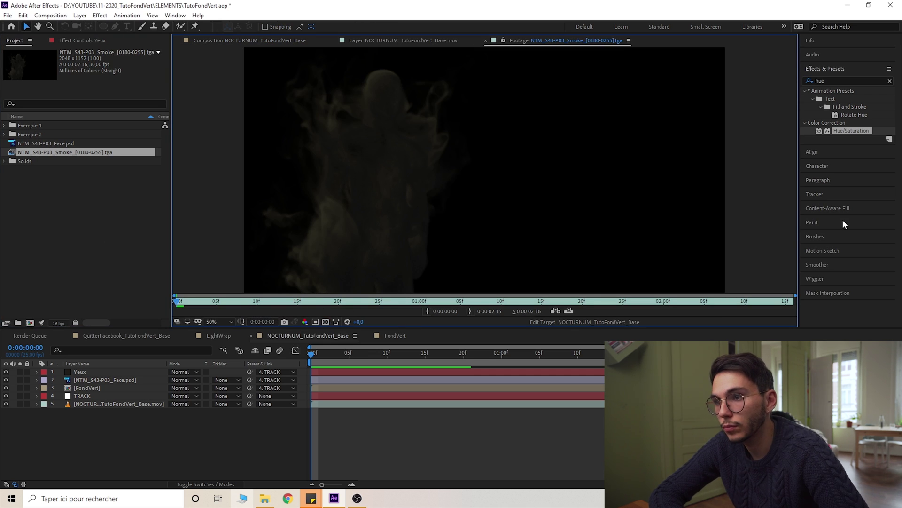
pyautogui.press('space')
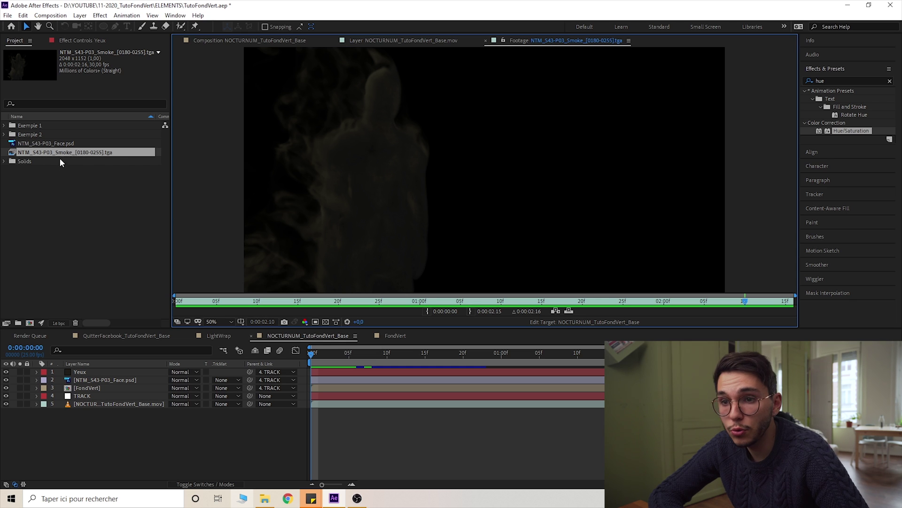
# - Interpret the smoke sequence's footage at 25 frames per second
pyautogui.click(45, 153)
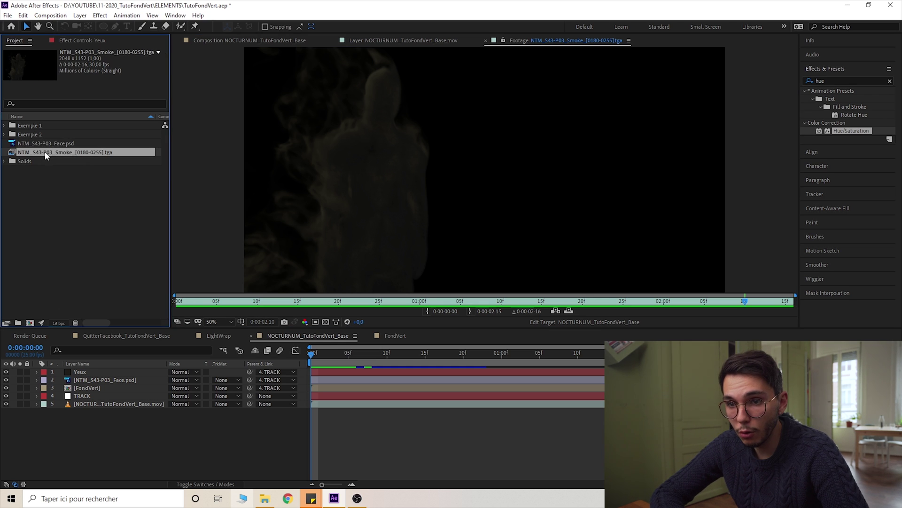
pyautogui.rightClick(46, 153)
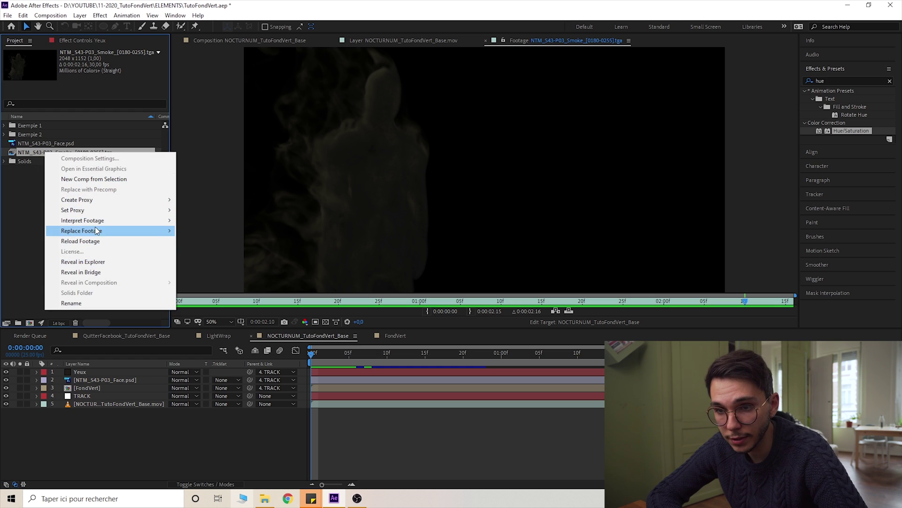
pyautogui.moveTo(95, 222)
pyautogui.click(182, 220)
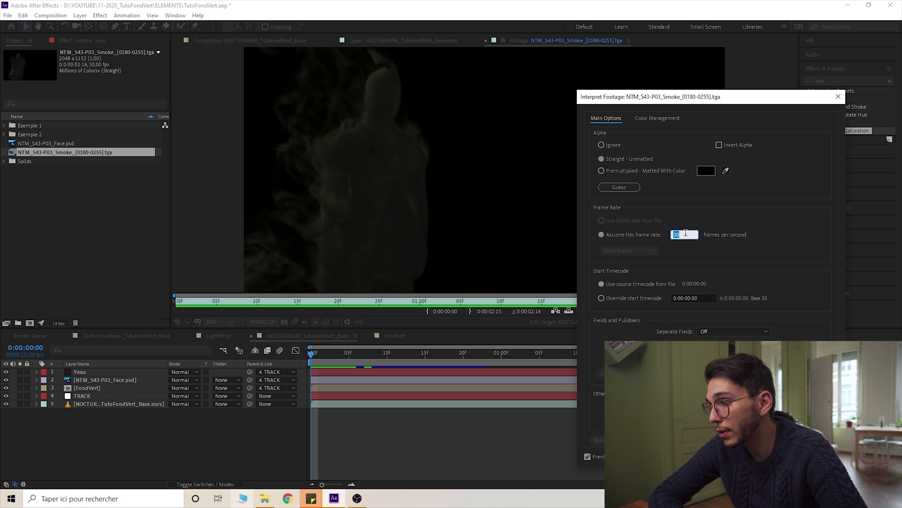
pyautogui.write('25')
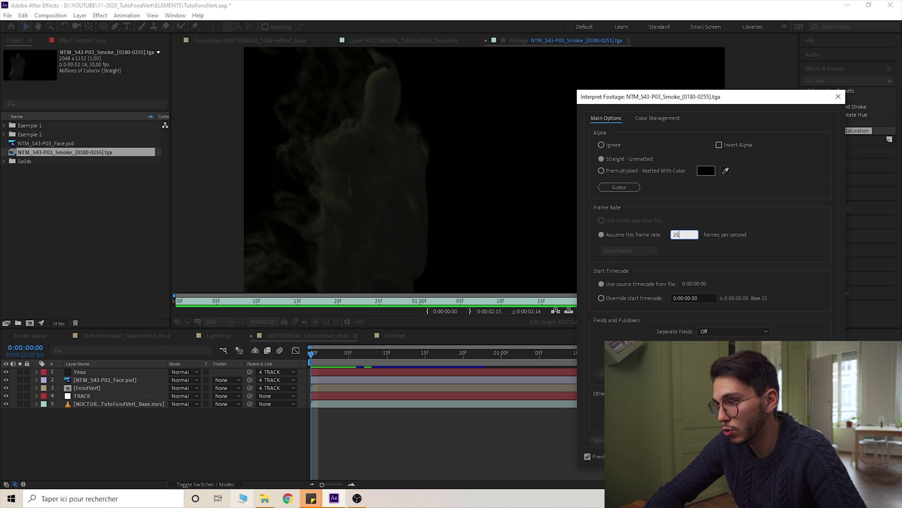
pyautogui.press('Return')
# - Add the smoke sequence as the uppermost layer of NOCTURNUM_TutoFondVert_Base and align it over the man's body
pyautogui.moveTo(45, 153); pyautogui.dragTo(102, 369)
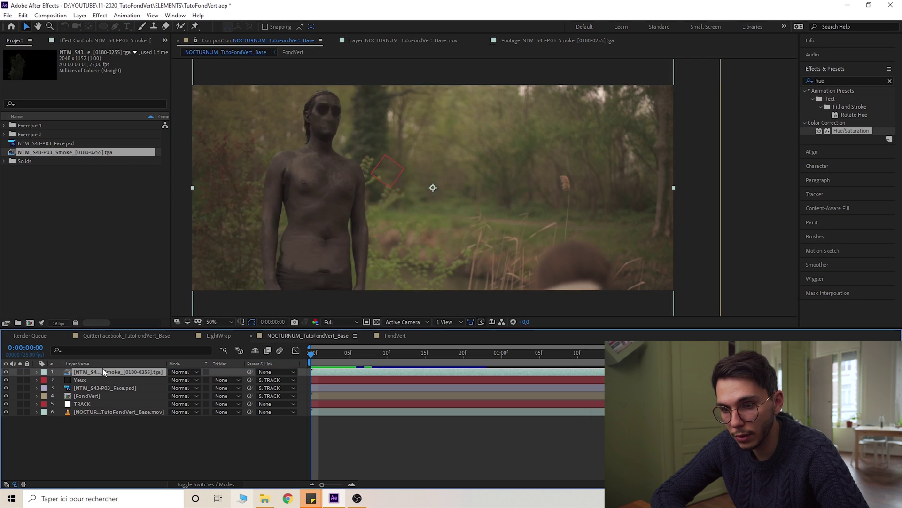
pyautogui.moveTo(351, 214); pyautogui.dragTo(390, 223)
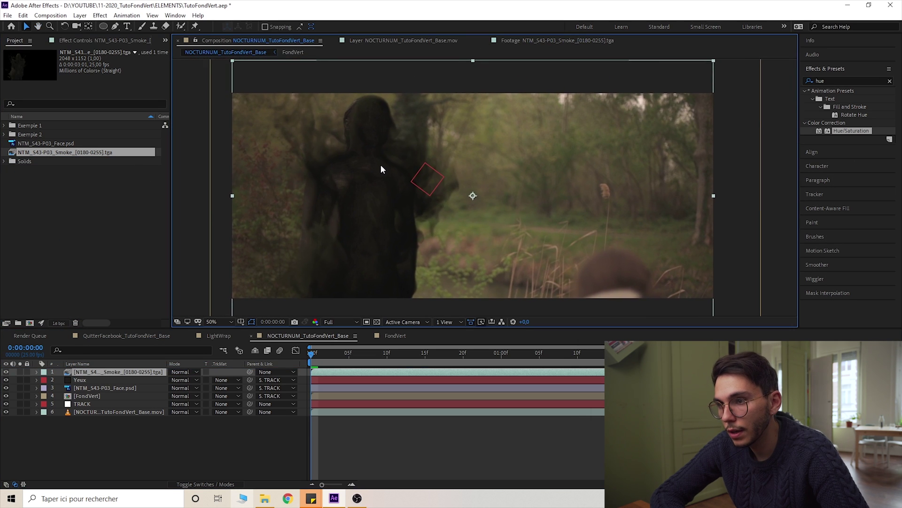
pyautogui.moveTo(373, 173); pyautogui.dragTo(366, 181)
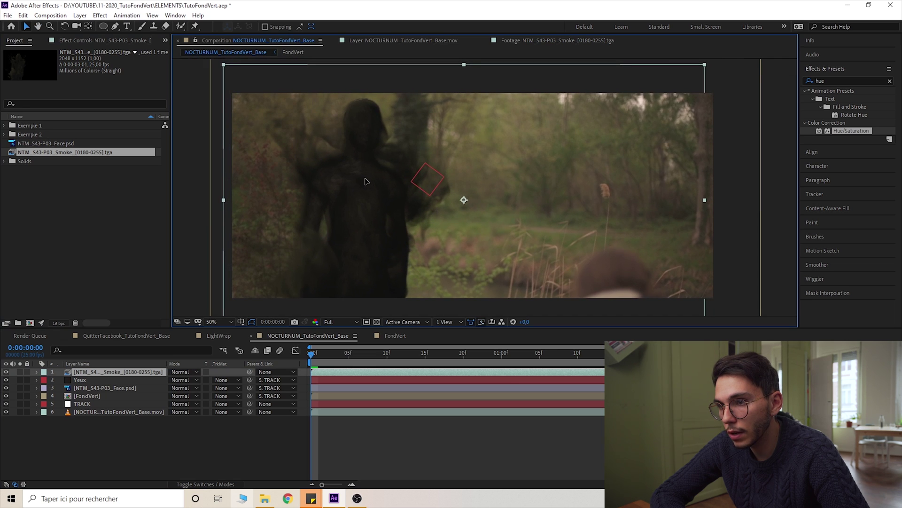
# - Parent the smoke layer to TRACK, then preview the composite in motion and compare it with the smoke hidden and shown
pyautogui.moveTo(250, 372); pyautogui.dragTo(96, 405)
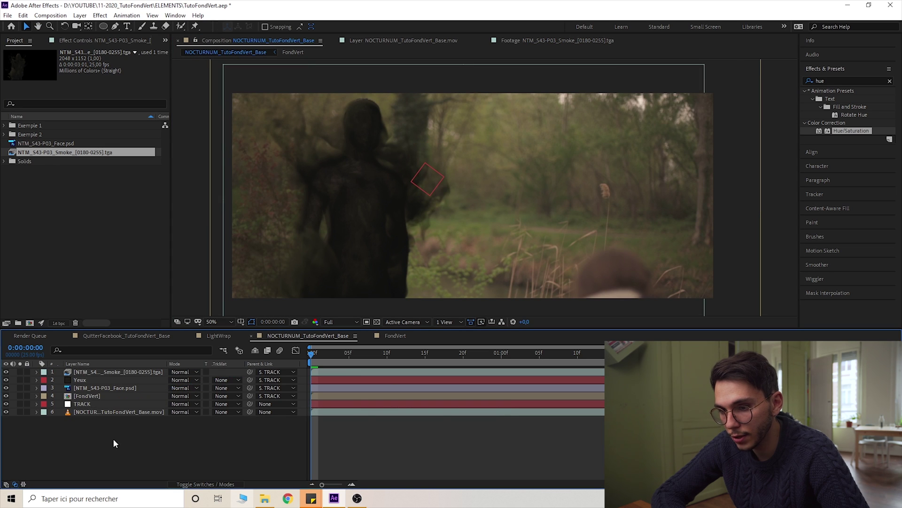
pyautogui.click(92, 404)
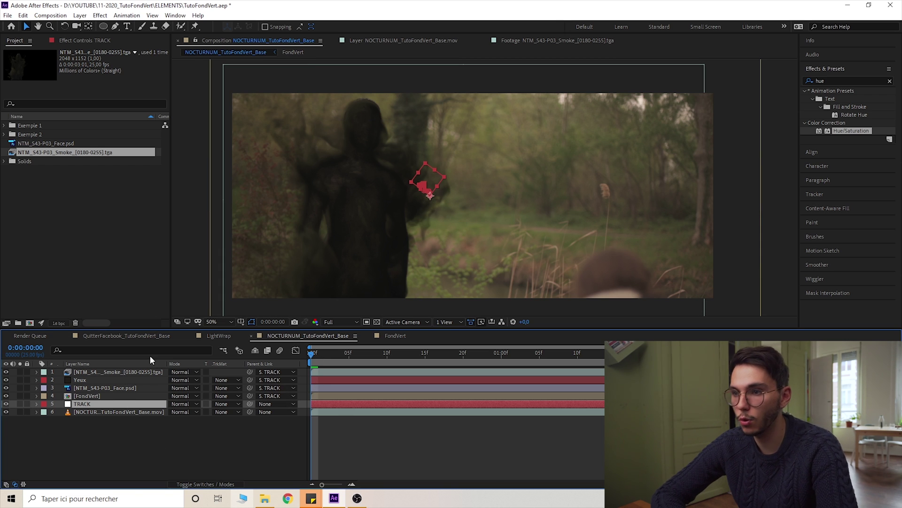
pyautogui.press('space')
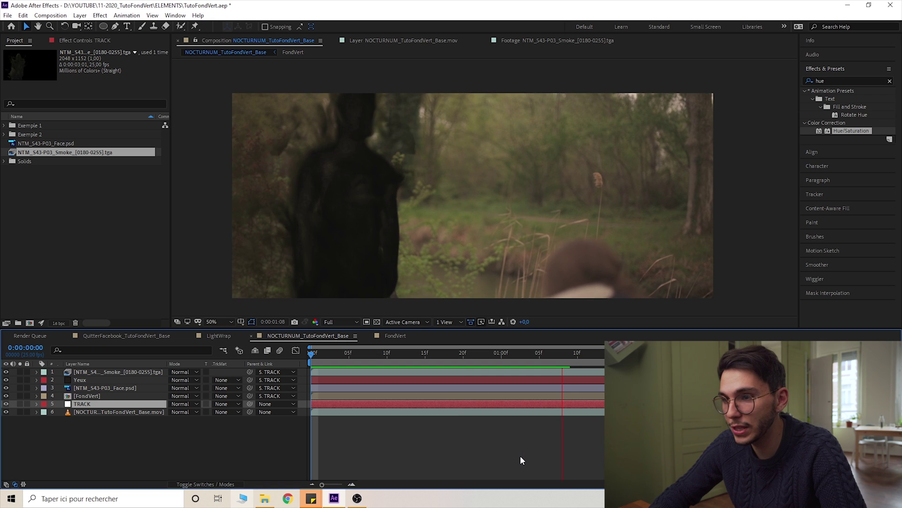
pyautogui.press('space')
pyautogui.press('space')
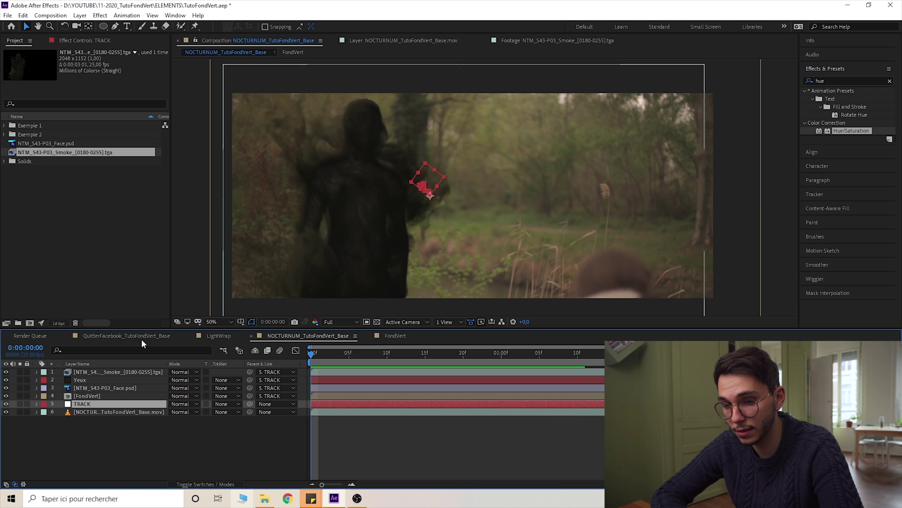
pyautogui.click(5, 372)
pyautogui.click(5, 372)
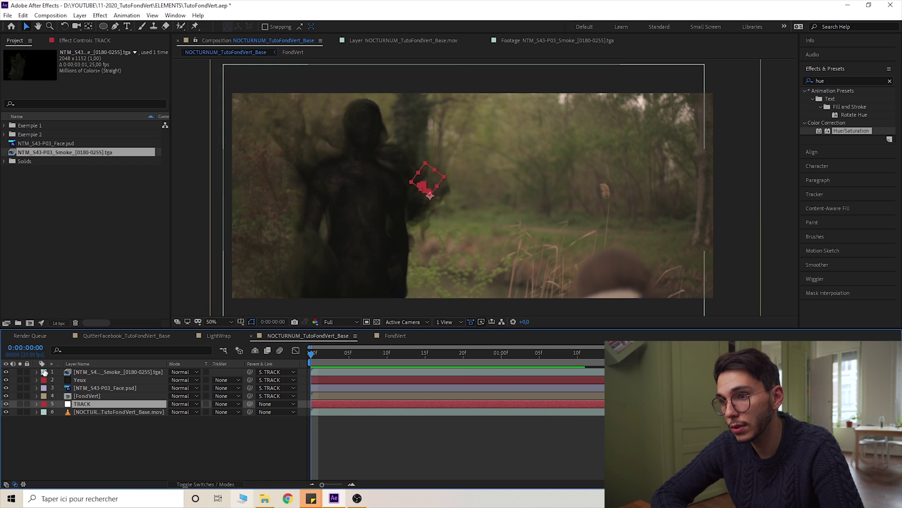
# - Apply the Tint effect to the smoke layer
pyautogui.click(118, 372)
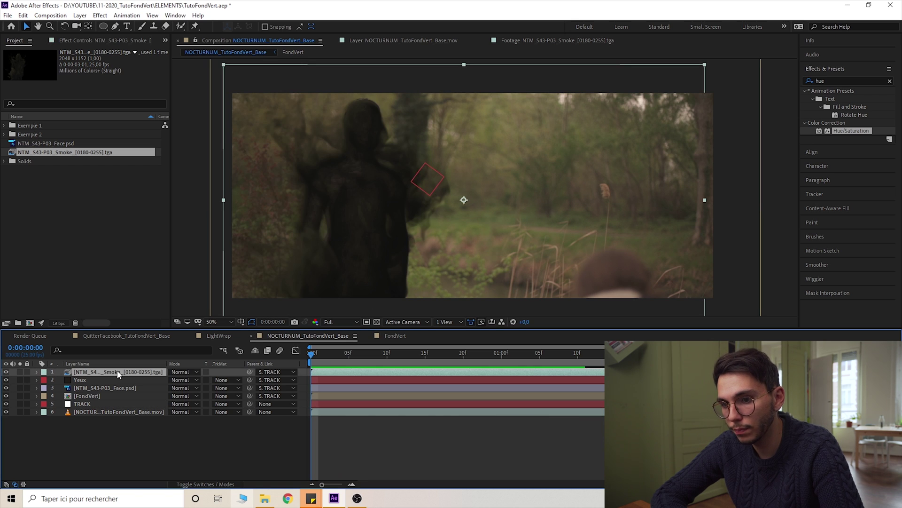
pyautogui.click(834, 82)
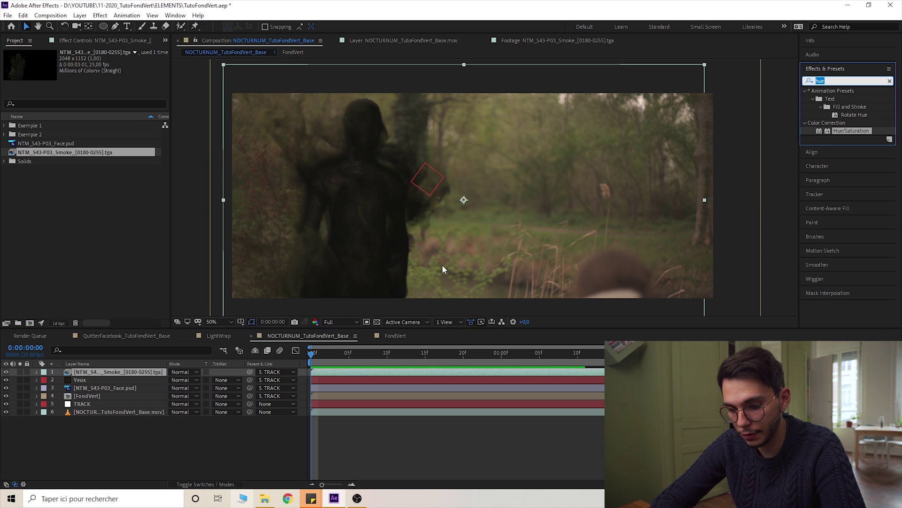
pyautogui.write('tint')
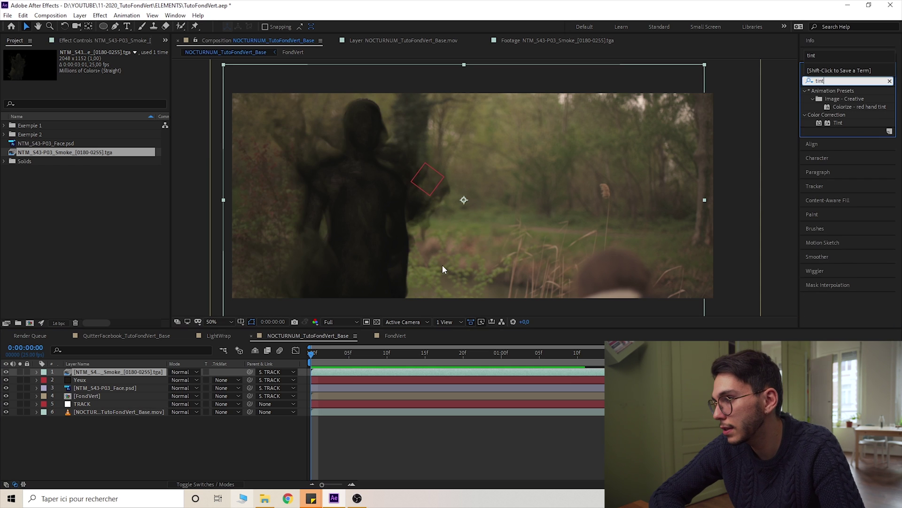
pyautogui.moveTo(841, 123); pyautogui.dragTo(233, 179)
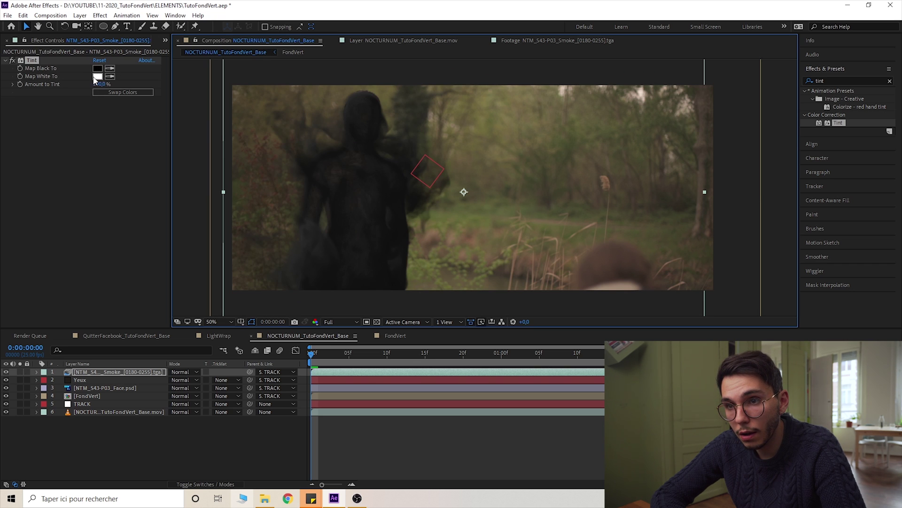
# - Sample the dark tree trunk beside the man for Map Black To and the blurred foreground figure for Map White To
pyautogui.click(111, 68)
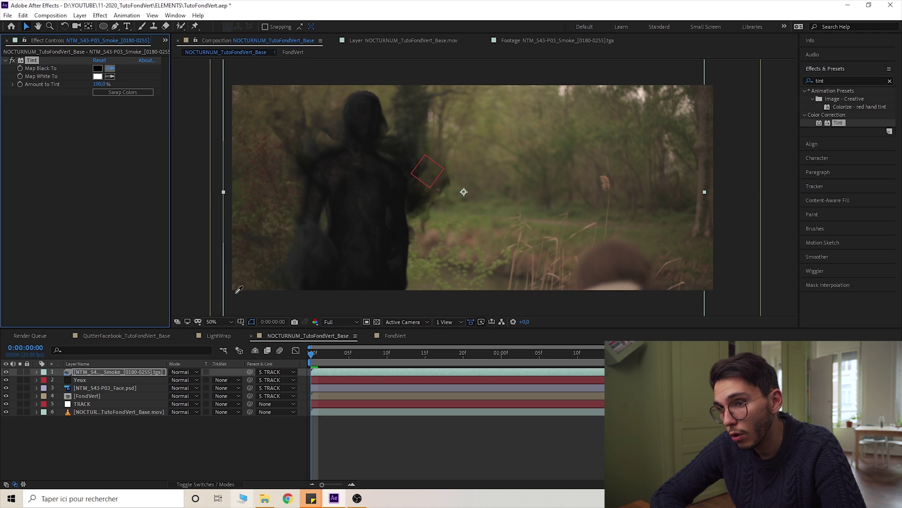
pyautogui.click(425, 117)
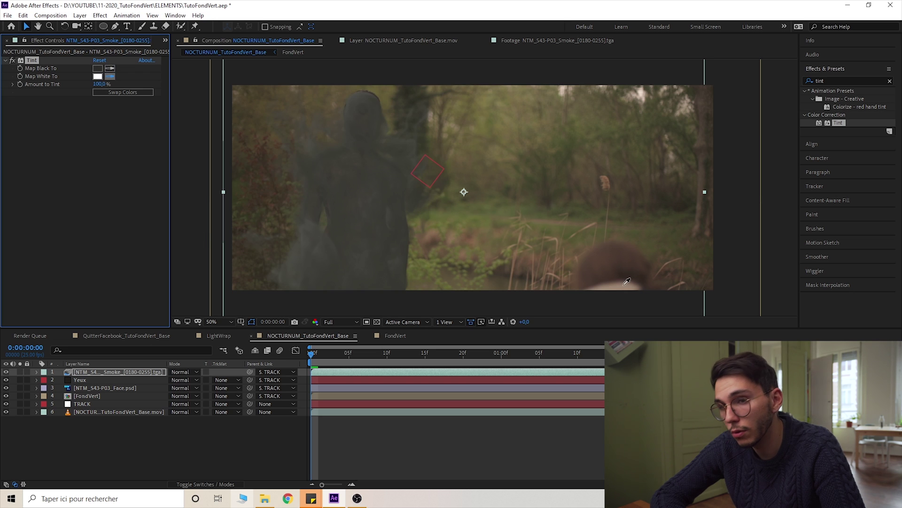
pyautogui.click(597, 276)
# - Refine the smoke's Tint colours, setting Map Black To to 23231E and Map White To to 9F8B7A
pyautogui.click(99, 69)
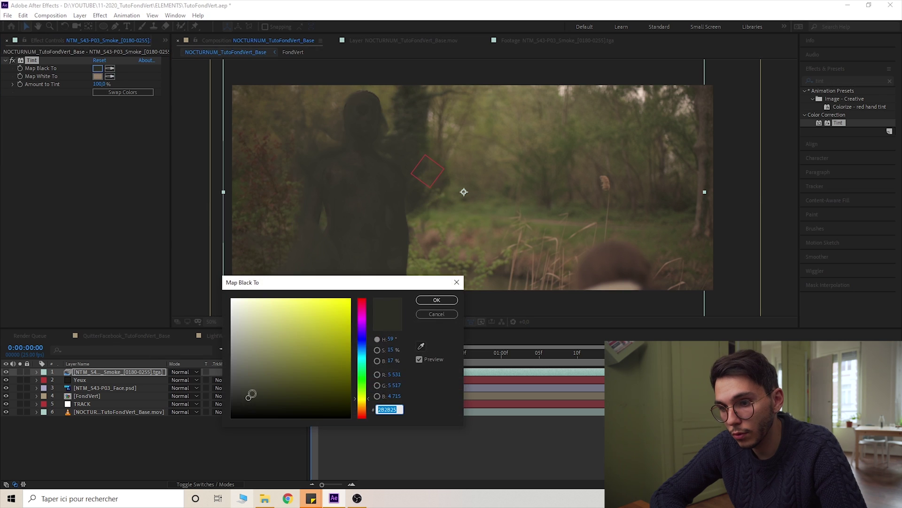
pyautogui.moveTo(251, 399); pyautogui.dragTo(247, 401)
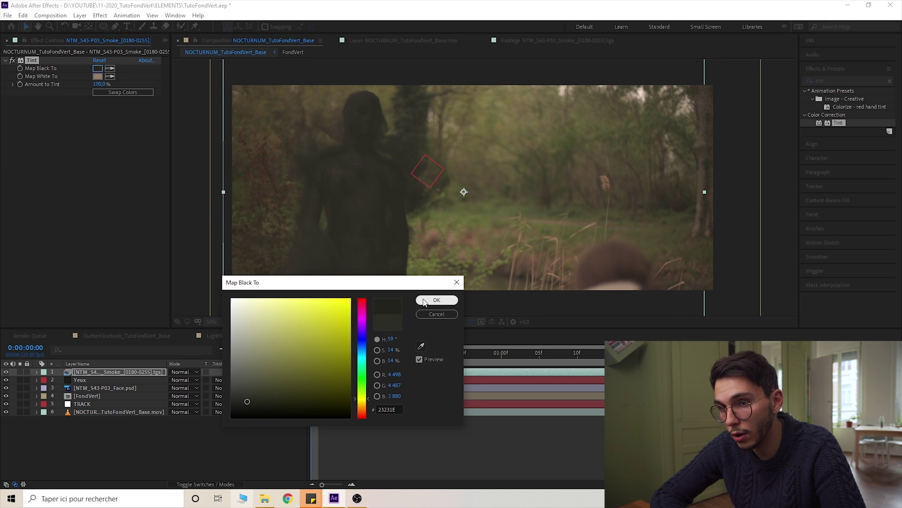
pyautogui.click(437, 299)
pyautogui.click(97, 77)
pyautogui.moveTo(265, 350)
pyautogui.mouseDown()
pyautogui.moveTo(258, 330)
pyautogui.moveTo(249, 340)
pyautogui.moveTo(257, 342)
pyautogui.mouseUp()
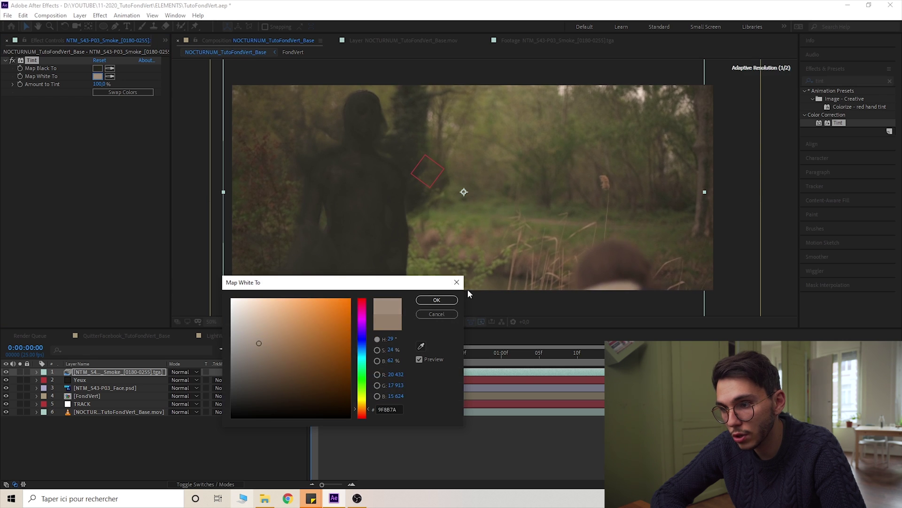
pyautogui.click(437, 299)
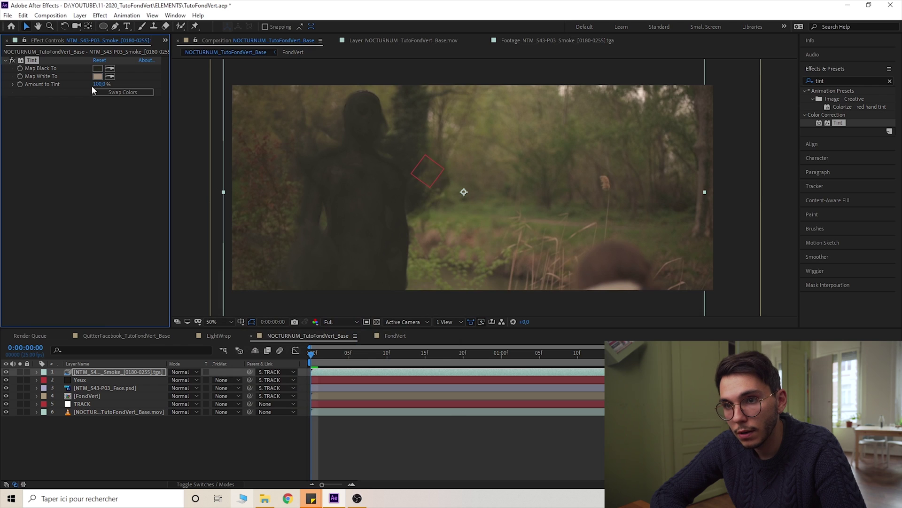
# - Set the smoke's Amount to Tint to 86% and slightly darken its Map Black To colour, comparing the composite with the smoke hidden and shown
pyautogui.moveTo(98, 86); pyautogui.dragTo(88, 81)
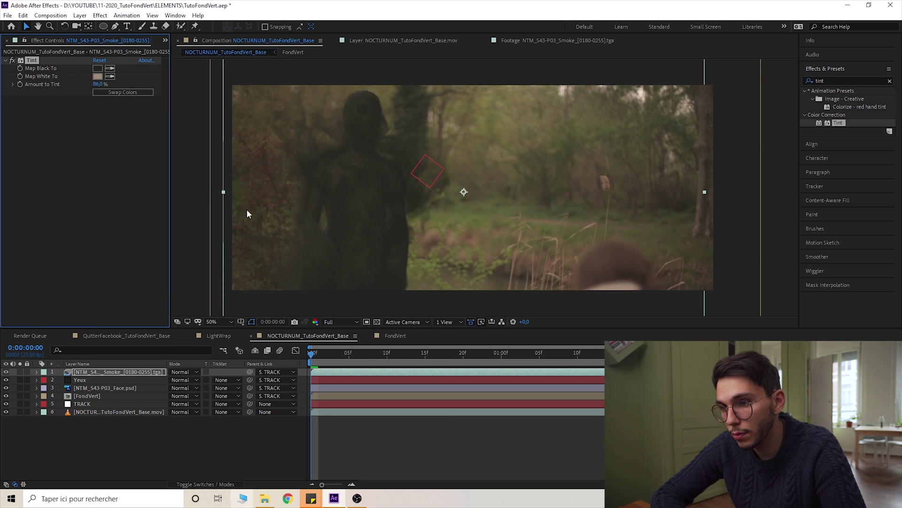
pyautogui.click(7, 371)
pyautogui.click(7, 371)
pyautogui.click(6, 371)
pyautogui.moveTo(431, 201); pyautogui.dragTo(417, 209)
pyautogui.click(97, 68)
pyautogui.moveTo(245, 403); pyautogui.dragTo(244, 408)
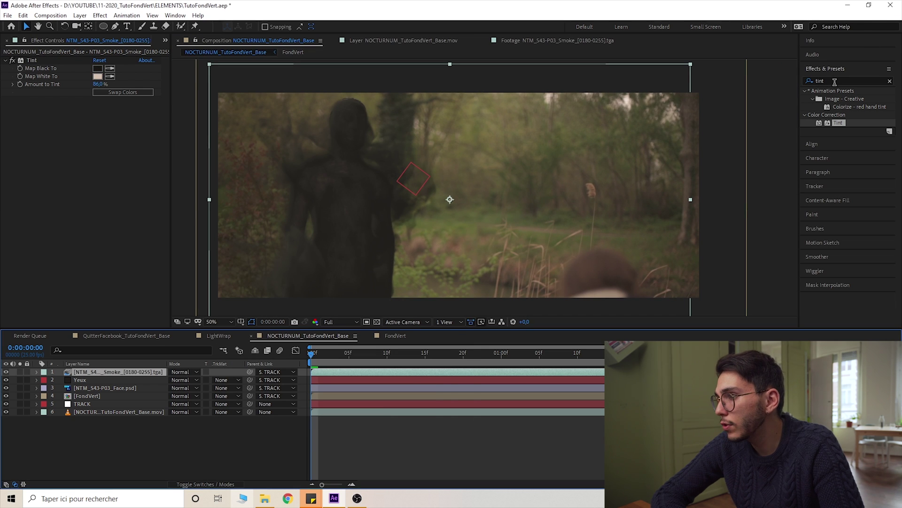
# - Apply the Curves effect to the smoke layer
pyautogui.click(835, 81)
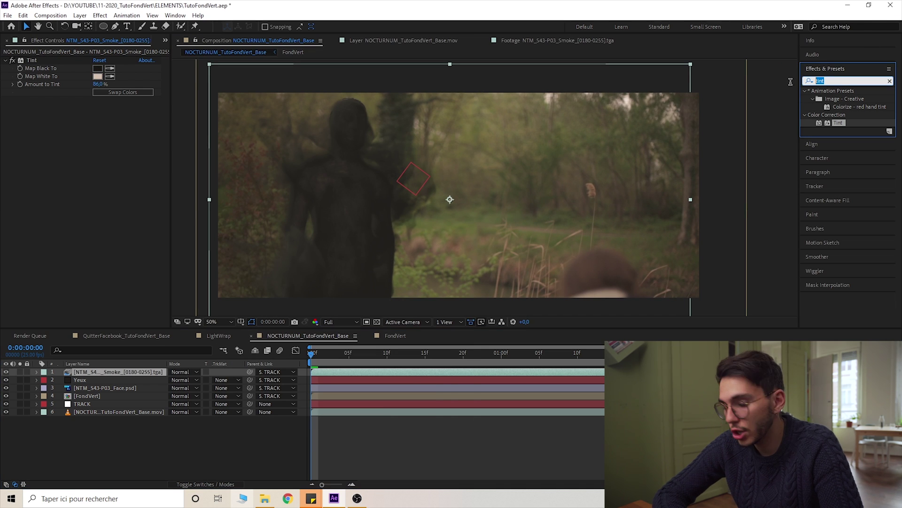
pyautogui.write('curv')
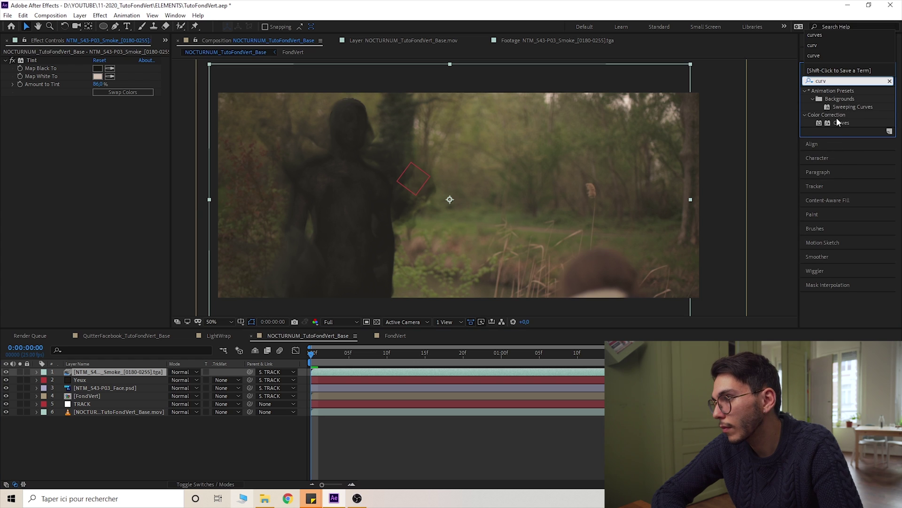
pyautogui.moveTo(837, 120); pyautogui.dragTo(425, 197)
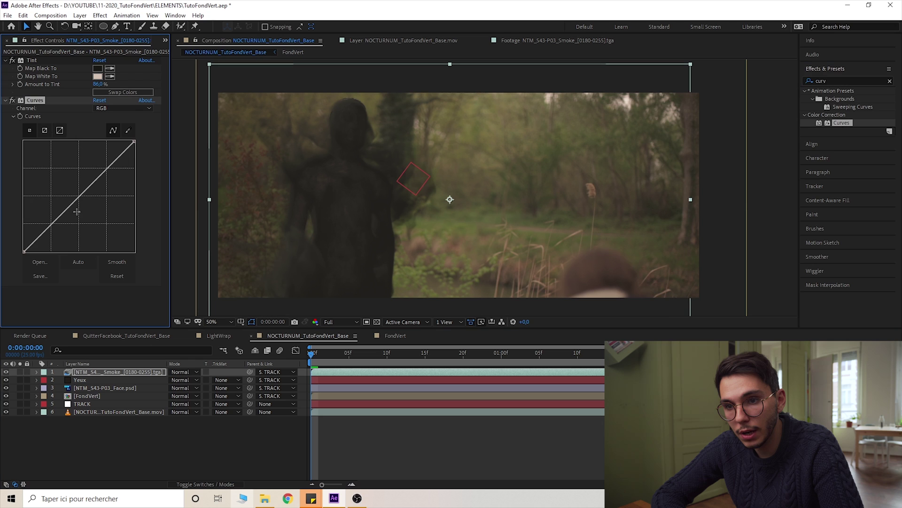
# - Steepen the smoke's Alpha channel curve by pulling its white point inward to make the smoke denser, checking the layer alone on transparency
pyautogui.click(125, 108)
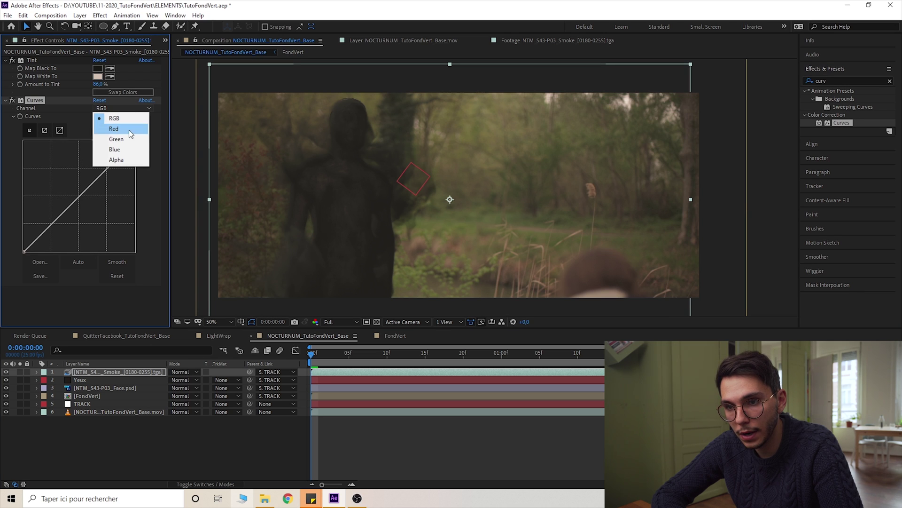
pyautogui.click(129, 159)
pyautogui.moveTo(134, 140); pyautogui.dragTo(95, 124)
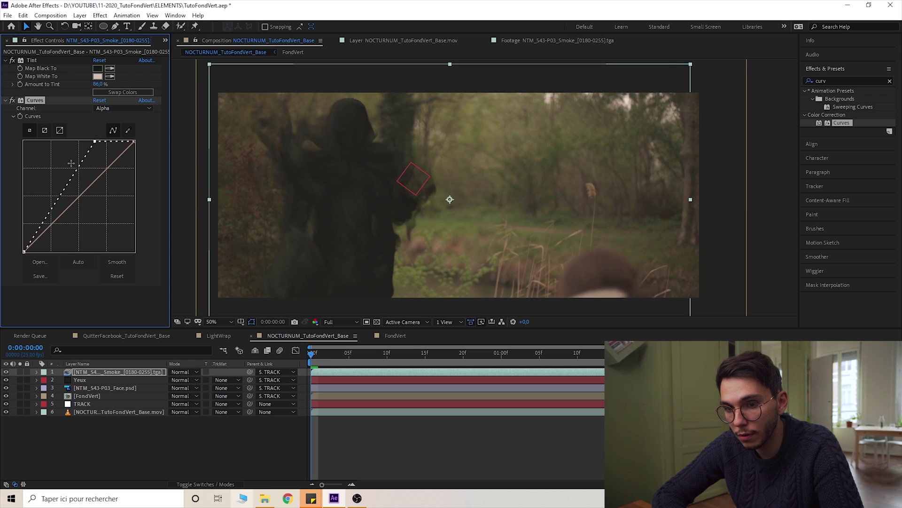
pyautogui.click(20, 371)
pyautogui.click(376, 321)
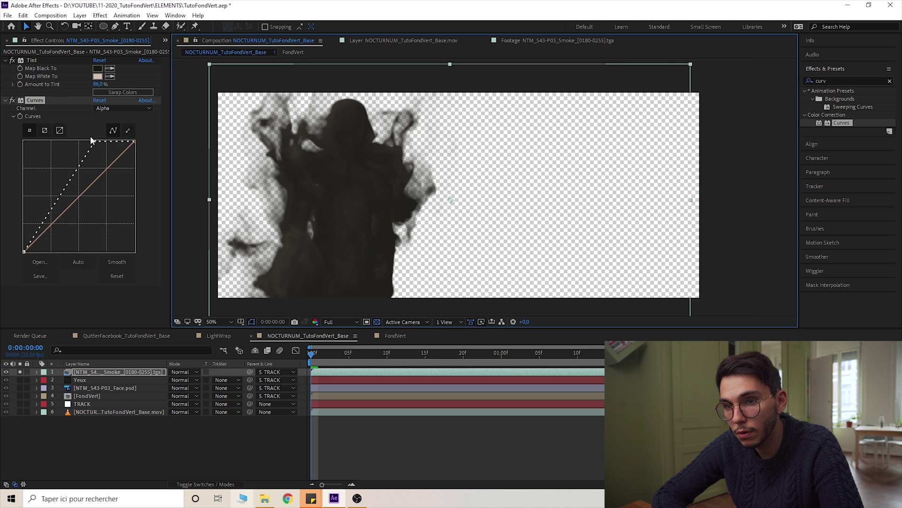
pyautogui.moveTo(95, 140); pyautogui.dragTo(109, 128)
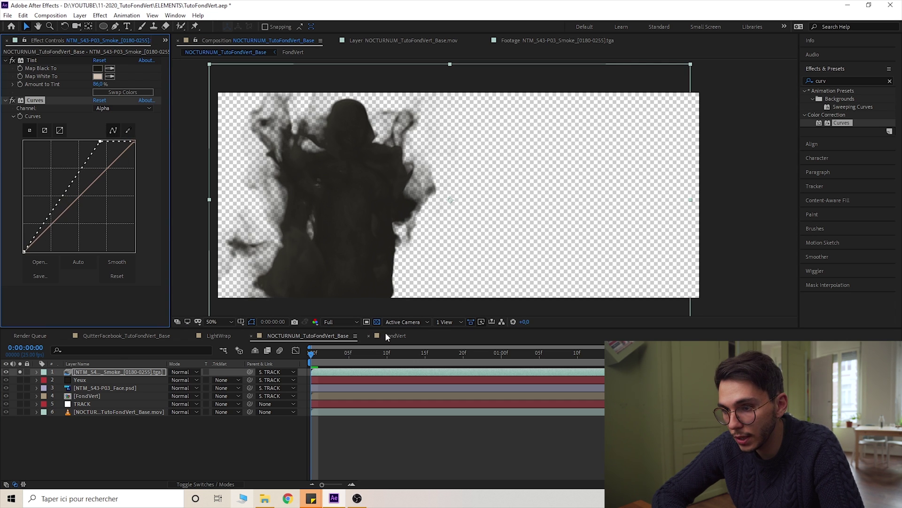
pyautogui.click(375, 322)
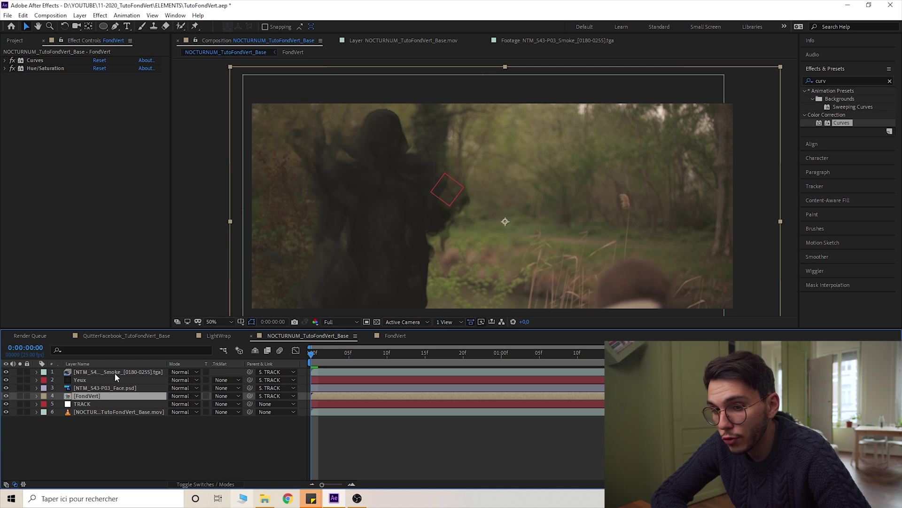
# - Hide the smoke layer and draw an elliptical mask on it around the man's face
pyautogui.click(93, 371)
pyautogui.press('g')
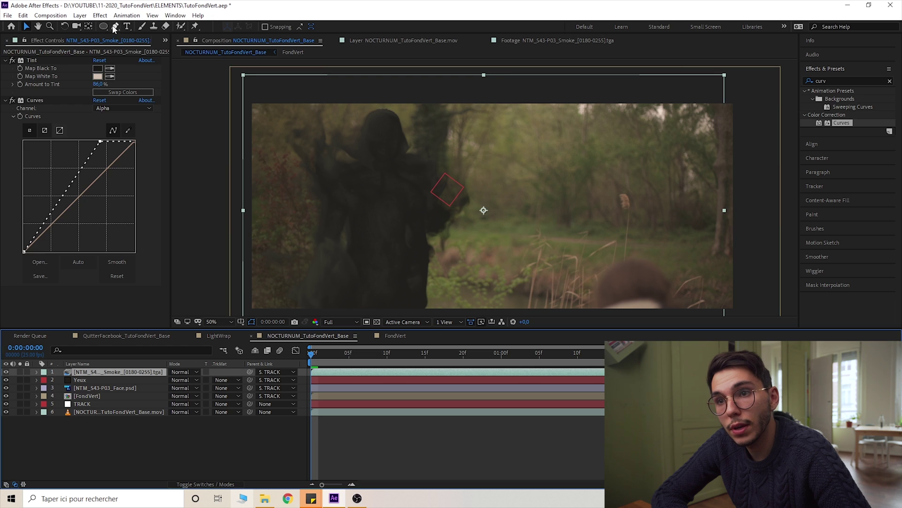
pyautogui.click(6, 371)
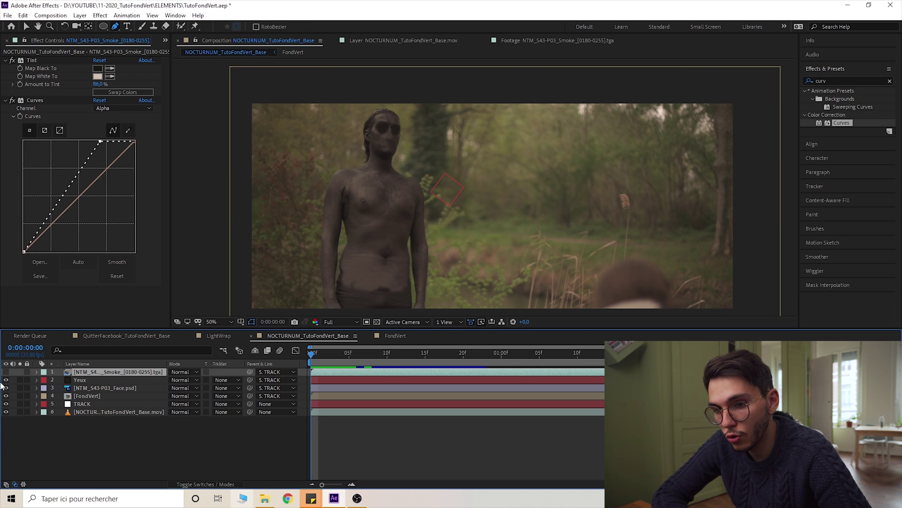
pyautogui.scroll(1, 363, 205)
pyautogui.moveTo(314, 146); pyautogui.dragTo(395, 210)
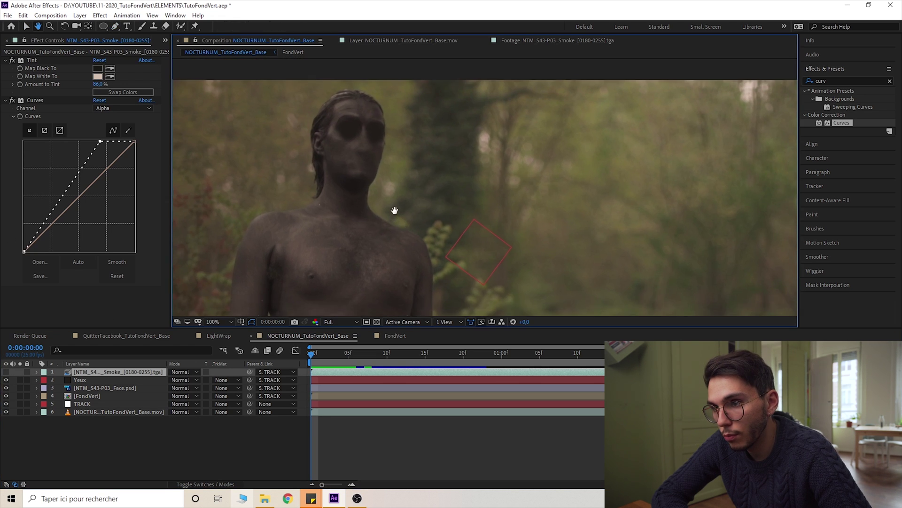
pyautogui.click(103, 26)
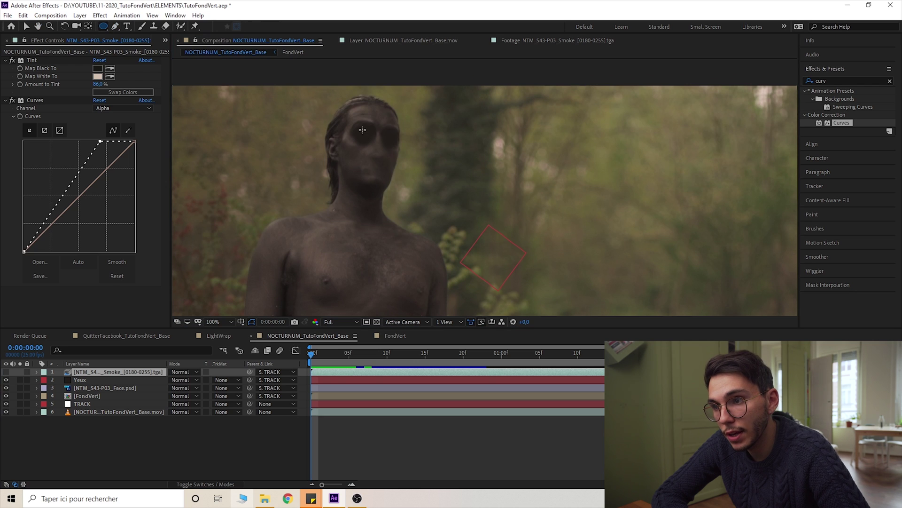
pyautogui.moveTo(374, 148); pyautogui.dragTo(400, 191)
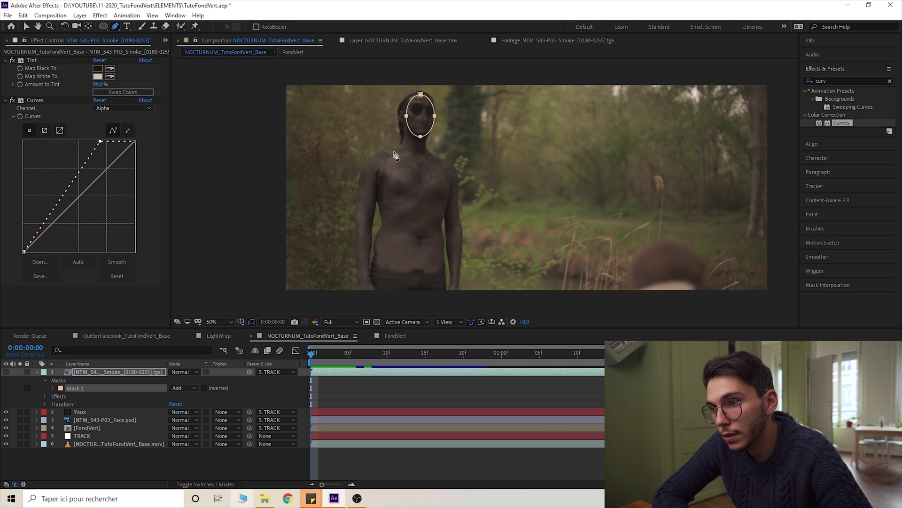
# - Draw a closed Pen mask on the smoke layer around the man's torso, from the neck and shoulders down to the belly
pyautogui.moveTo(393, 150); pyautogui.dragTo(369, 169)
pyautogui.moveTo(366, 183); pyautogui.dragTo(381, 207)
pyautogui.click(384, 227)
pyautogui.click(400, 241)
pyautogui.click(434, 238)
pyautogui.moveTo(444, 199); pyautogui.dragTo(437, 162)
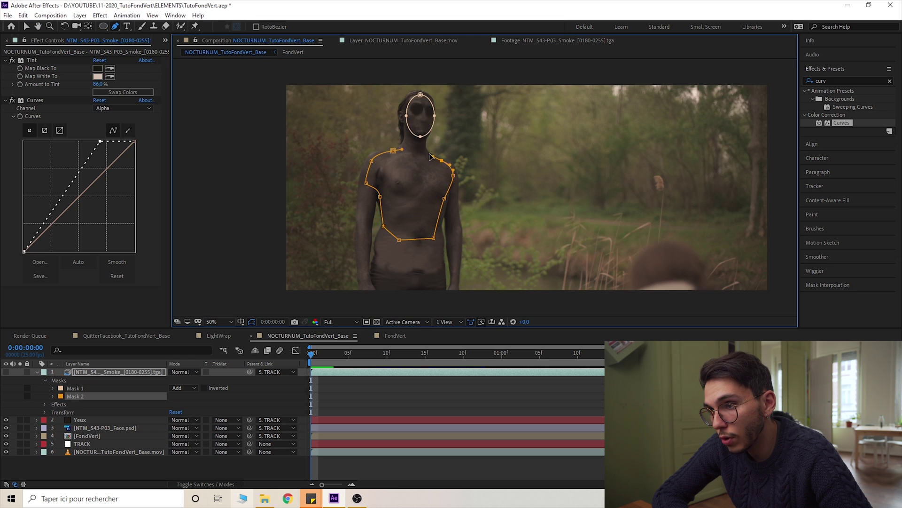
pyautogui.click(413, 140)
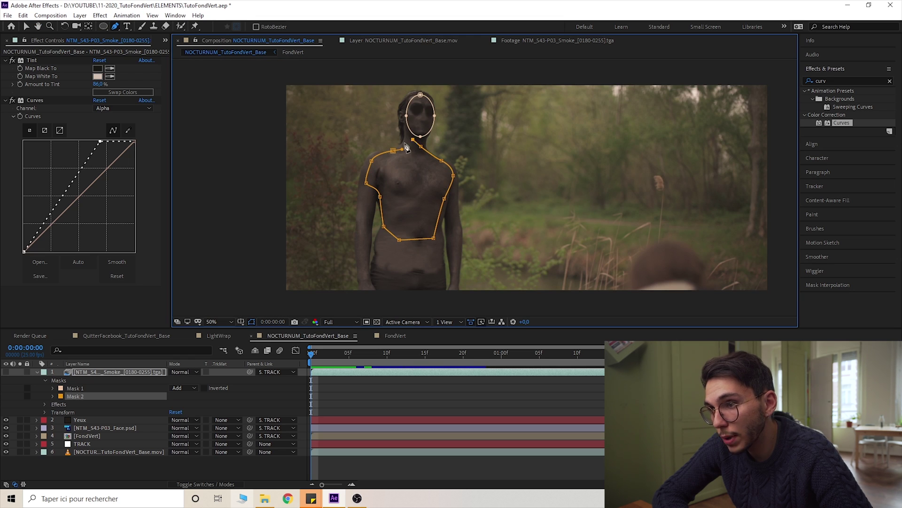
pyautogui.click(393, 152)
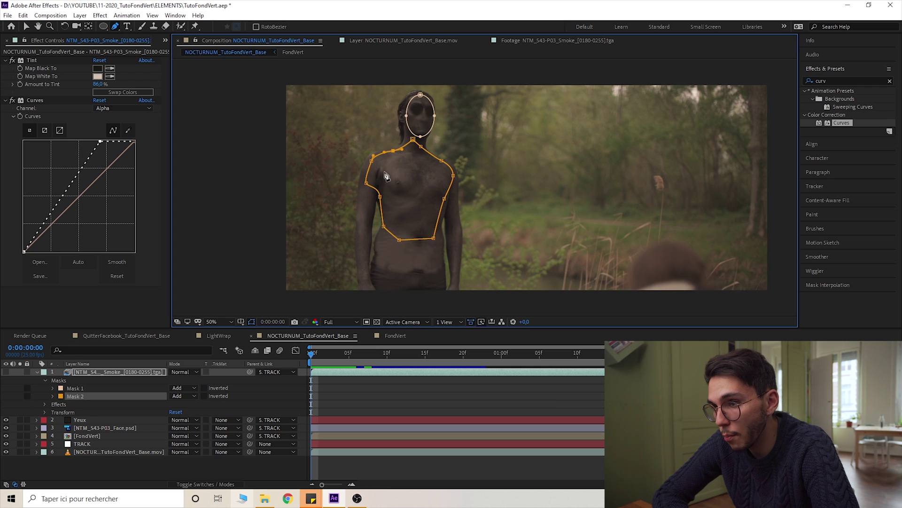
# - Show the smoke layer again and set both of its masks to Subtract
pyautogui.click(128, 372)
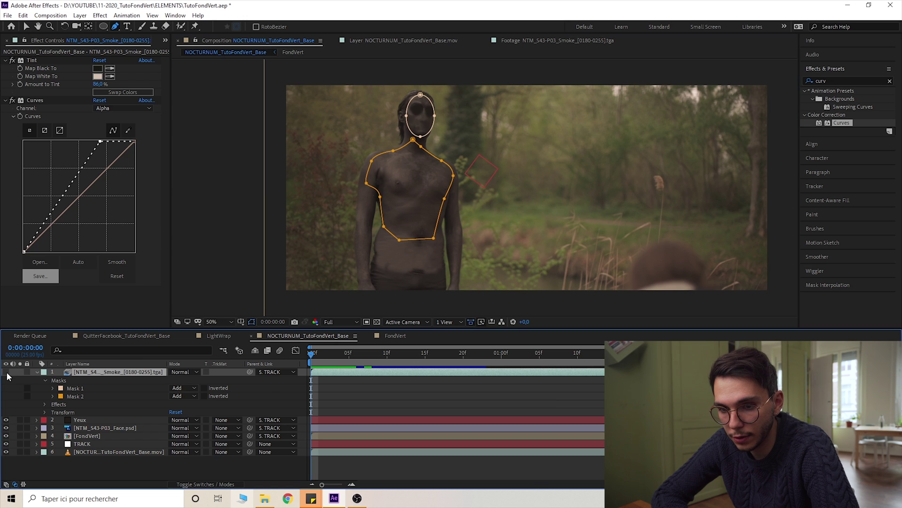
pyautogui.click(6, 371)
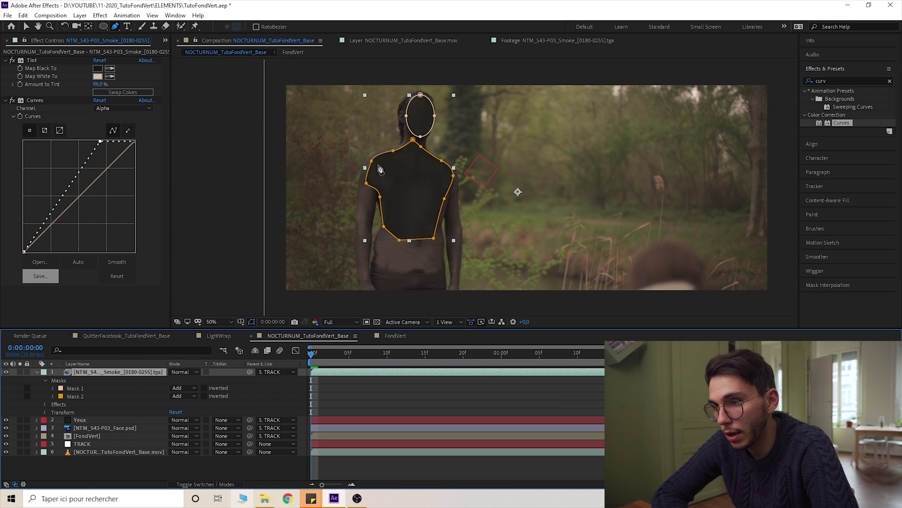
pyautogui.click(184, 388)
pyautogui.click(194, 416)
pyautogui.click(186, 396)
pyautogui.click(195, 426)
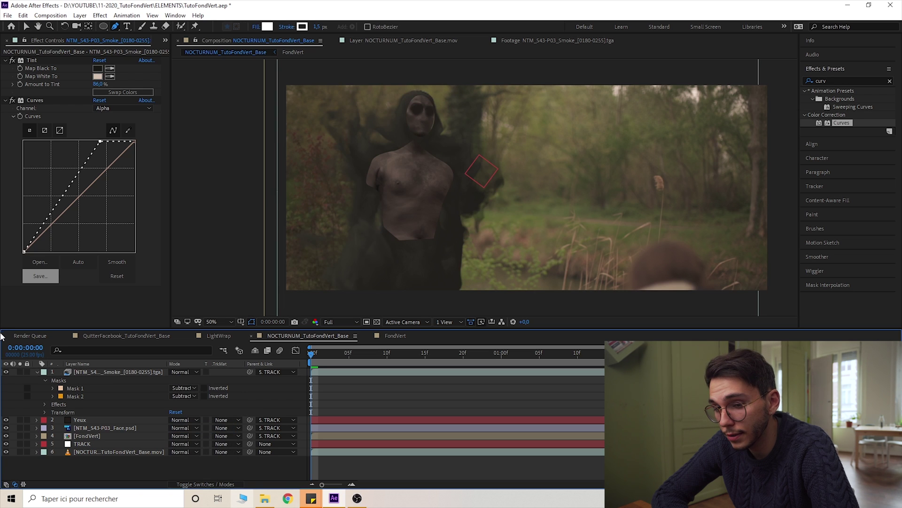
# - Feather the smoke's face mask by 75 pixels and its torso mask by 129 pixels
pyautogui.click(53, 388)
pyautogui.moveTo(191, 402); pyautogui.dragTo(221, 396)
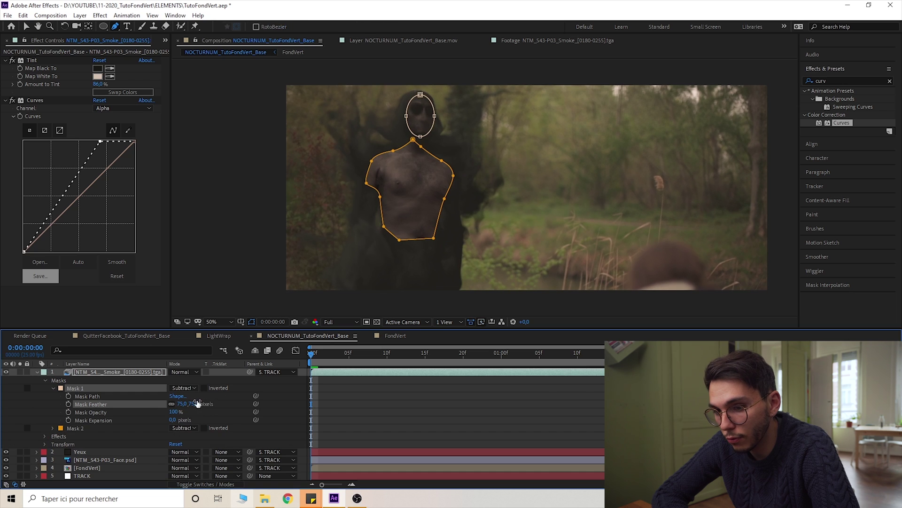
pyautogui.click(225, 402)
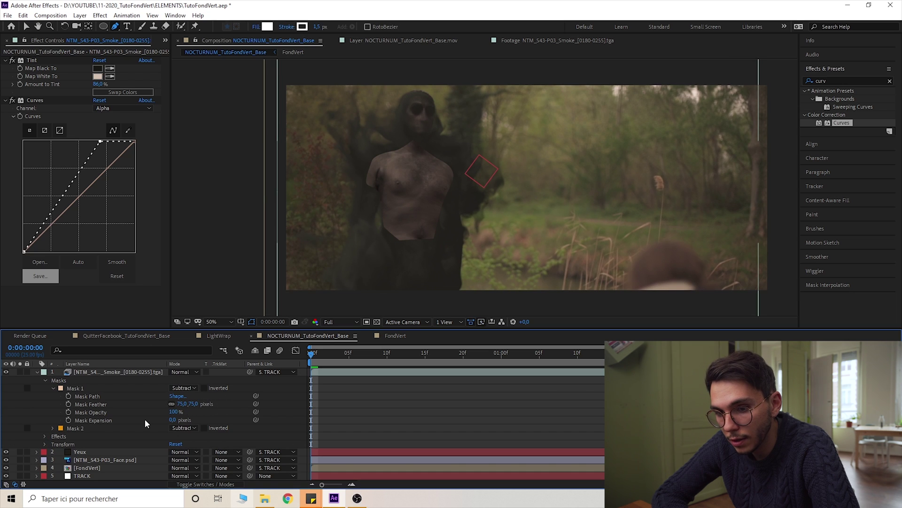
pyautogui.click(54, 428)
pyautogui.moveTo(189, 443); pyautogui.dragTo(237, 432)
# - Extend the lower edge of the smoke's torso mask slightly further down the belly and check the blend up close
pyautogui.moveTo(399, 240); pyautogui.dragTo(439, 244)
pyautogui.moveTo(444, 199); pyautogui.dragTo(489, 238)
pyautogui.click(297, 403)
pyautogui.scroll(1, 388, 202)
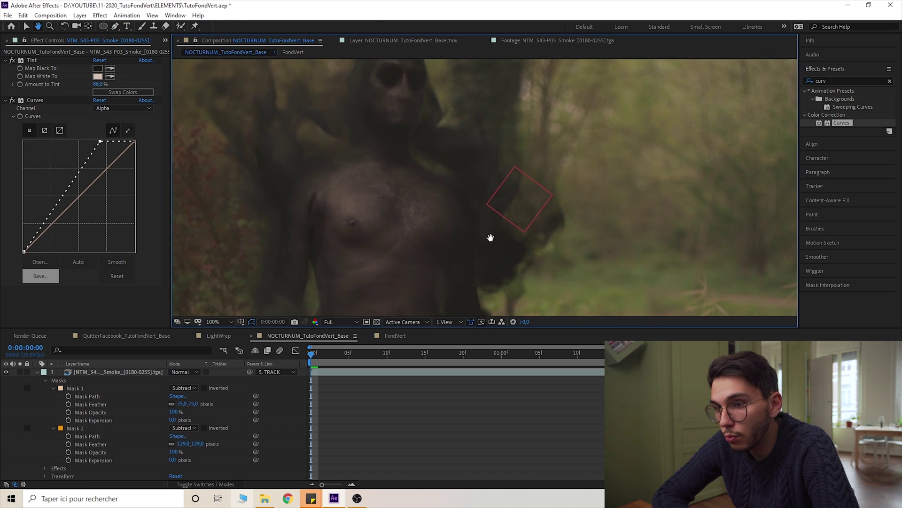
pyautogui.click(37, 372)
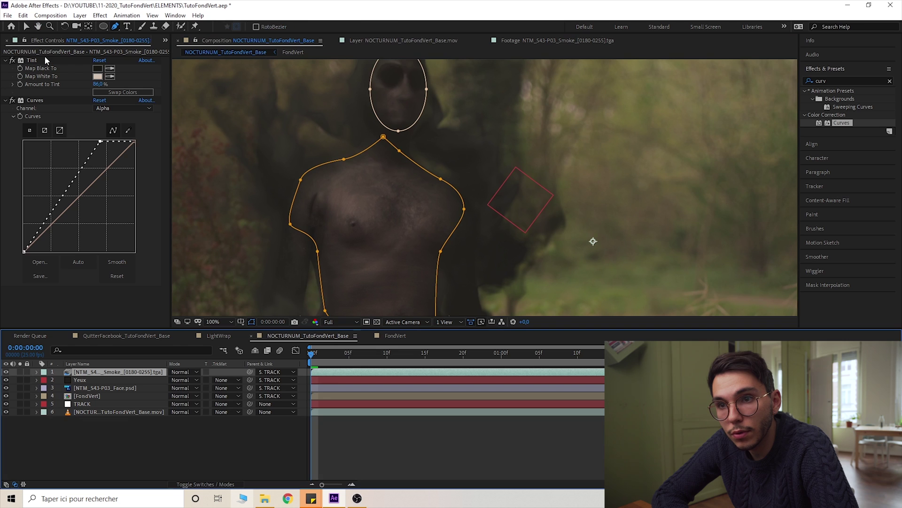
# - Sample the man's chest for the smoke's Map Black To colour, 2F2723, and darken Map White To to C2B2A4
pyautogui.click(99, 70)
pyautogui.moveTo(244, 407); pyautogui.dragTo(244, 401)
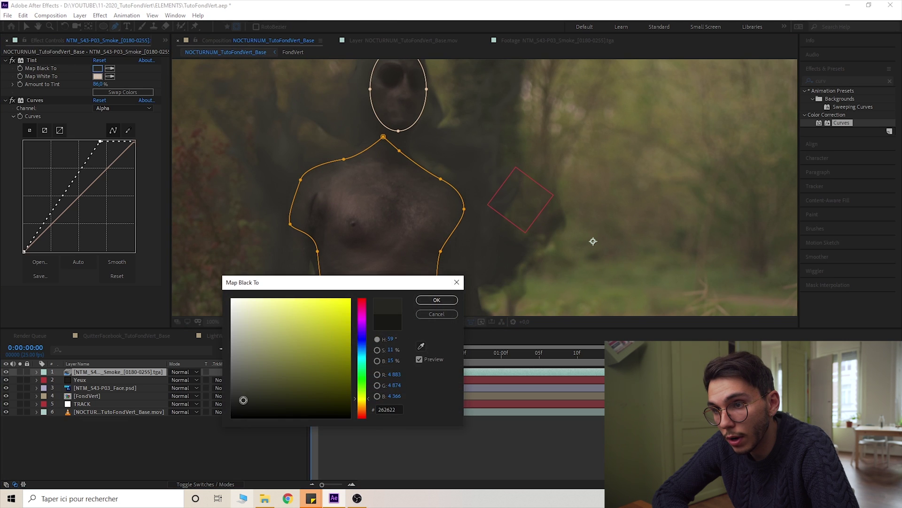
pyautogui.click(421, 347)
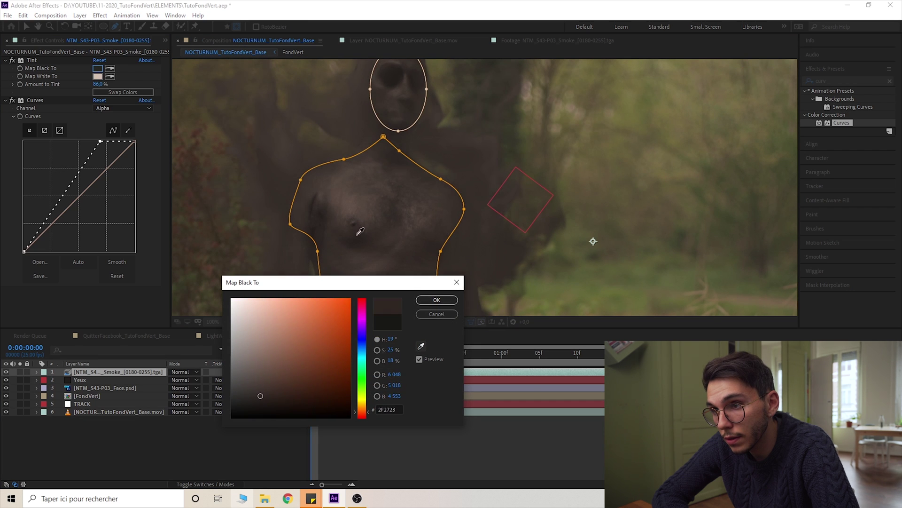
pyautogui.click(436, 300)
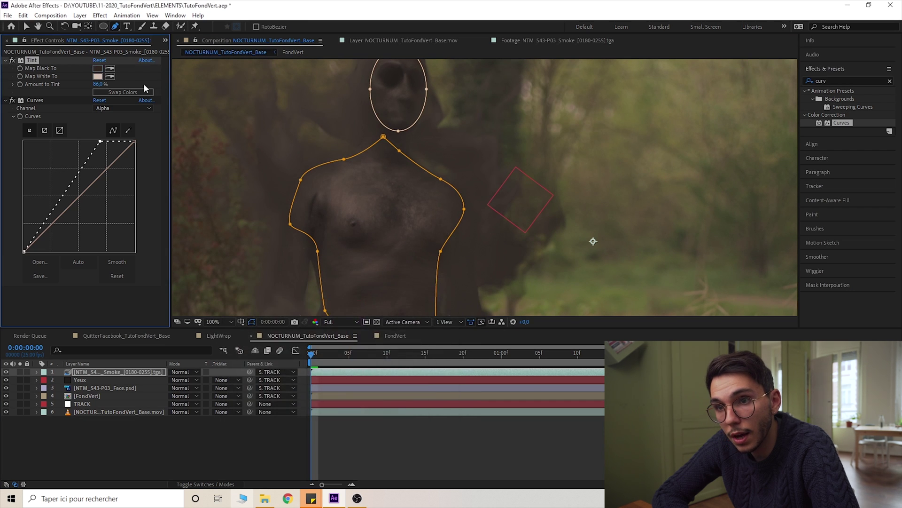
pyautogui.click(97, 76)
pyautogui.moveTo(250, 319); pyautogui.dragTo(249, 327)
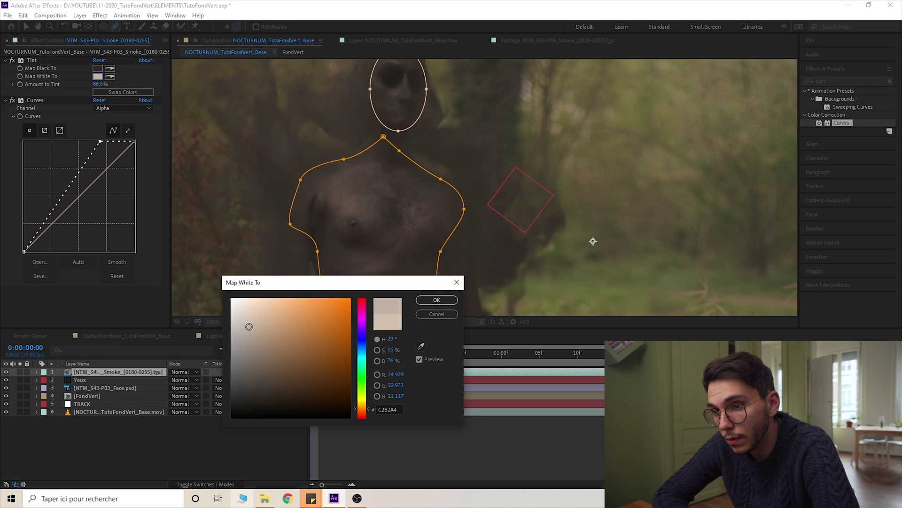
pyautogui.click(421, 300)
# - Bend the smoke's RGB curve into a slight S shape, darkening the shadows and lifting the upper midtones
pyautogui.click(122, 108)
pyautogui.click(114, 118)
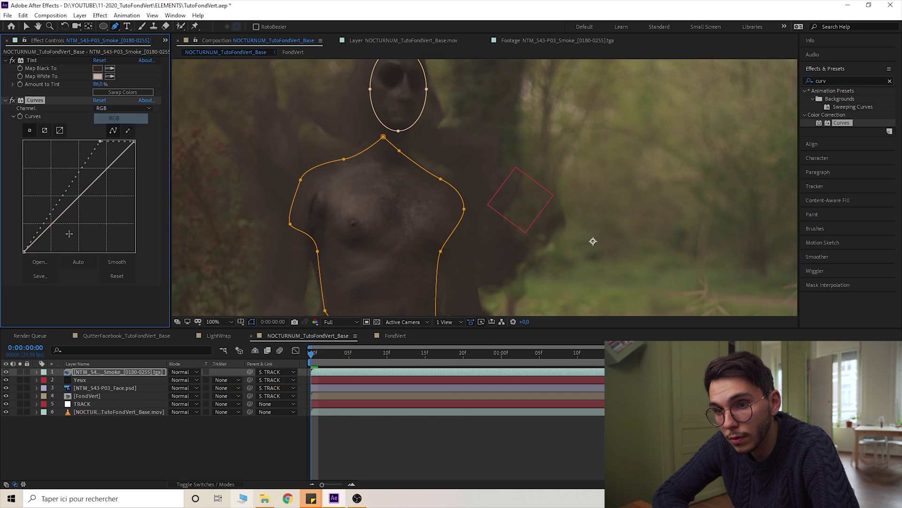
pyautogui.moveTo(60, 218); pyautogui.dragTo(61, 218)
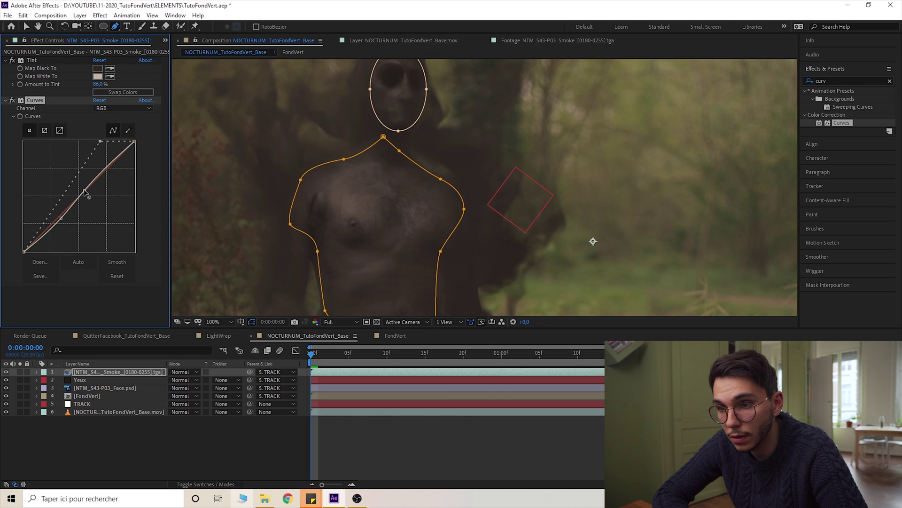
pyautogui.click(154, 434)
pyautogui.scroll(-2, 411, 195)
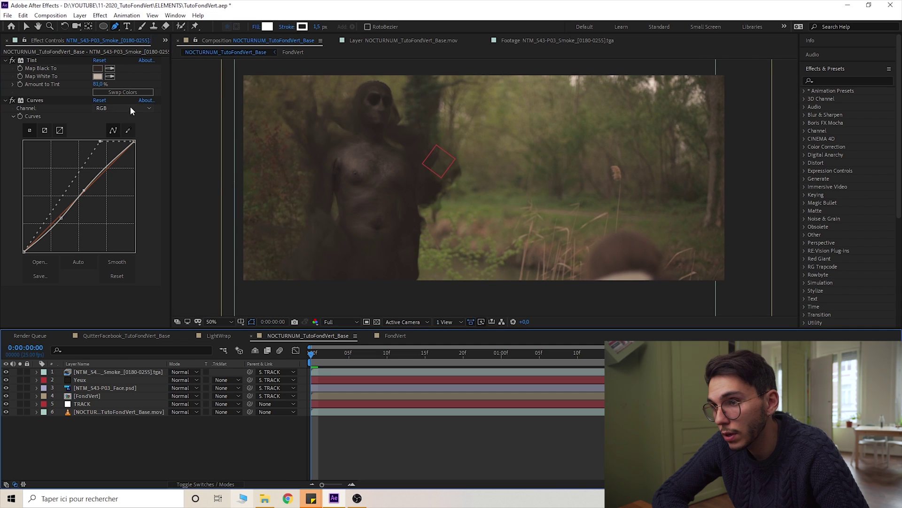
# - Fine-tune the midtones of the smoke's Red channel curve and preview the composite in motion
pyautogui.click(130, 110)
pyautogui.click(125, 126)
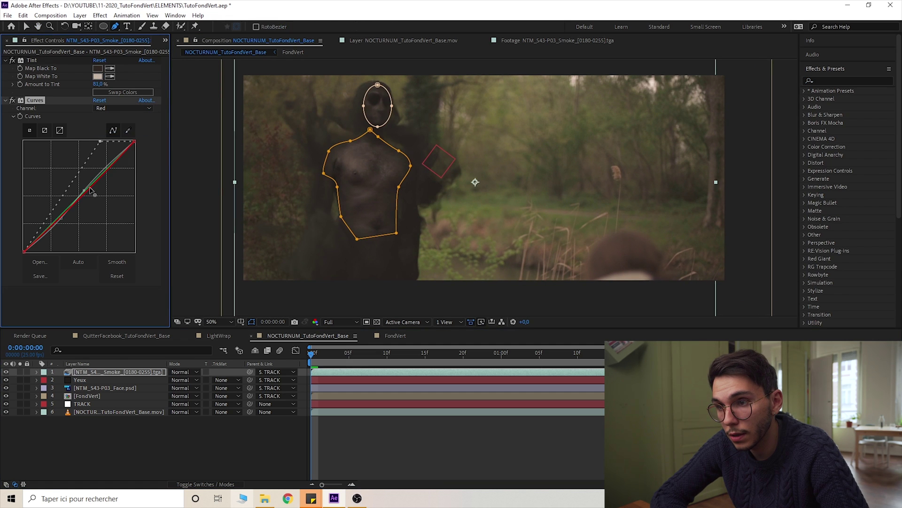
pyautogui.click(193, 472)
pyautogui.moveTo(427, 180); pyautogui.dragTo(459, 186)
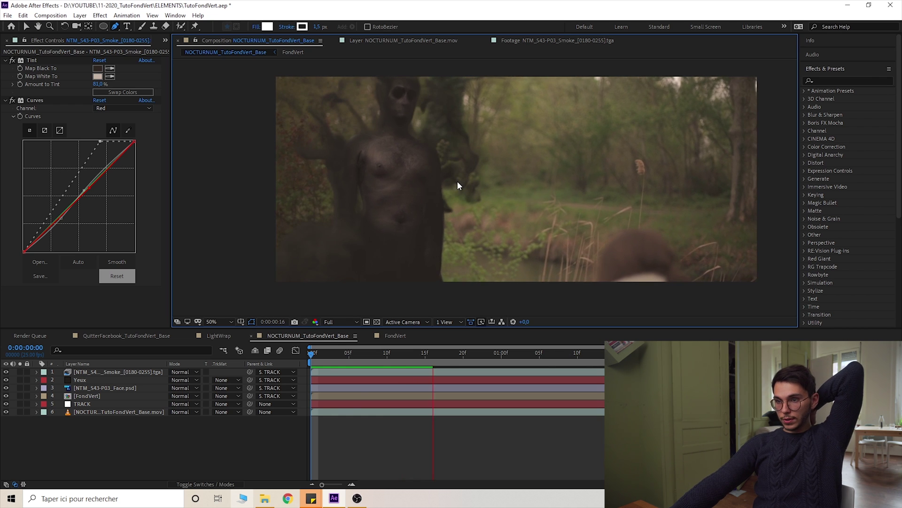
pyautogui.press('space')
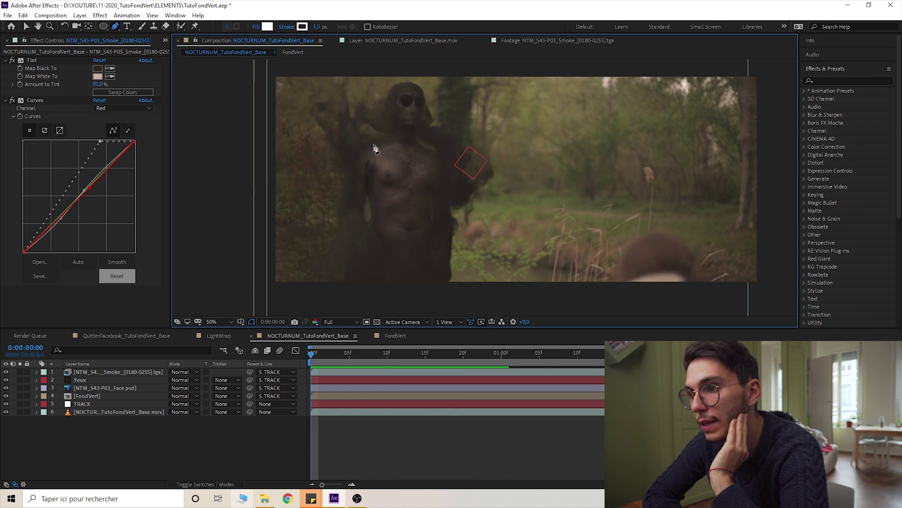
# - Import the smoke's Z Depth render as a Targa sequence, starting from NTM_S43-P03_Smoke__FusionWorks Z Depth0180.tga in the Rendu1 folder
pyautogui.click(63, 41)
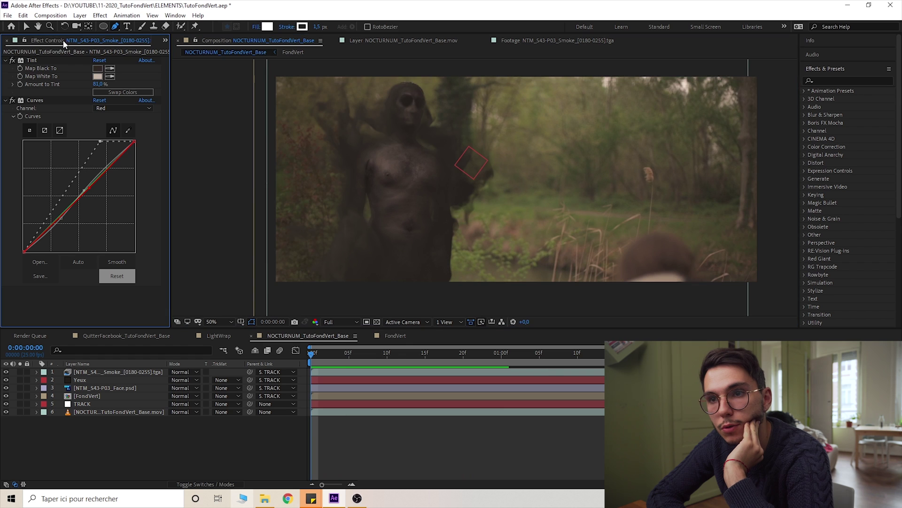
pyautogui.scroll(1, 45, 42)
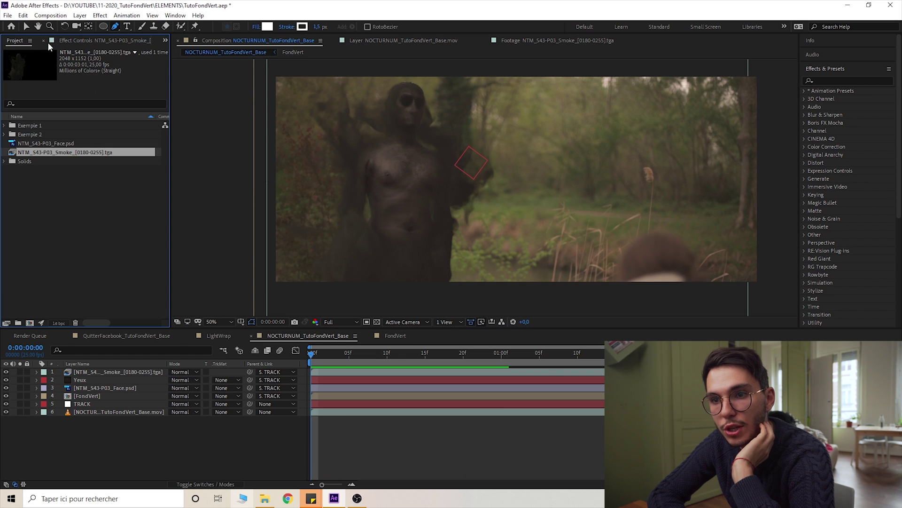
pyautogui.doubleClick(53, 198)
pyautogui.click(195, 109)
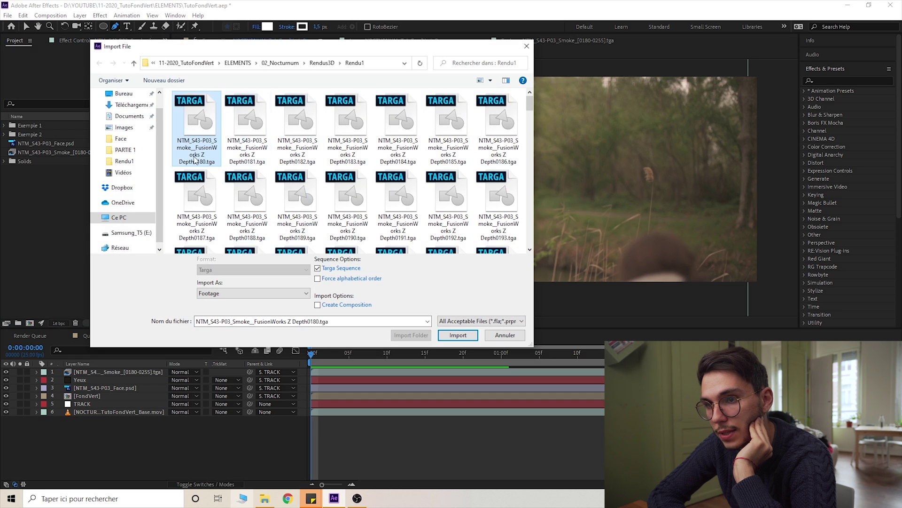
pyautogui.click(458, 335)
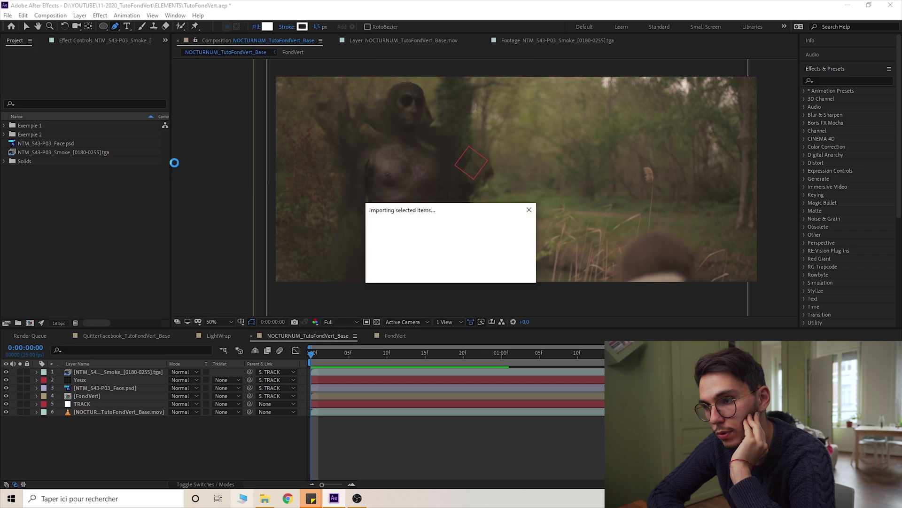
pyautogui.click(473, 303)
# - Interpret the imported Z Depth sequence at 25 frames per second
pyautogui.rightClick(71, 162)
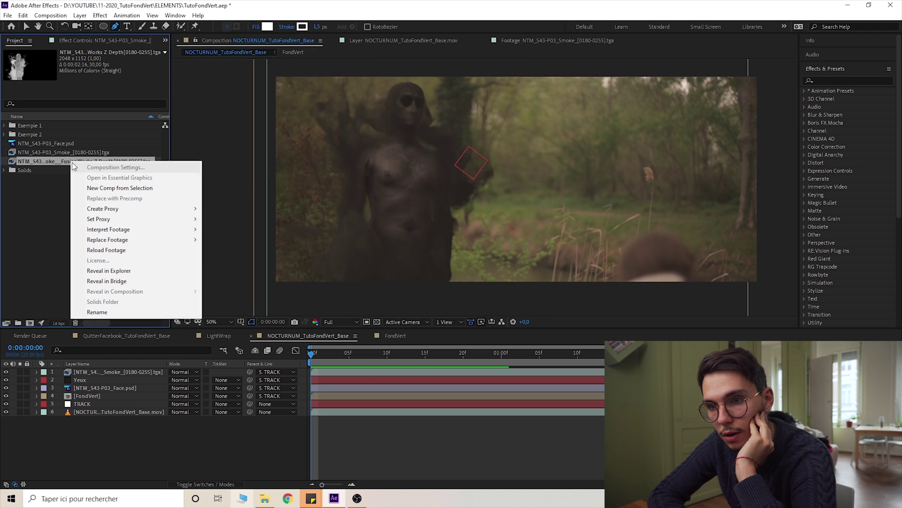
pyautogui.moveTo(126, 231)
pyautogui.click(209, 229)
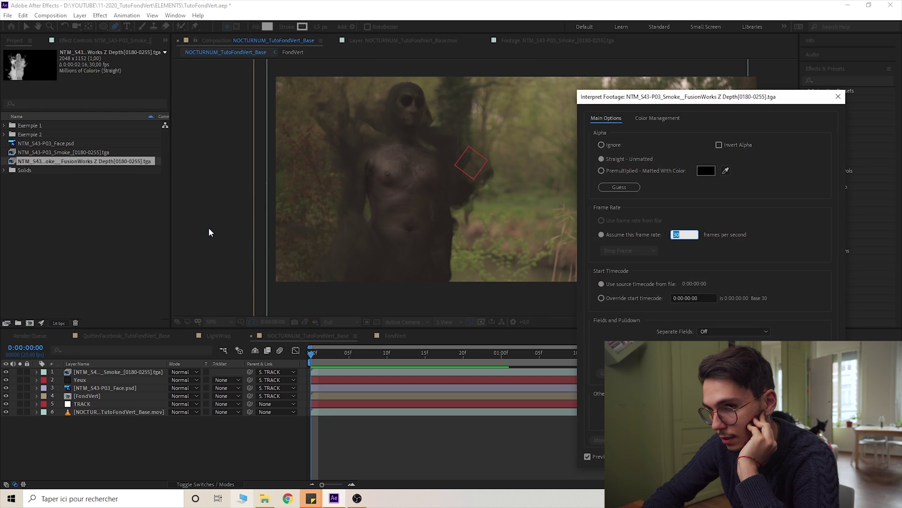
pyautogui.press('Return')
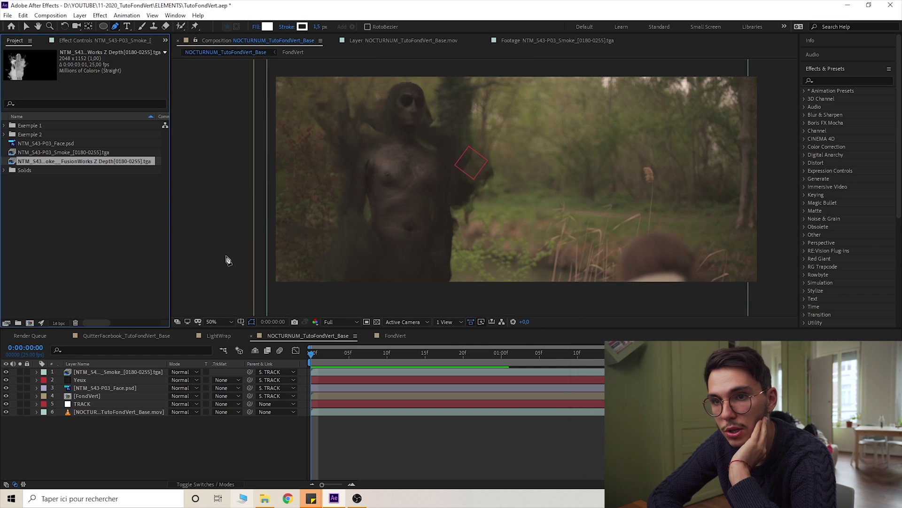
# - Open the Z Depth footage on its own and play it through to examine the depth pass
pyautogui.doubleClick(10, 162)
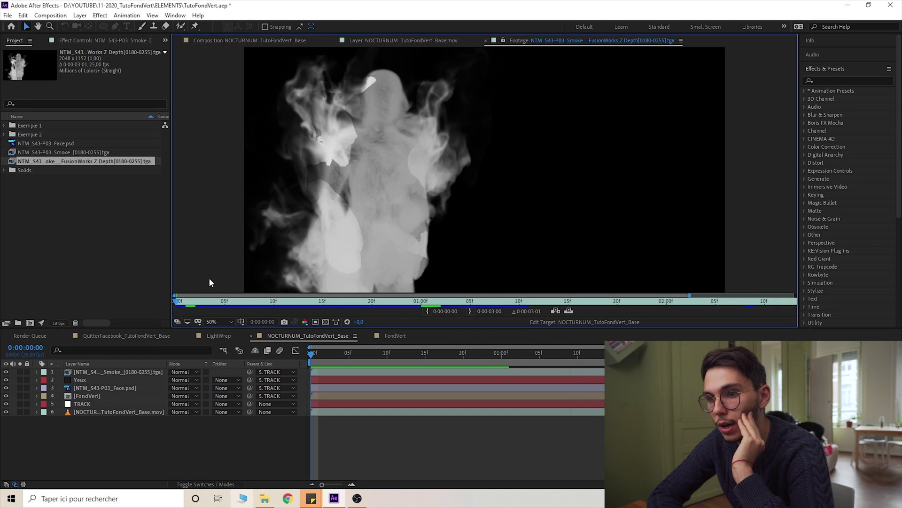
pyautogui.press('space')
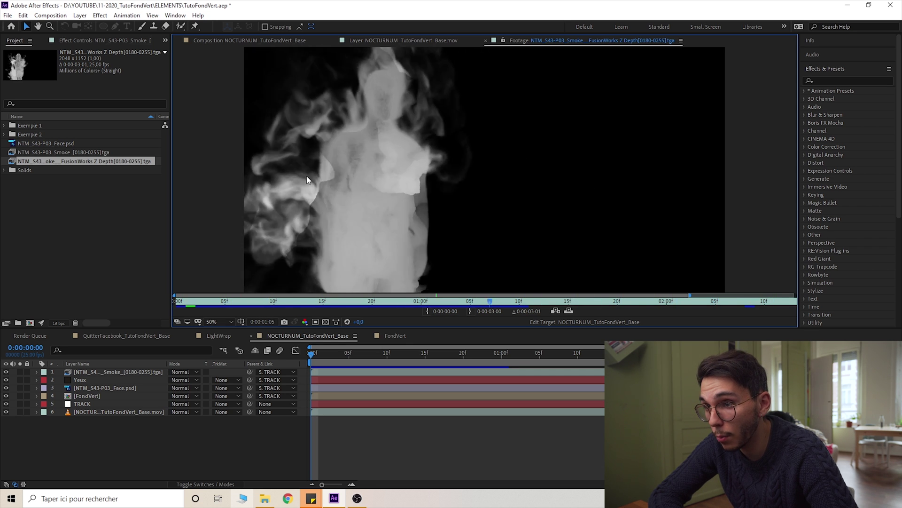
pyautogui.click(178, 302)
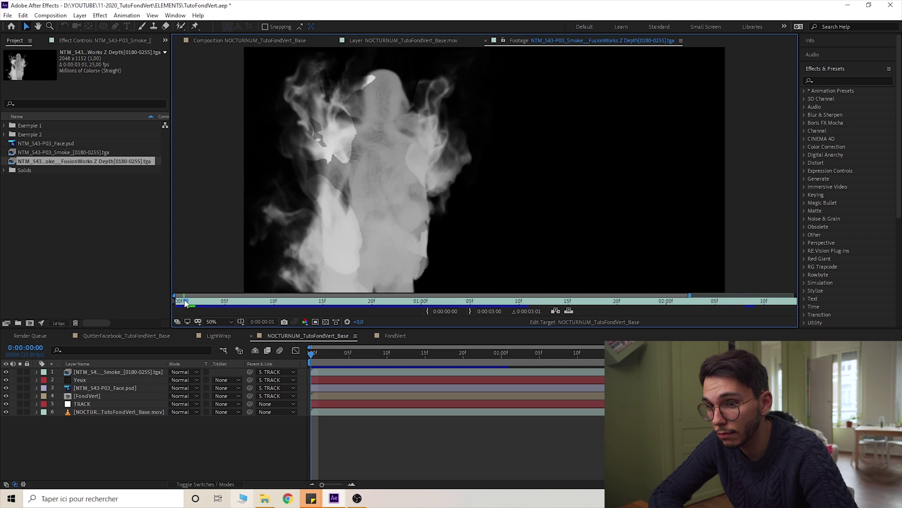
# - Add the Z Depth sequence above the smoke in NOCTURNUM_TutoFondVert_Base, align it with the smoke and parent it to TRACK
pyautogui.click(300, 41)
pyautogui.moveTo(66, 161); pyautogui.dragTo(136, 375)
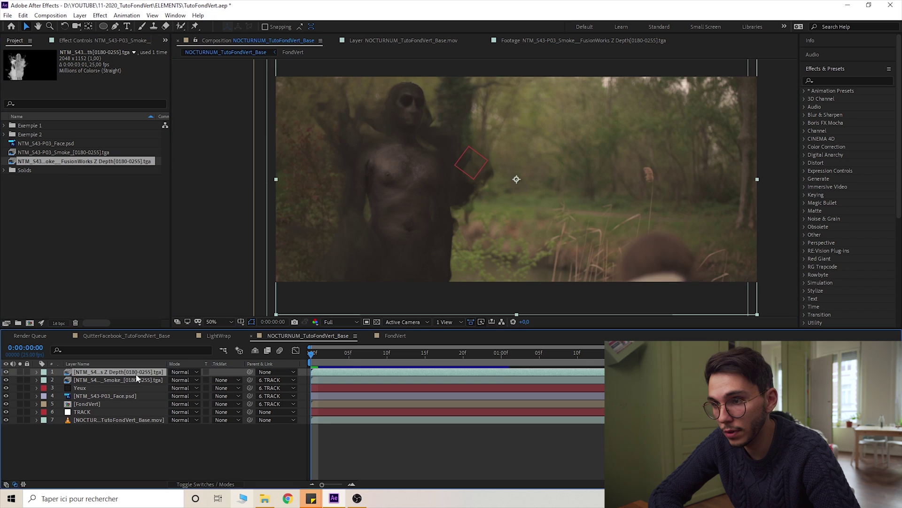
pyautogui.click(127, 433)
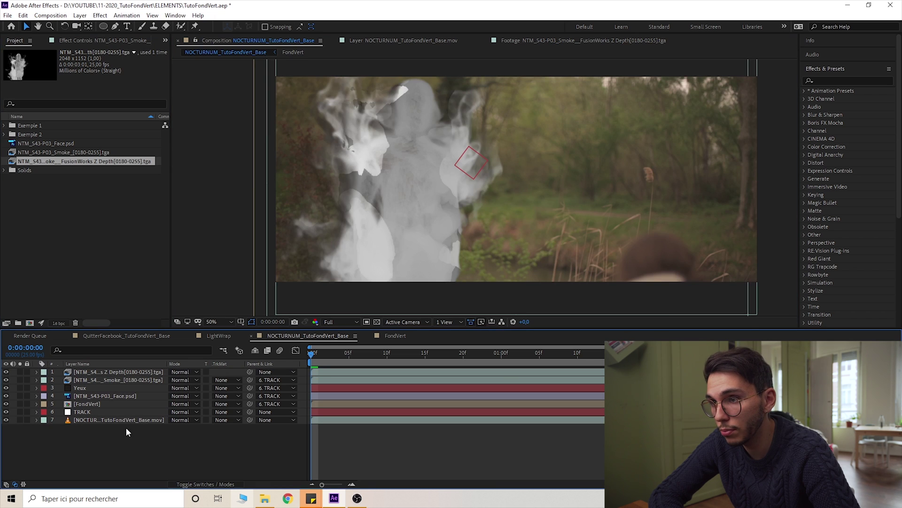
pyautogui.click(117, 379)
pyautogui.click(142, 372)
pyautogui.moveTo(423, 154); pyautogui.dragTo(415, 157)
pyautogui.moveTo(249, 371); pyautogui.dragTo(95, 409)
# - Lower the Z Depth layer's opacity to 3% and compare the composite with and without it
pyautogui.click(132, 373)
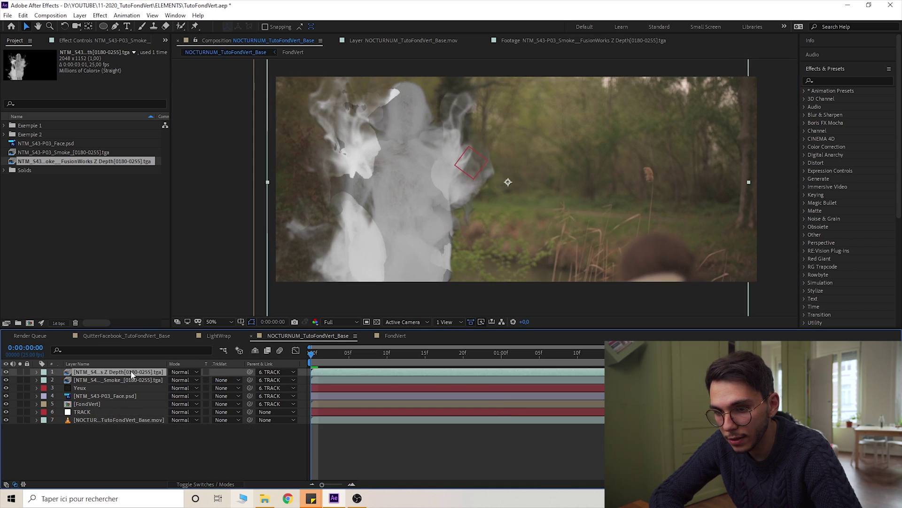
pyautogui.press('t')
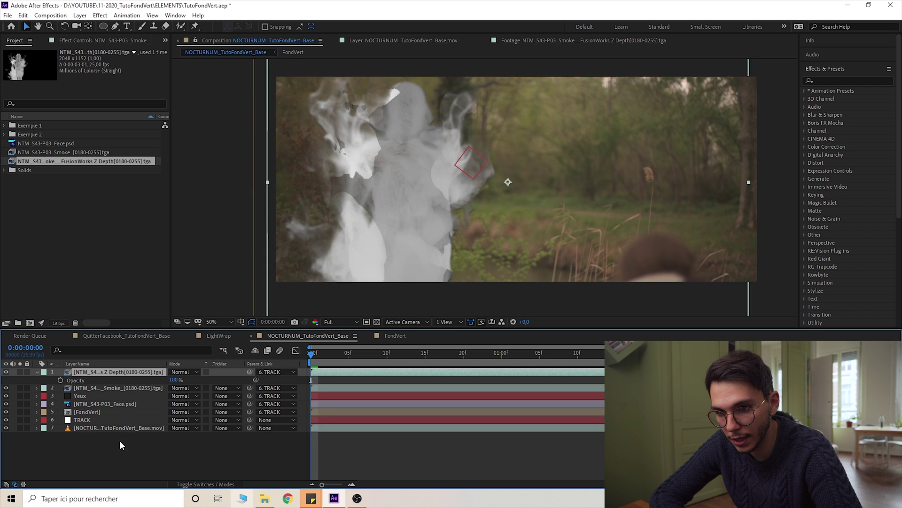
pyautogui.moveTo(174, 379); pyautogui.dragTo(123, 372)
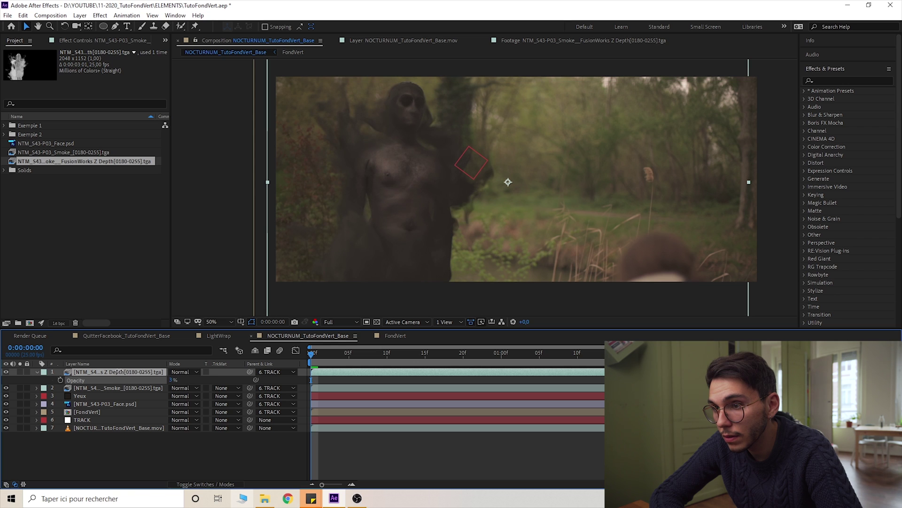
pyautogui.click(5, 373)
pyautogui.click(4, 373)
# - Apply the Curves effect to the Z Depth layer
pyautogui.click(813, 81)
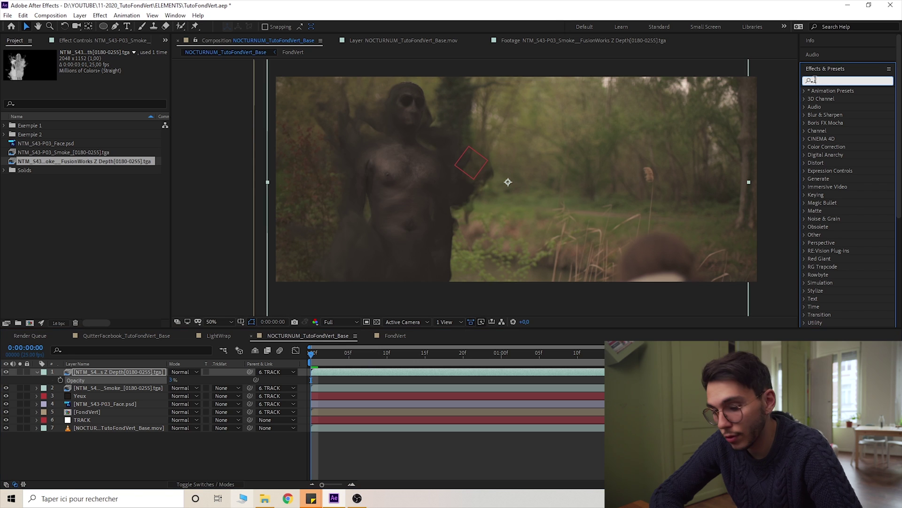
pyautogui.write('curve')
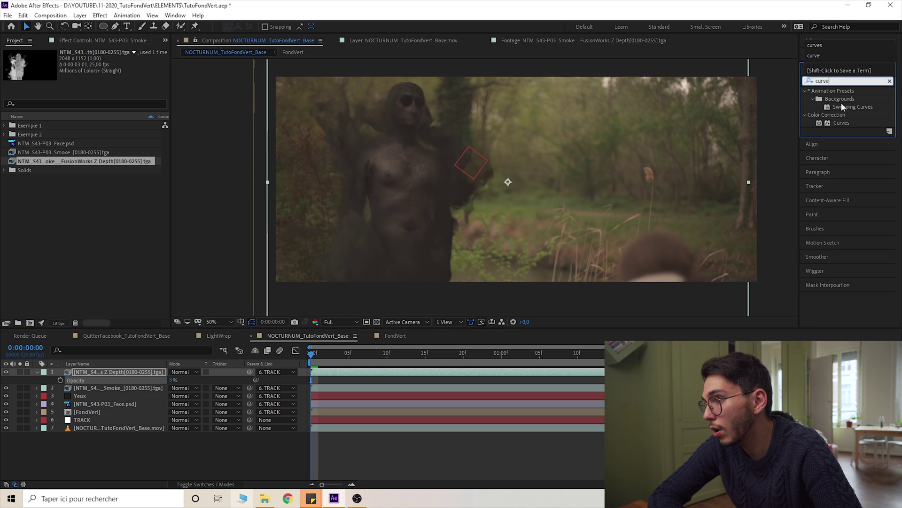
pyautogui.click(842, 123)
pyautogui.moveTo(116, 373); pyautogui.dragTo(114, 374)
# - Raise the Z Depth layer's opacity to 88% and bend its RGB curve to deepen the shadows, steepen the midtones and lower the highlights
pyautogui.moveTo(172, 388); pyautogui.dragTo(201, 375)
pyautogui.moveTo(52, 193); pyautogui.dragTo(59, 196)
pyautogui.moveTo(96, 158); pyautogui.dragTo(83, 178)
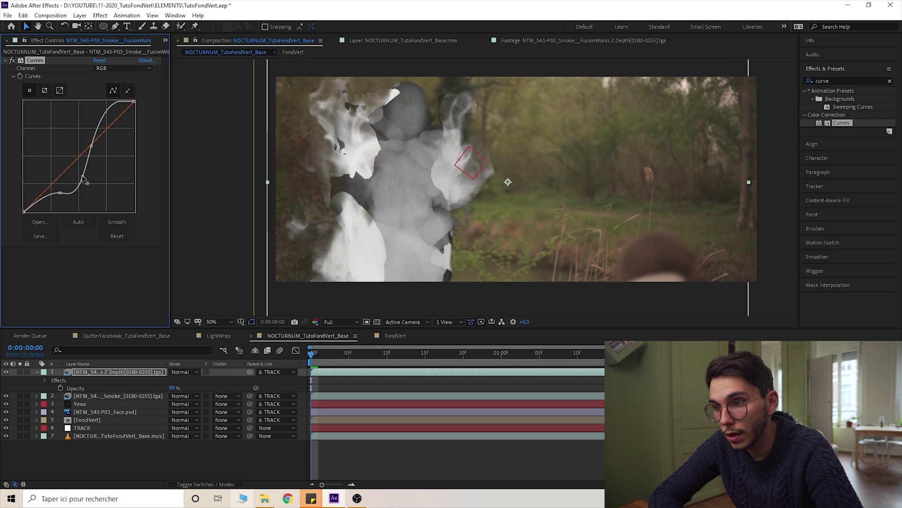
pyautogui.moveTo(110, 107); pyautogui.dragTo(113, 128)
pyautogui.moveTo(83, 179); pyautogui.dragTo(61, 200)
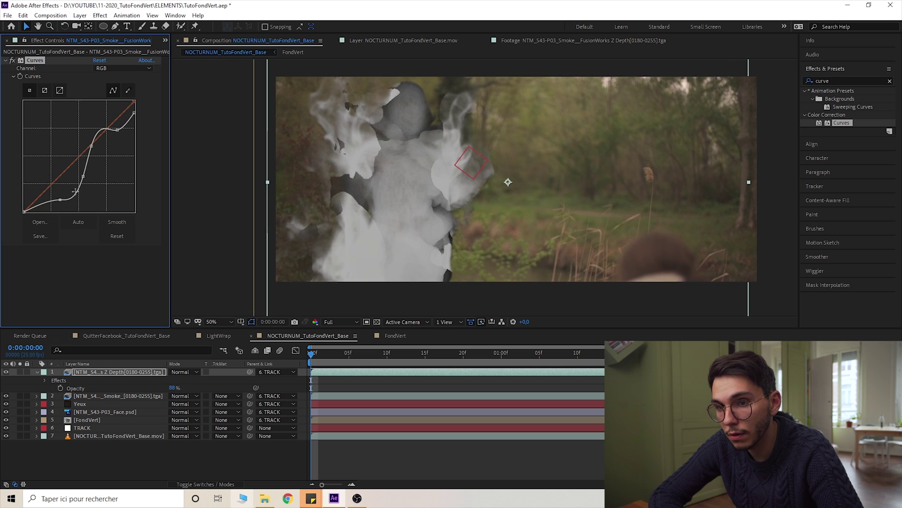
pyautogui.moveTo(87, 170); pyautogui.dragTo(95, 151)
pyautogui.click(14, 60)
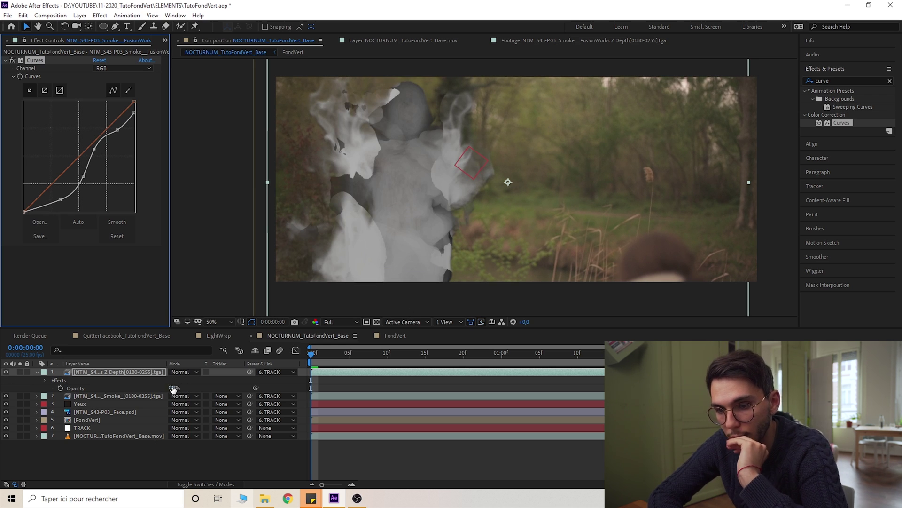
# - Set the Z Depth layer's opacity to 6% and check the effect of its Curves on the torso up close
pyautogui.moveTo(171, 386); pyautogui.dragTo(136, 382)
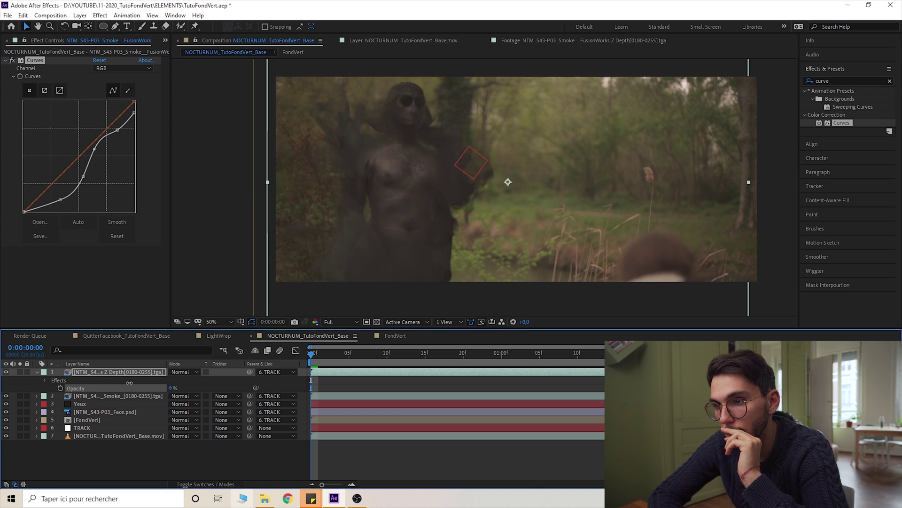
pyautogui.moveTo(130, 383); pyautogui.dragTo(129, 384)
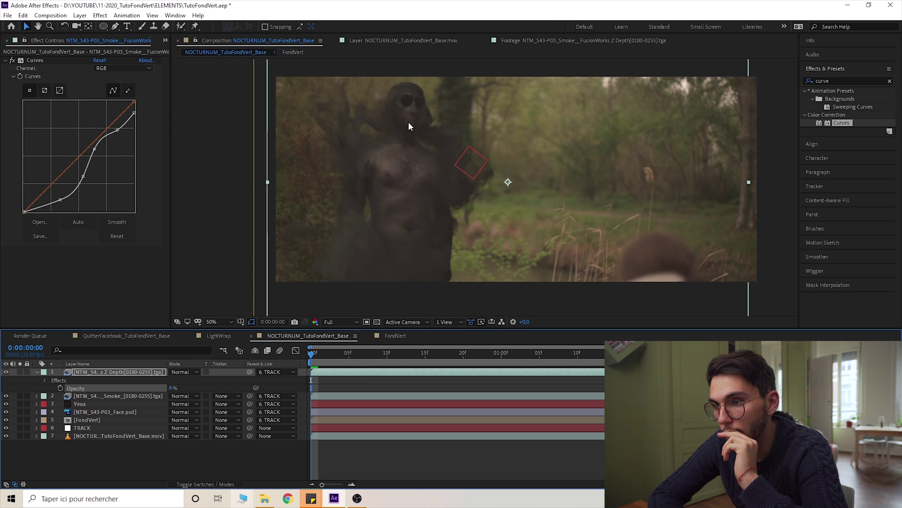
pyautogui.scroll(1, 376, 137)
pyautogui.moveTo(353, 148); pyautogui.dragTo(453, 188)
pyautogui.click(10, 60)
pyautogui.moveTo(409, 180); pyautogui.dragTo(394, 179)
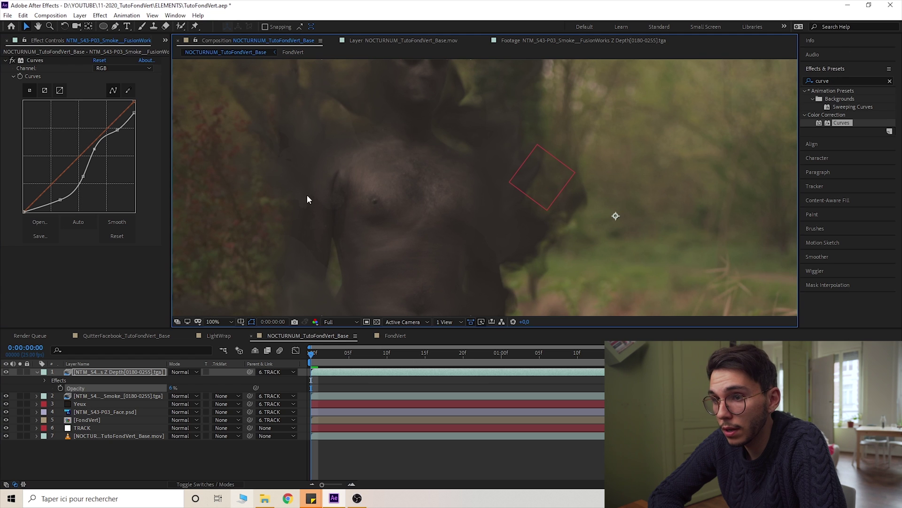
# - Apply Gaussian Blur (Legacy) to the Z Depth layer with a Blurriness of 5
pyautogui.click(843, 82)
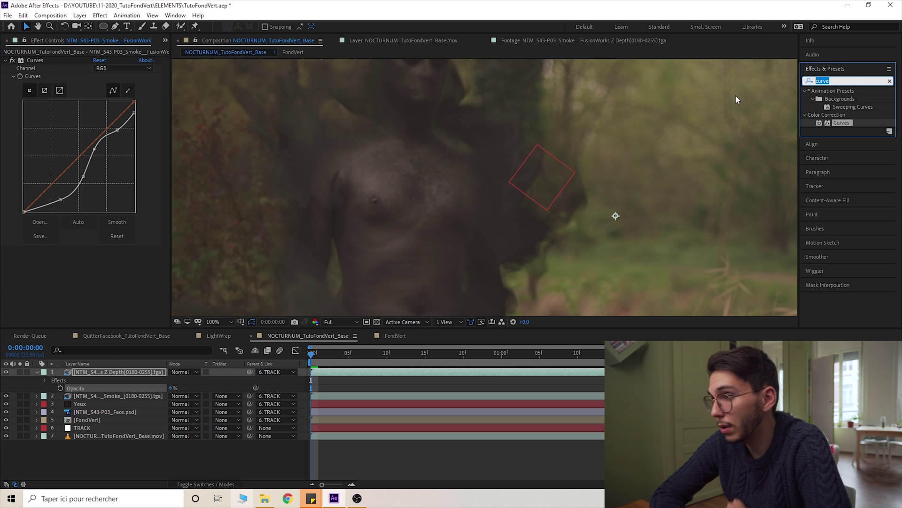
pyautogui.moveTo(727, 156); pyautogui.dragTo(684, 112)
pyautogui.write('blur')
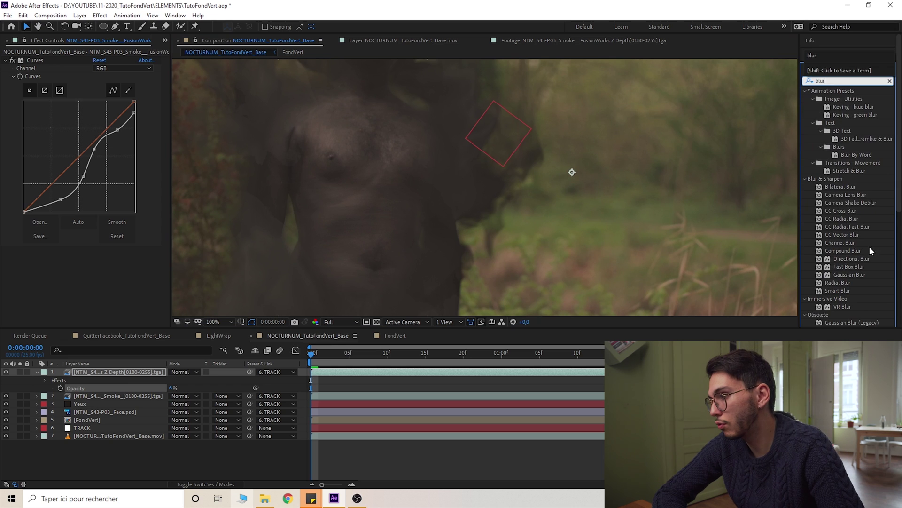
pyautogui.scroll(-2, 865, 251)
pyautogui.moveTo(841, 265); pyautogui.dragTo(118, 374)
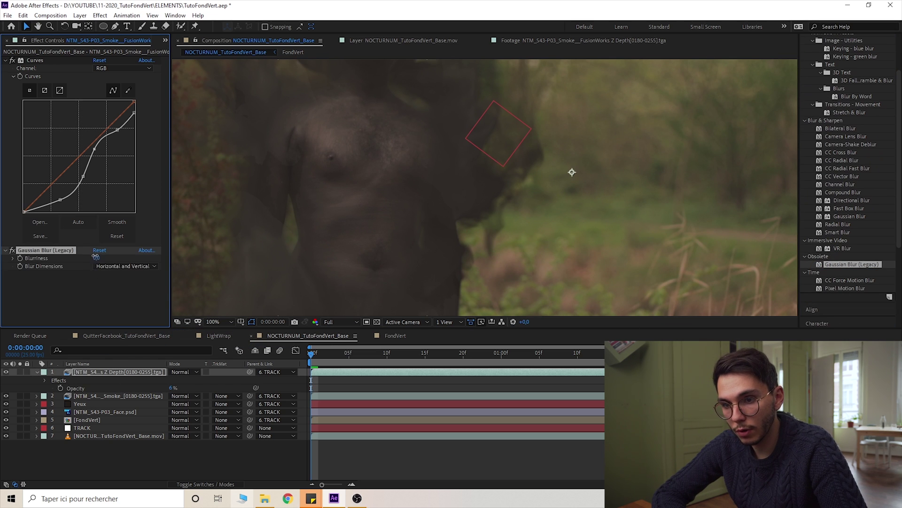
pyautogui.write('5')
pyautogui.press('Return')
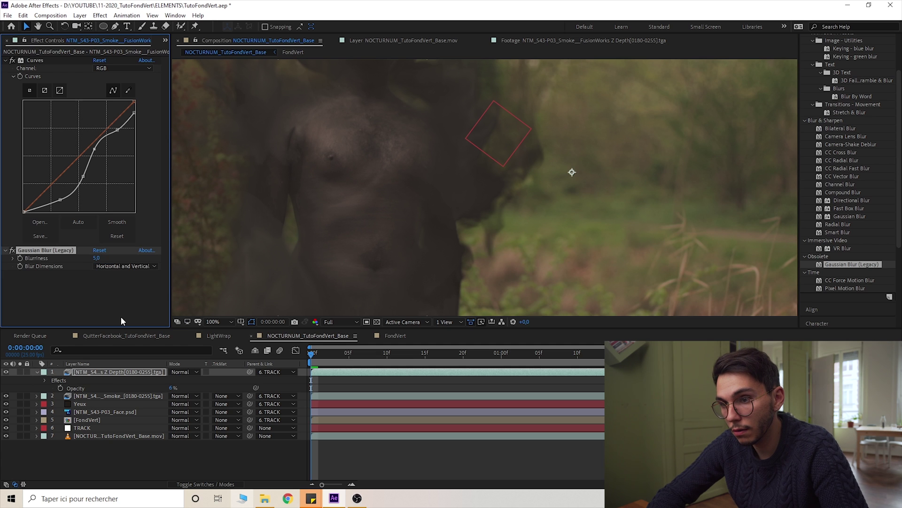
# - Preview the composite in motion to check how the blurred Z Depth pass blends with the man
pyautogui.scroll(-1, 296, 167)
pyautogui.moveTo(443, 199); pyautogui.dragTo(387, 217)
pyautogui.press('space')
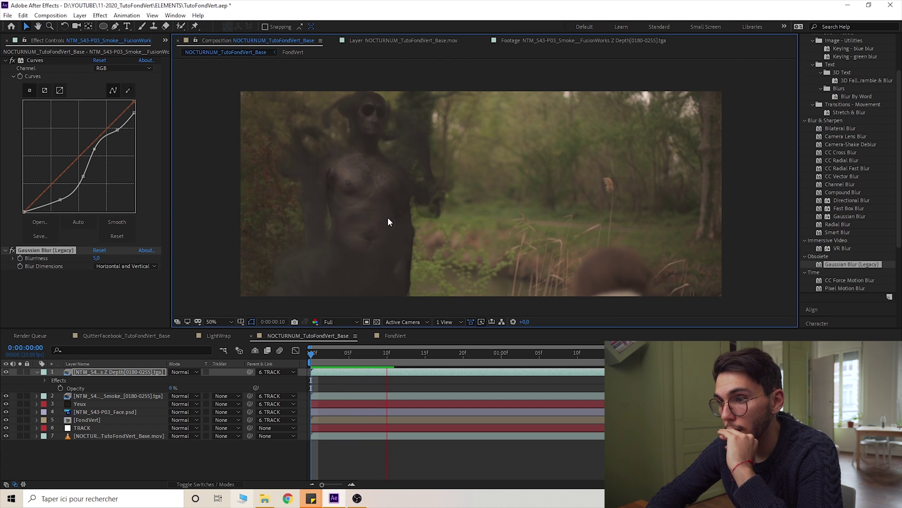
pyautogui.press('space')
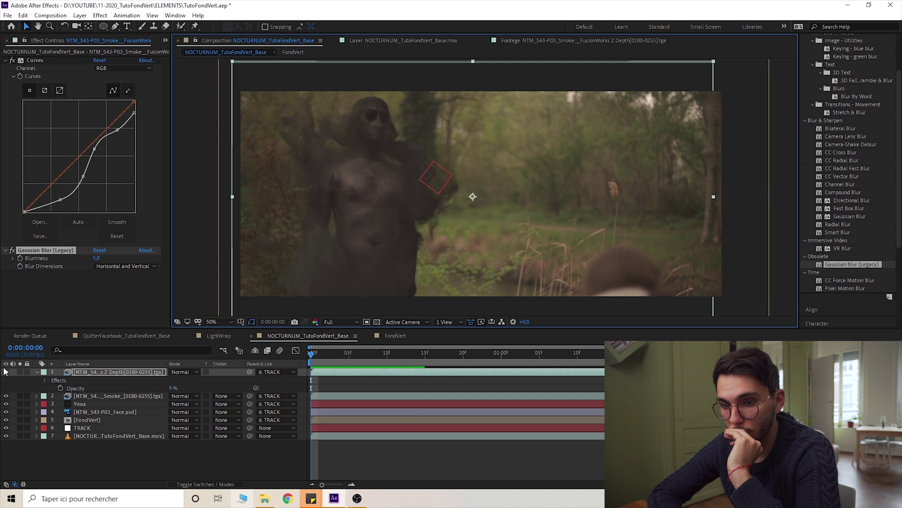
# - Adjust the FondVert layer's RGB curve, lowering the shadow point and slightly raising the white end point for more contrast
pyautogui.click(91, 421)
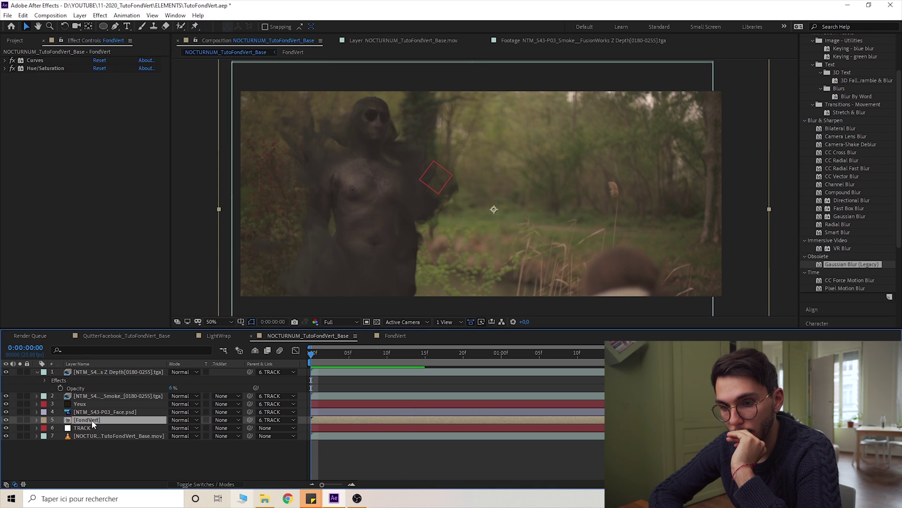
pyautogui.click(5, 60)
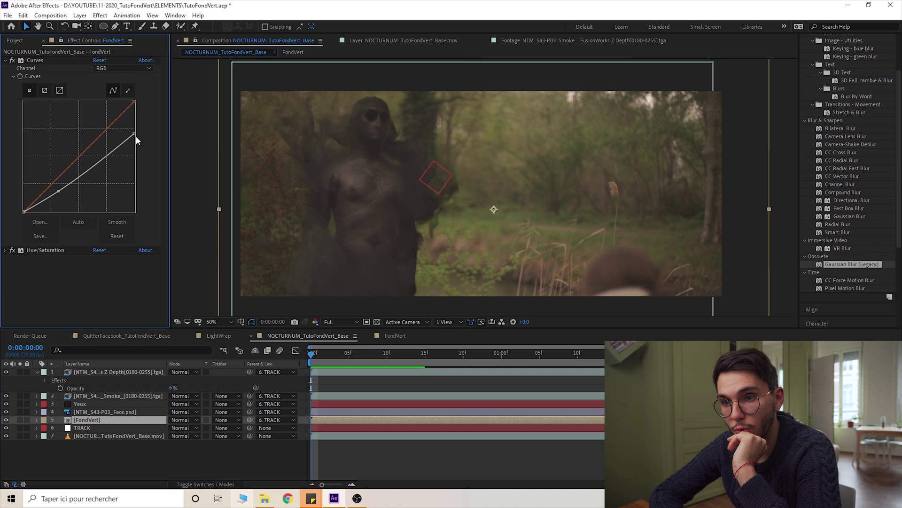
pyautogui.moveTo(134, 134); pyautogui.dragTo(139, 147)
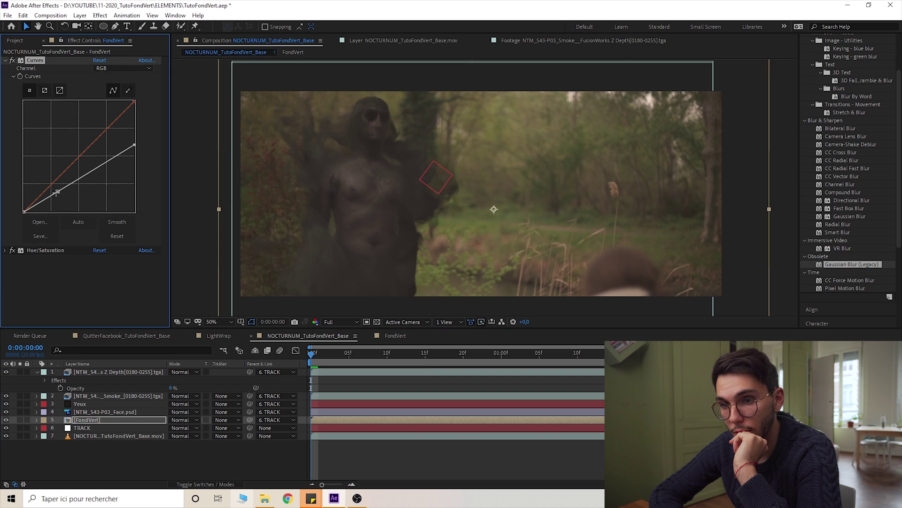
pyautogui.moveTo(56, 192); pyautogui.dragTo(60, 199)
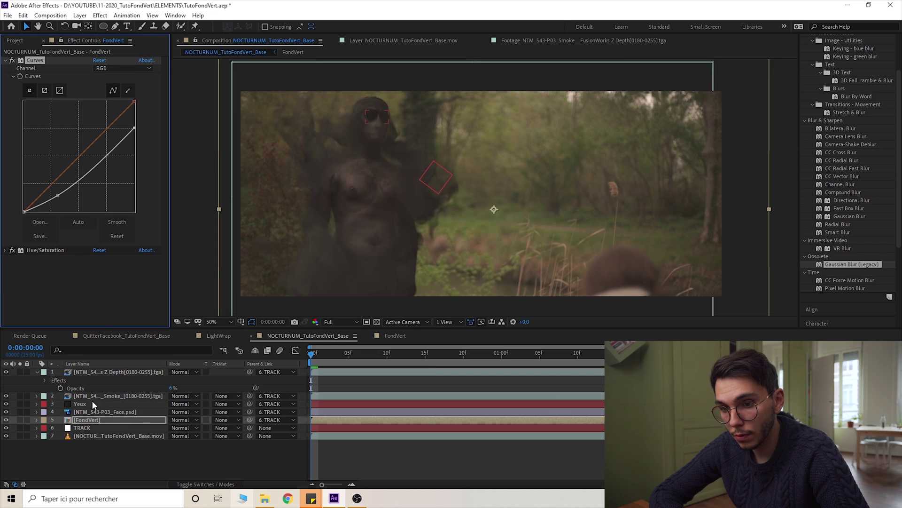
# - Lift the midtone point of the smoke layer's RGB curve and preview the composite
pyautogui.click(92, 403)
pyautogui.click(91, 397)
pyautogui.click(126, 109)
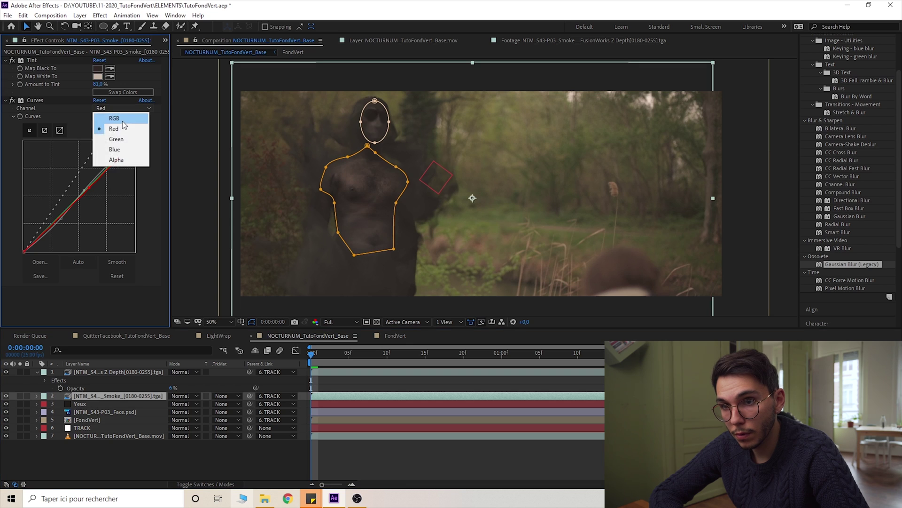
pyautogui.click(123, 113)
pyautogui.moveTo(85, 190); pyautogui.dragTo(85, 184)
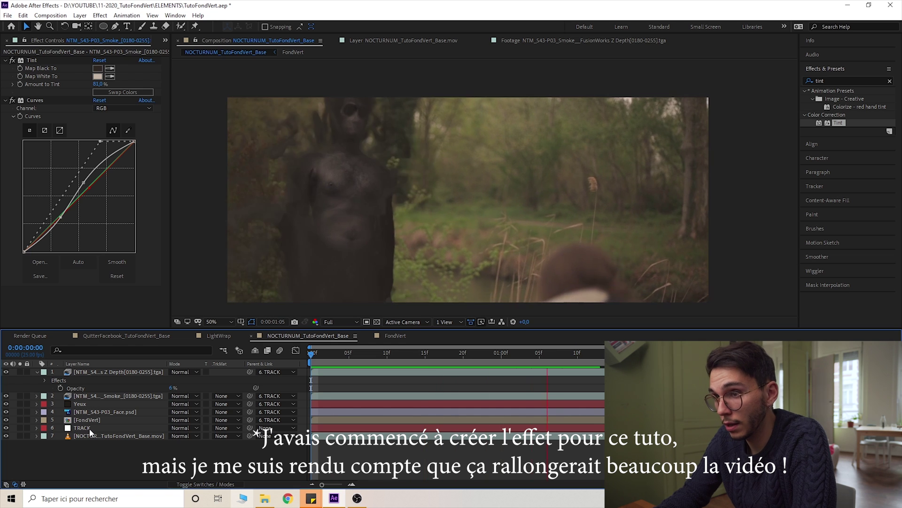
# - Stop the preview and add an adjustment layer named CC above all other layers
pyautogui.press('space')
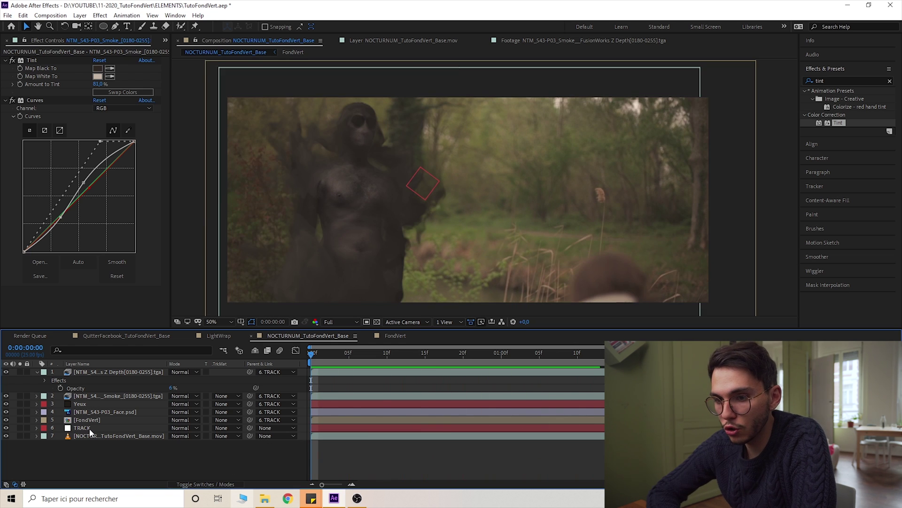
pyautogui.rightClick(108, 473)
pyautogui.moveTo(150, 370)
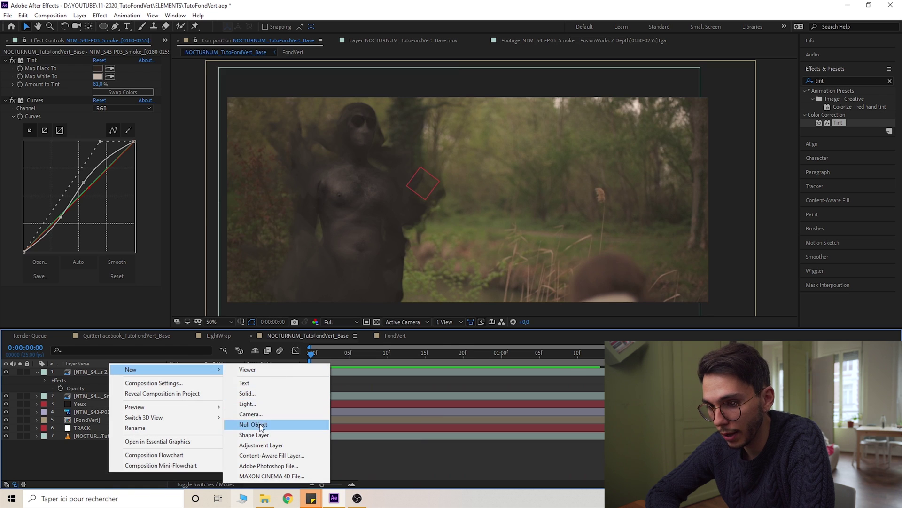
pyautogui.click(261, 445)
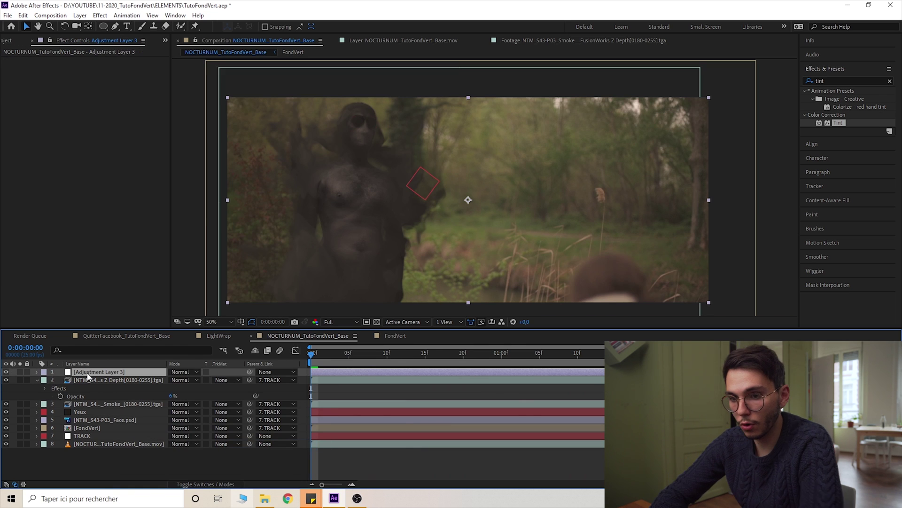
pyautogui.rightClick(105, 373)
pyautogui.click(100, 373)
pyautogui.press('Return')
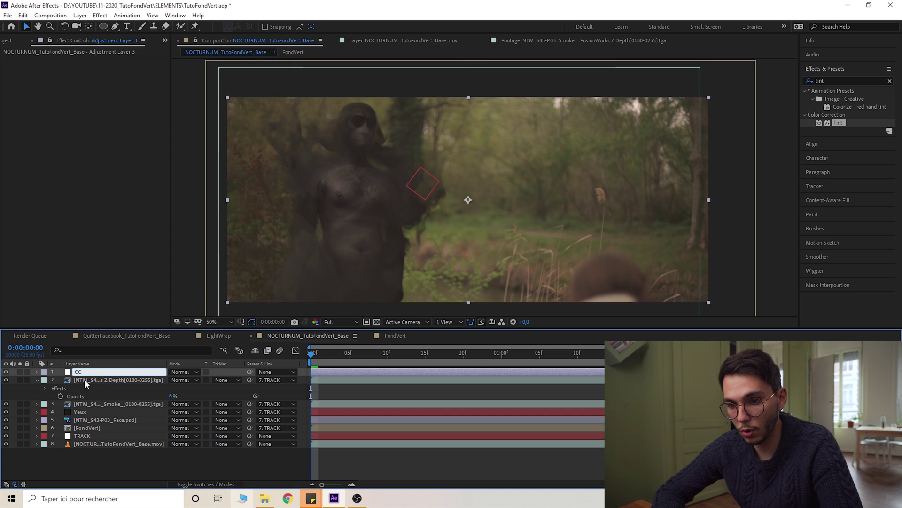
pyautogui.click(84, 379)
# - Apply the Lumetri Color effect to the CC adjustment layer
pyautogui.click(71, 372)
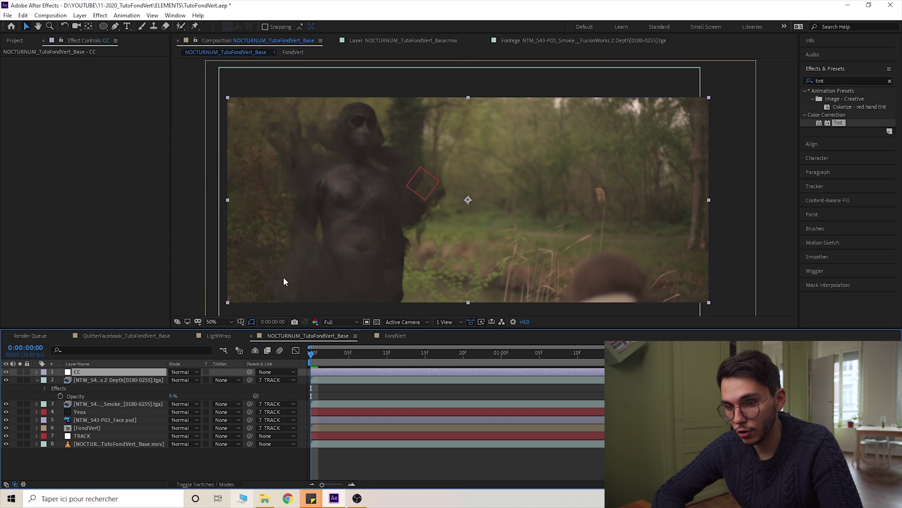
pyautogui.moveTo(842, 82); pyautogui.dragTo(623, 89)
pyautogui.write('lumetri')
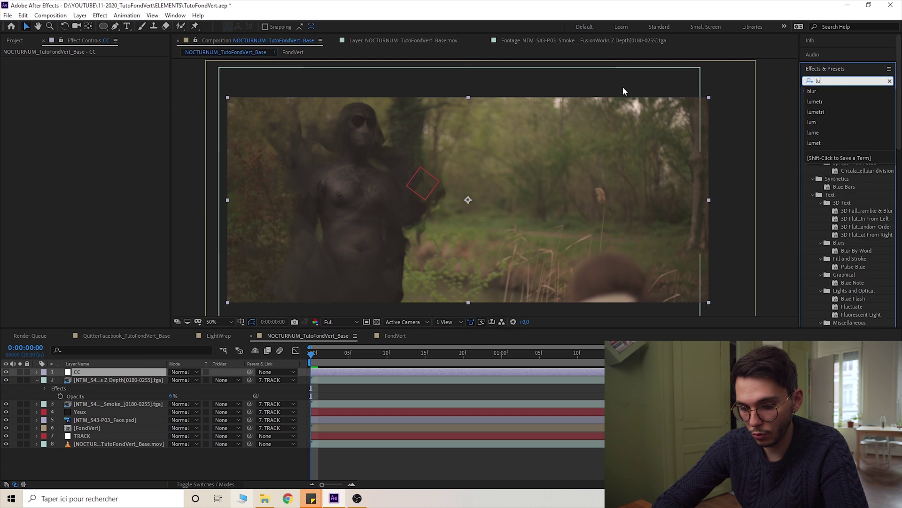
pyautogui.moveTo(826, 103); pyautogui.dragTo(288, 266)
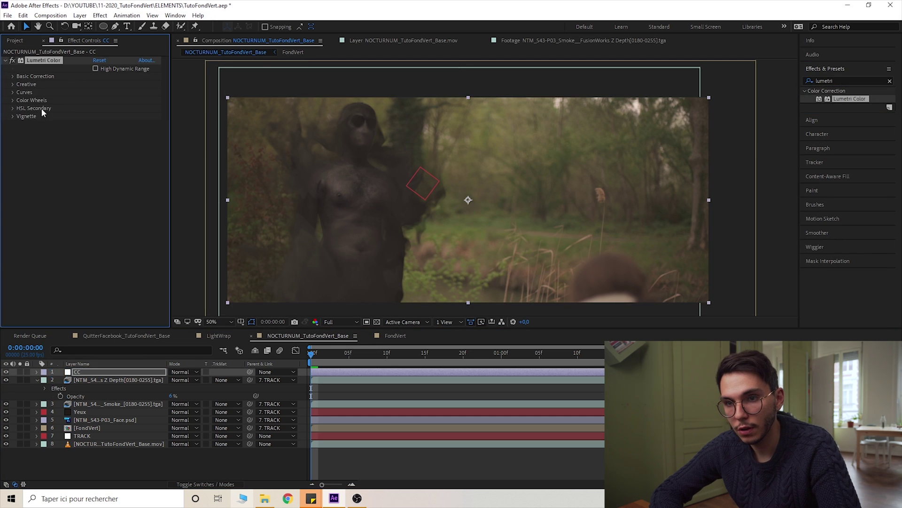
# - Try the Fuji ETERNA 250D Fuji 3510, Fuji ETERNA 250D Kodak 2395 and Kodak 5205 Fuji 3510 creative looks in Lumetri Color
pyautogui.click(14, 84)
pyautogui.click(102, 100)
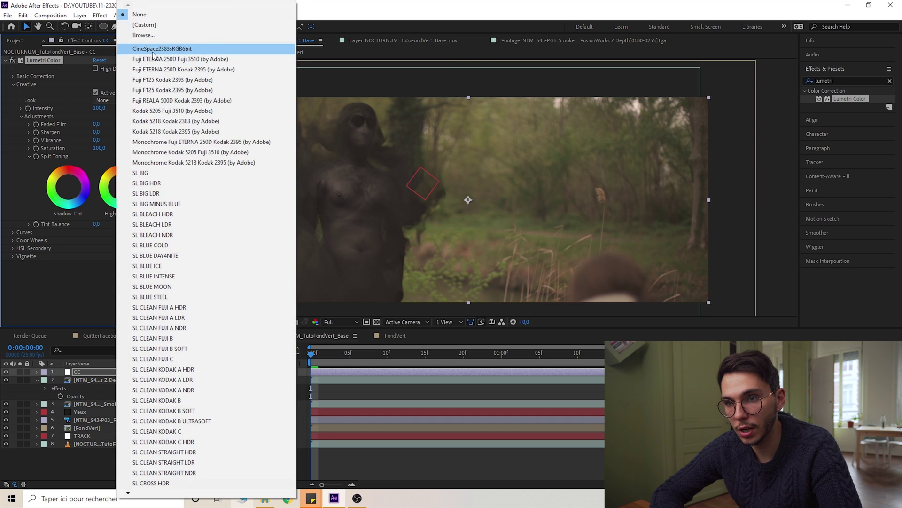
pyautogui.click(154, 59)
pyautogui.click(114, 101)
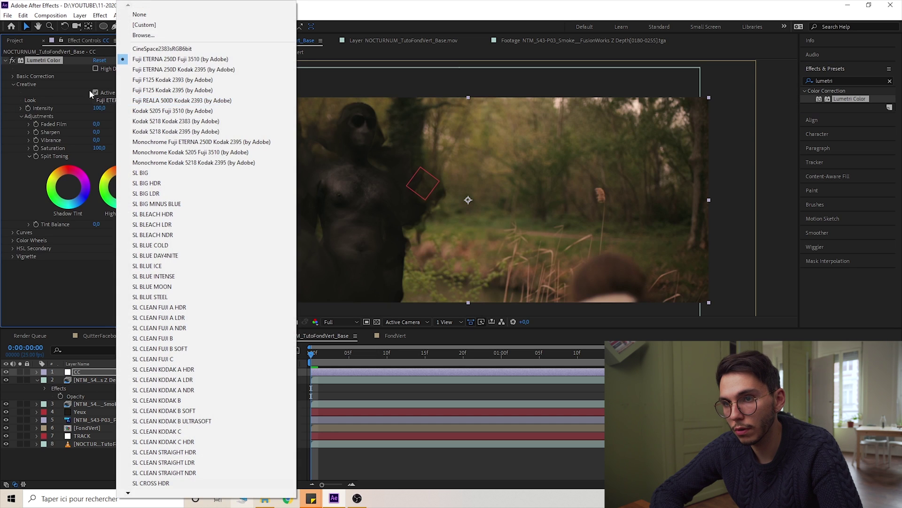
pyautogui.click(149, 61)
pyautogui.click(131, 100)
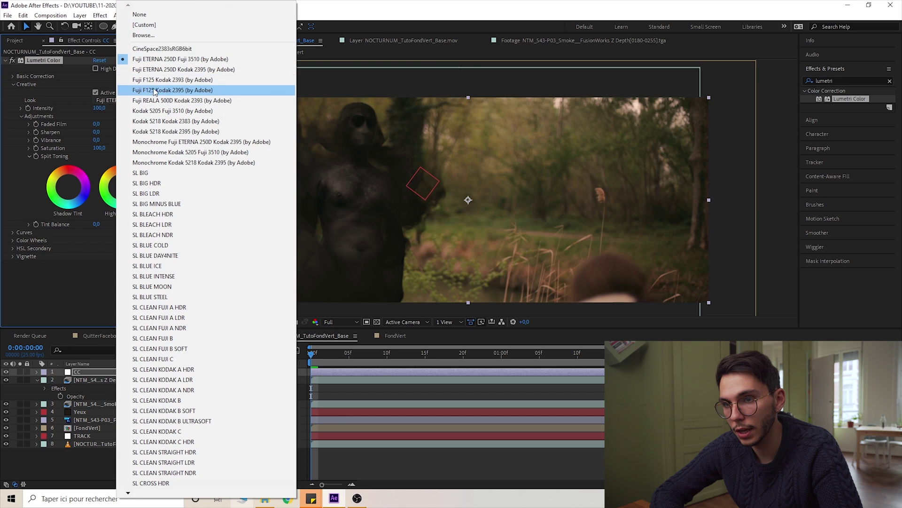
pyautogui.click(151, 69)
pyautogui.click(151, 99)
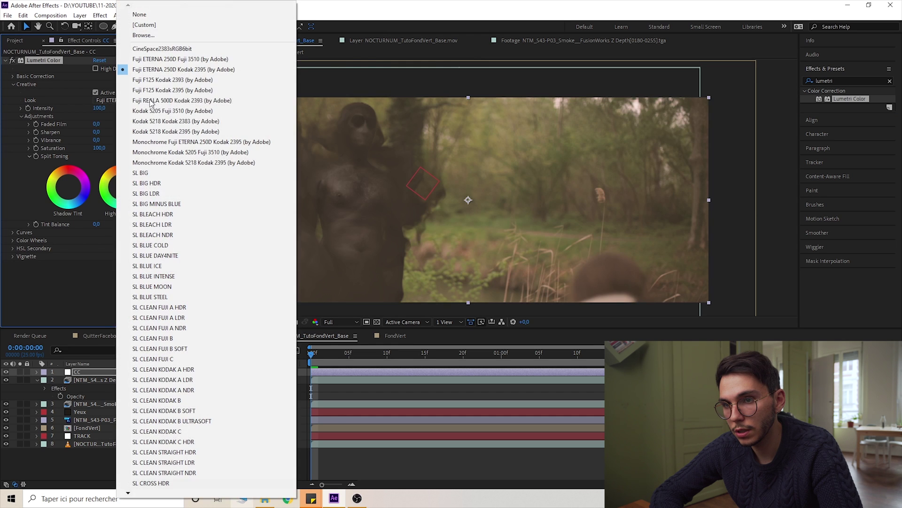
pyautogui.click(162, 112)
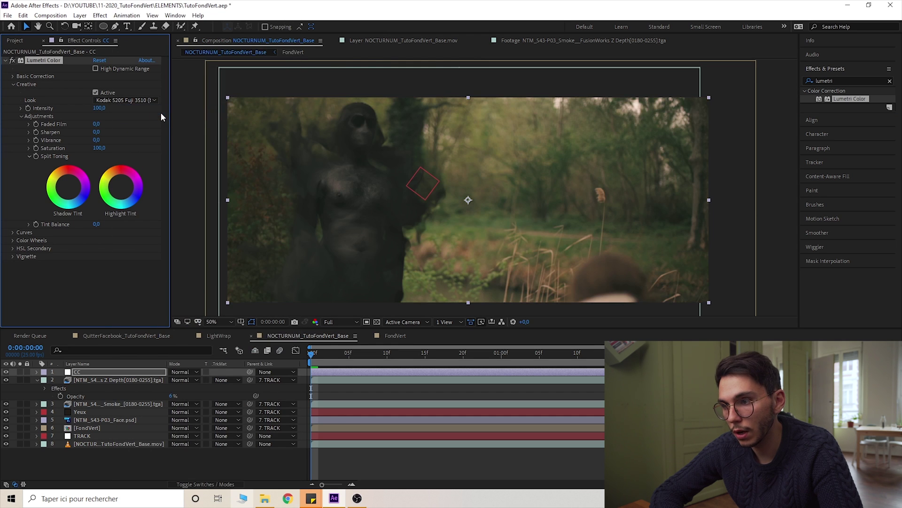
# - Set the Lumetri creative look to Fuji ETERNA 250D Fuji 3510 with an Intensity of 43
pyautogui.click(129, 100)
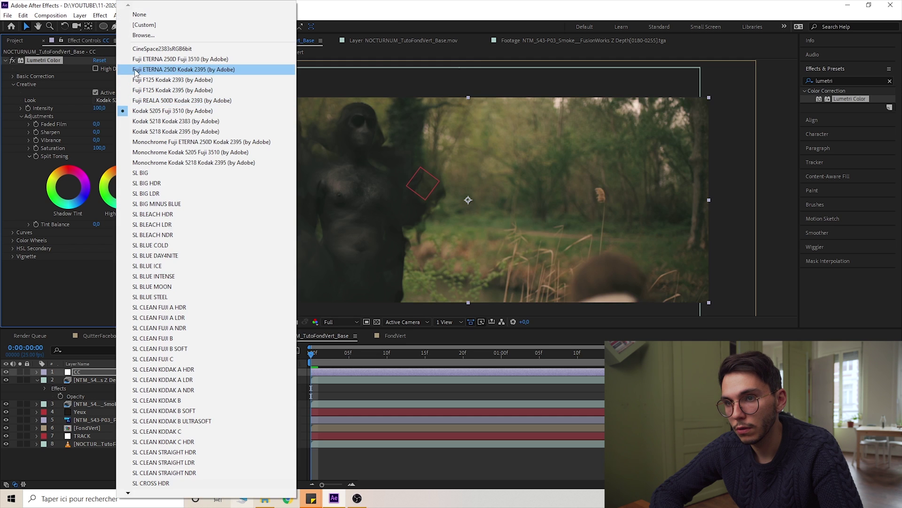
pyautogui.click(150, 67)
pyautogui.moveTo(101, 108); pyautogui.dragTo(66, 109)
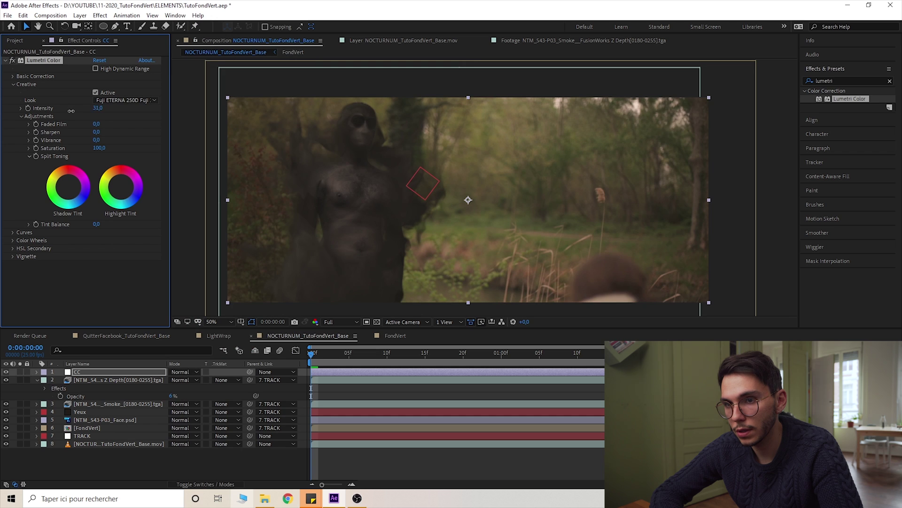
pyautogui.click(5, 61)
pyautogui.click(6, 62)
# - In Lumetri's Basic Correction, set Temperature to -13, Highlights to 91, Shadows to 12, Whites to -18 and Blacks to -6
pyautogui.click(13, 77)
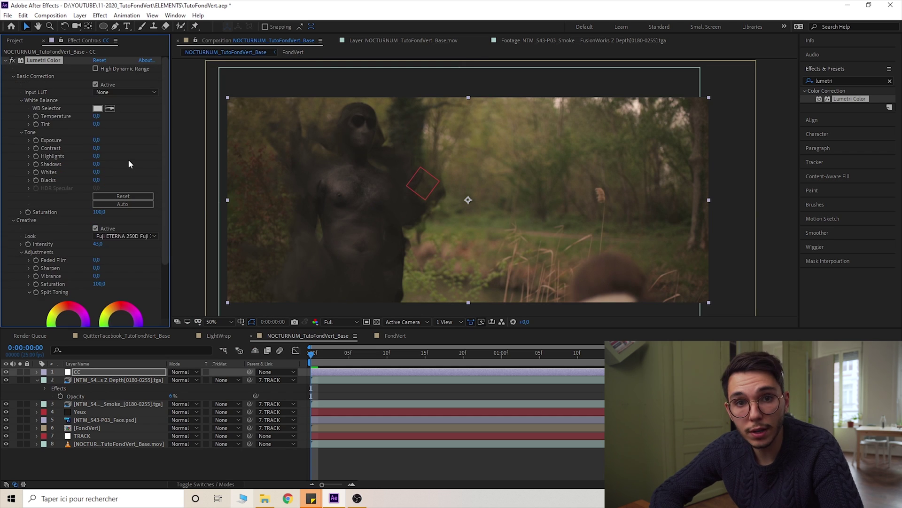
pyautogui.moveTo(98, 156); pyautogui.dragTo(116, 150)
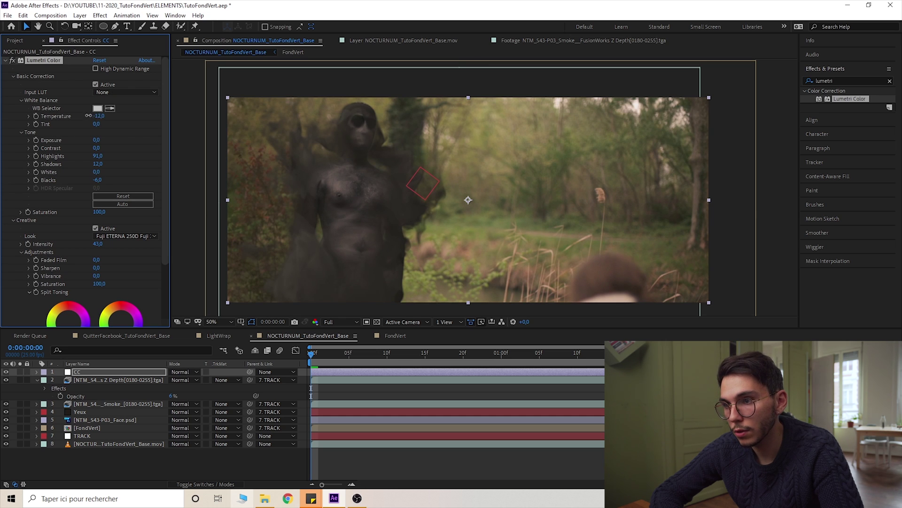
pyautogui.moveTo(90, 117); pyautogui.dragTo(90, 116)
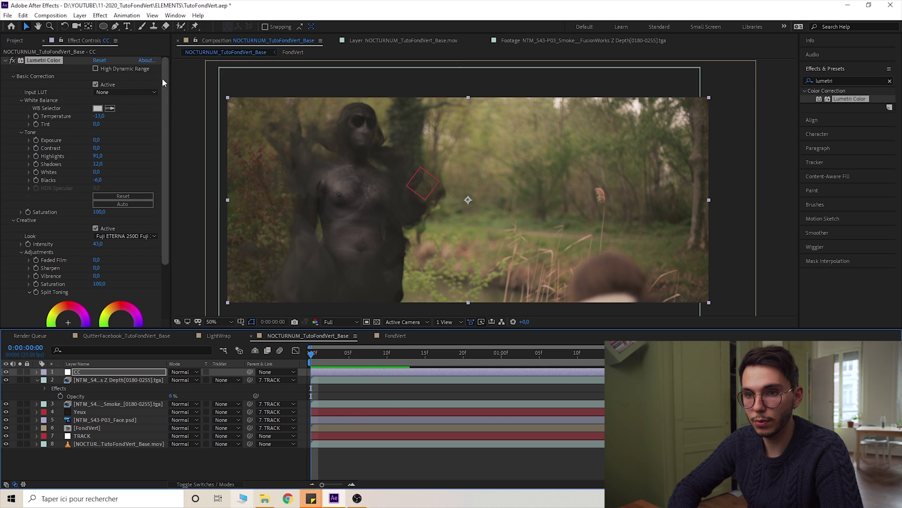
pyautogui.moveTo(97, 172); pyautogui.dragTo(86, 171)
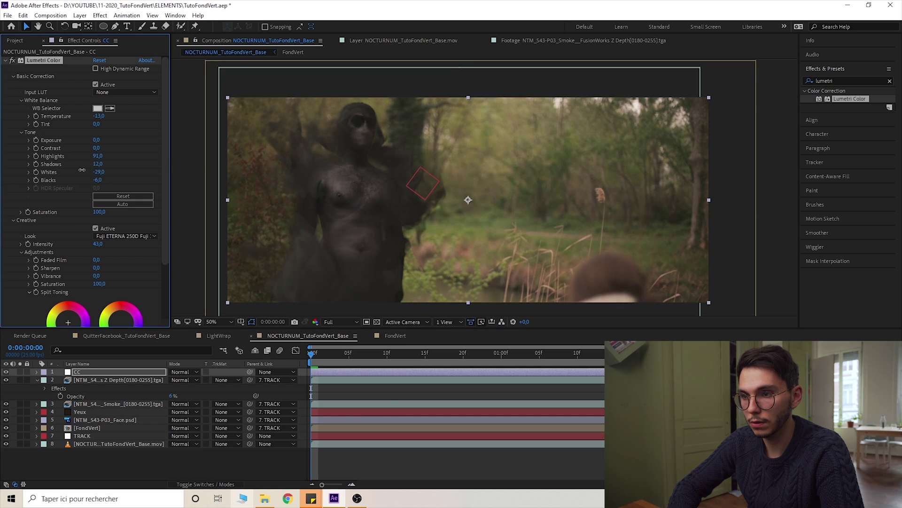
# - Preview the composite in motion to check the colour grade
pyautogui.click(210, 472)
pyautogui.press('space')
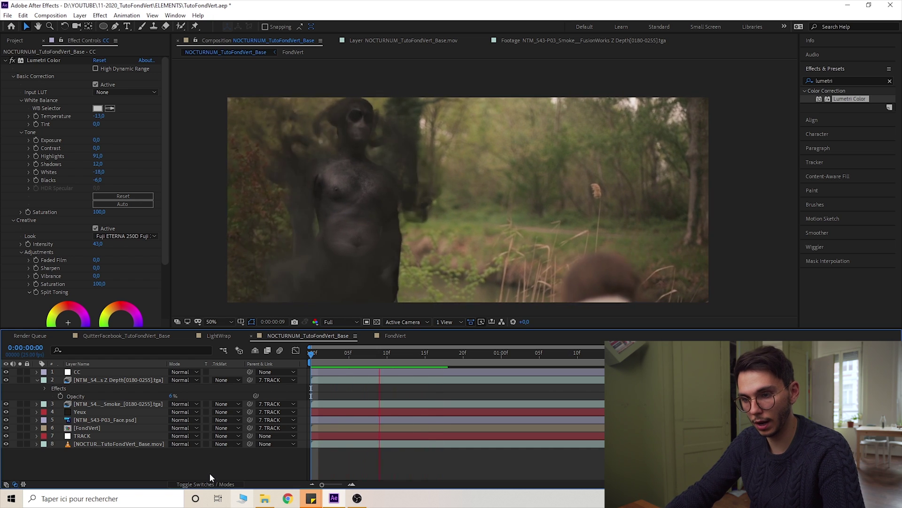
pyautogui.press('space')
# - Enable motion blur for the composition and the Z Depth, smoke, Yeux, Face and FondVert layers, and preview the result
pyautogui.click(36, 379)
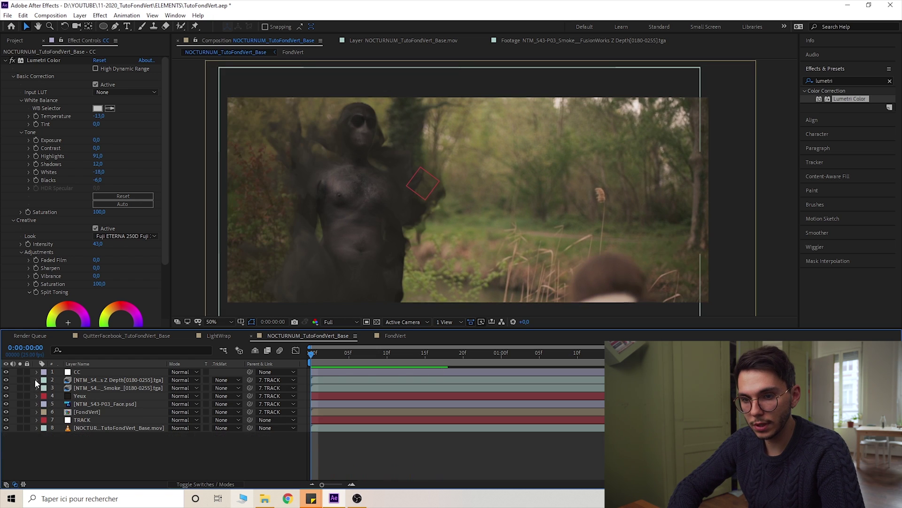
pyautogui.click(250, 458)
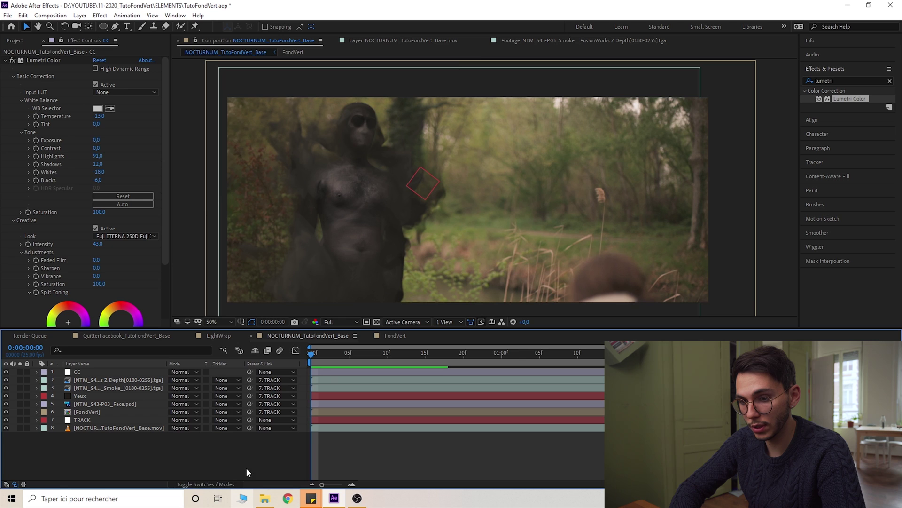
pyautogui.click(199, 487)
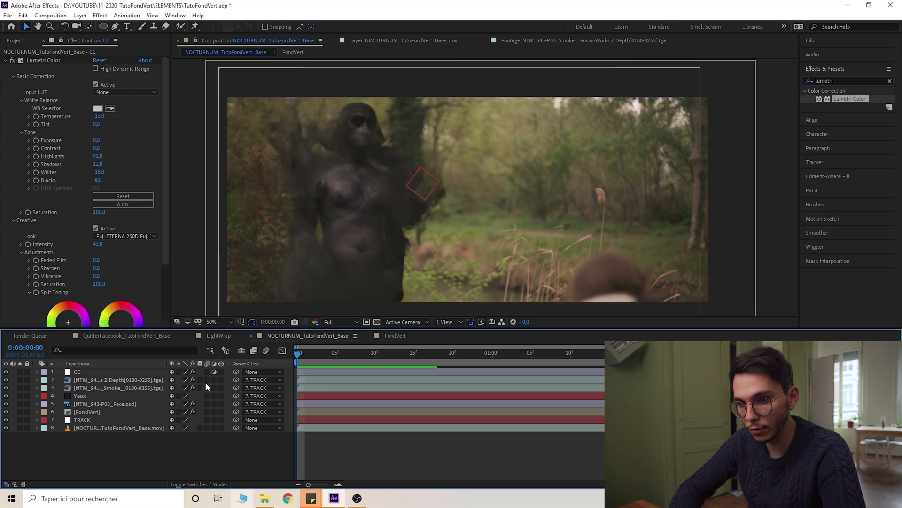
pyautogui.click(97, 379)
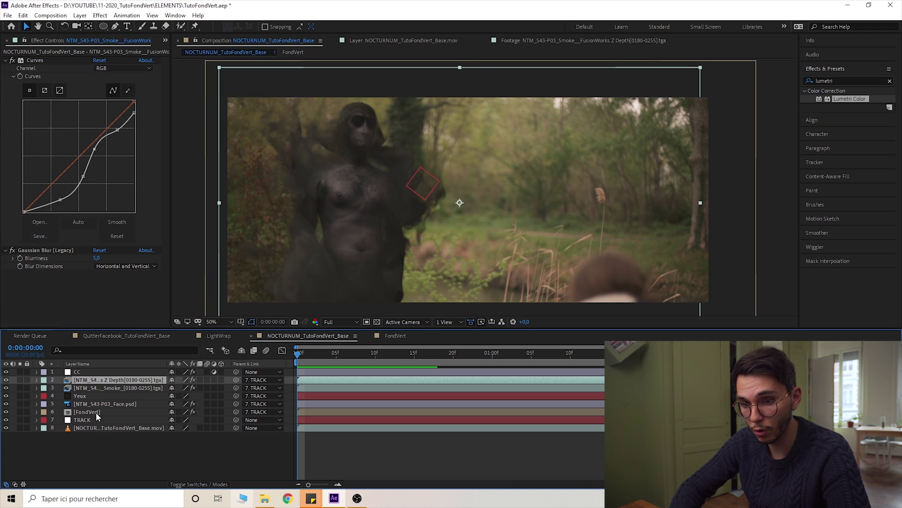
pyautogui.keyDown('shift'); pyautogui.click(96, 412); pyautogui.keyUp('shift')
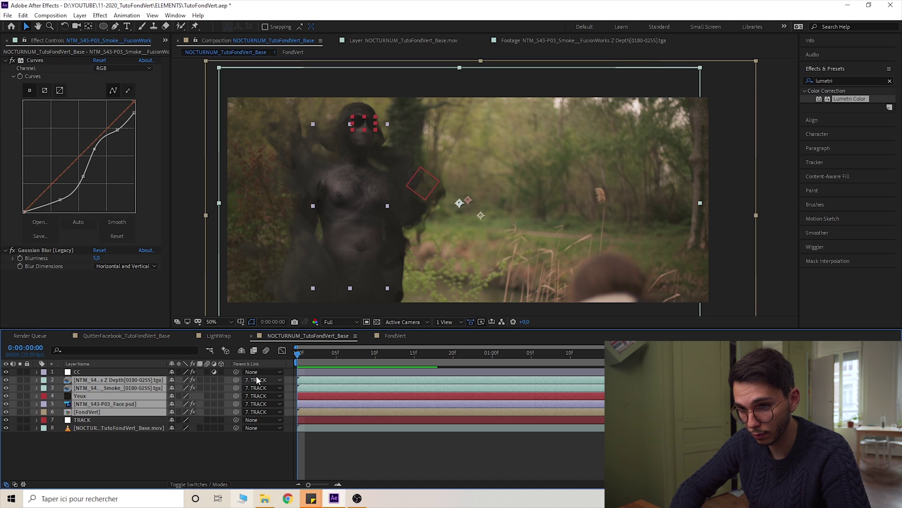
pyautogui.click(206, 380)
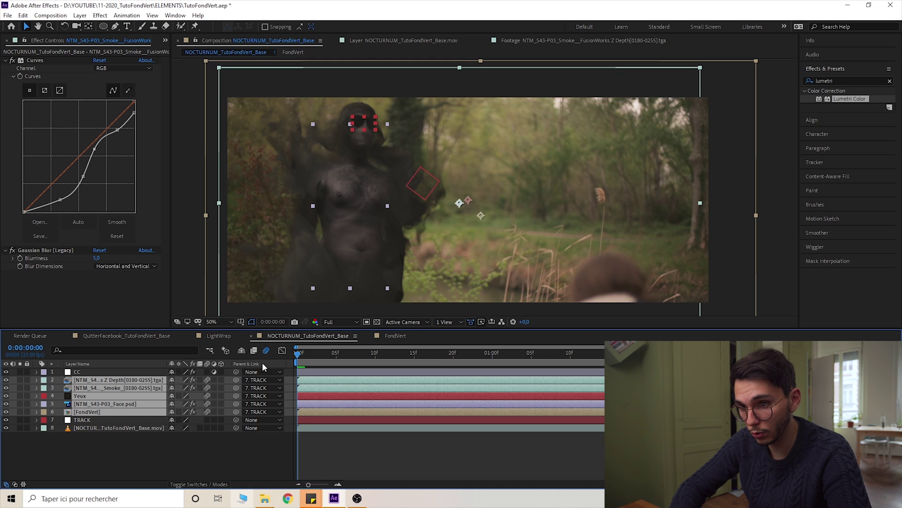
pyautogui.click(231, 441)
pyautogui.press('space')
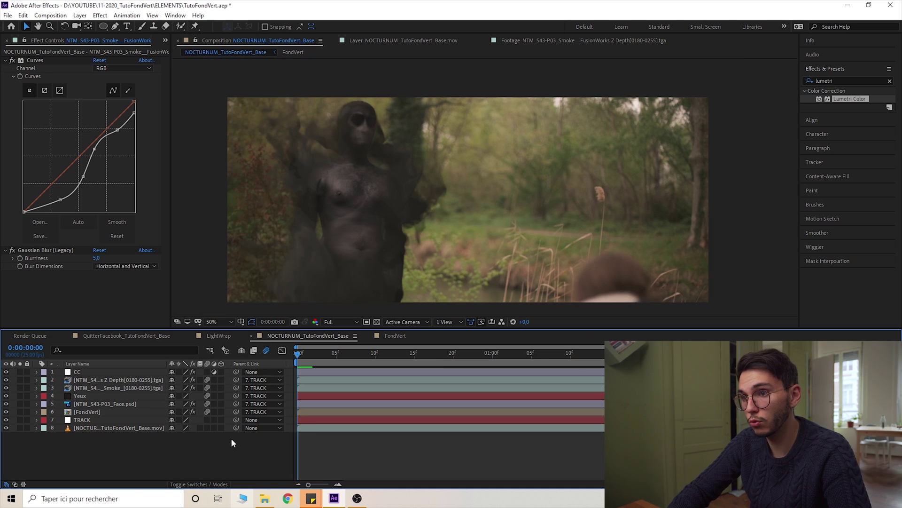